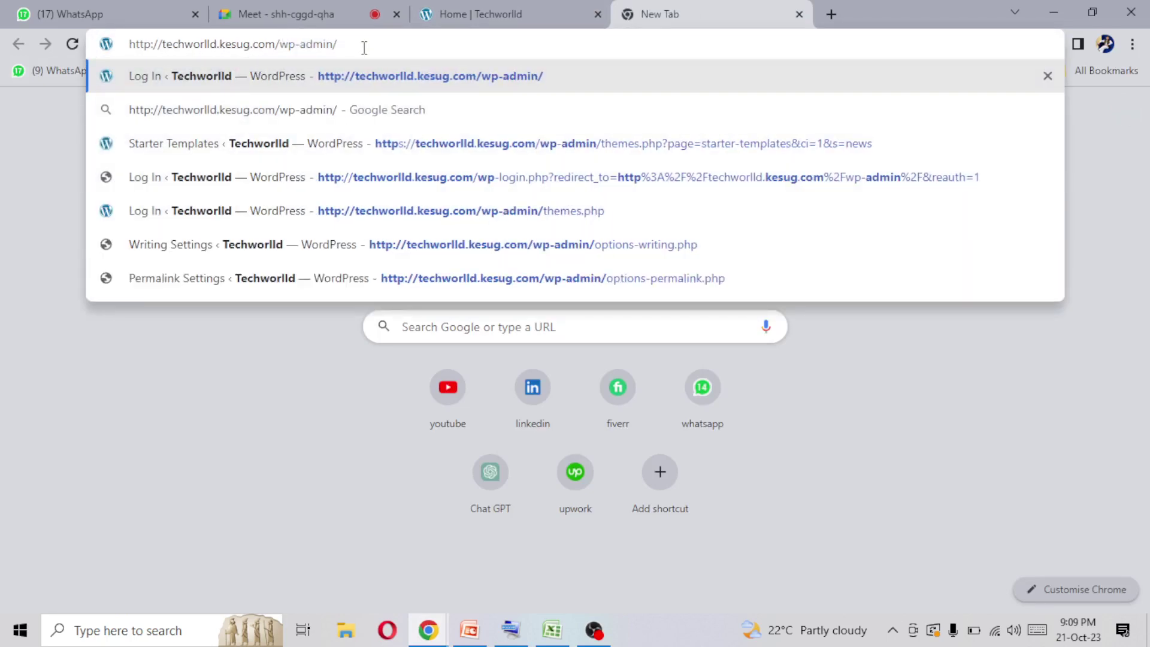
Open the WordPress dashboard at techworlld.kesug.com/wp-admin/ and dismiss the Elementor notice
{"action": "key", "text": "Return"}
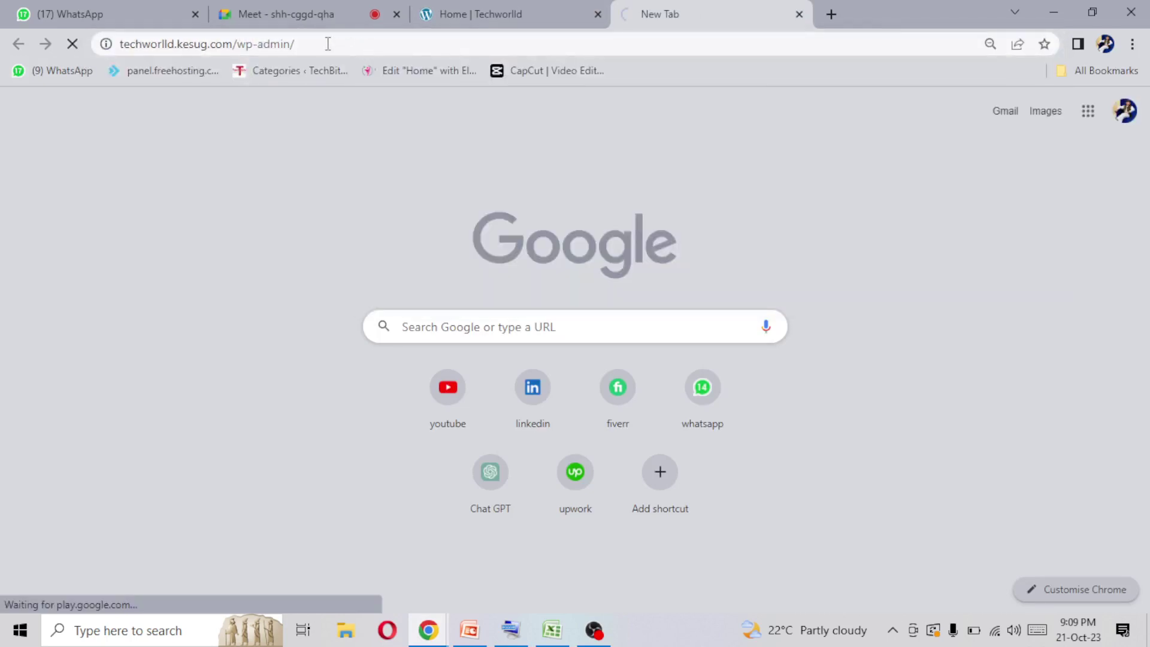
{"action": "left_click", "coordinate": [335, 45]}
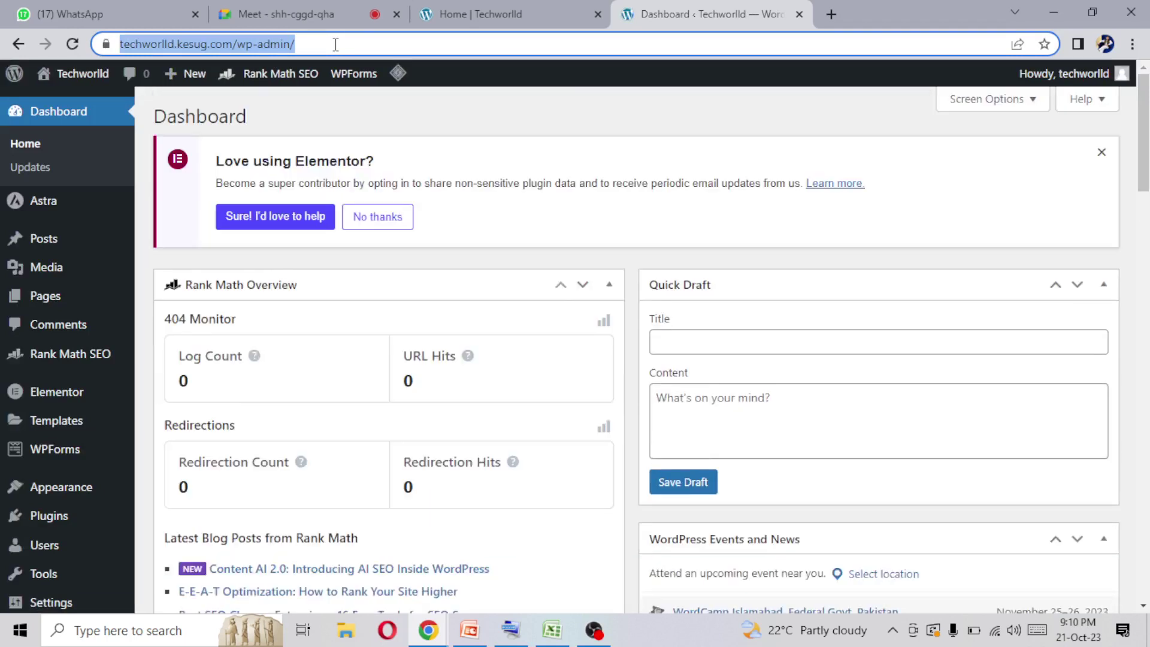
{"action": "left_click", "coordinate": [335, 45]}
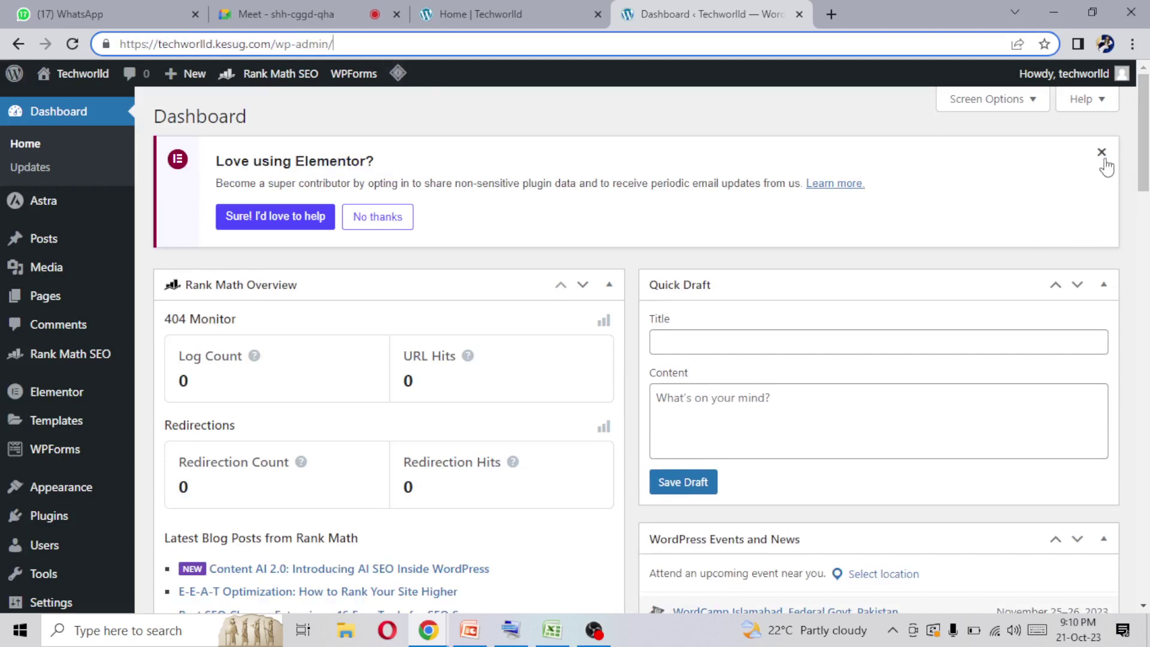
{"action": "left_click", "coordinate": [1102, 157]}
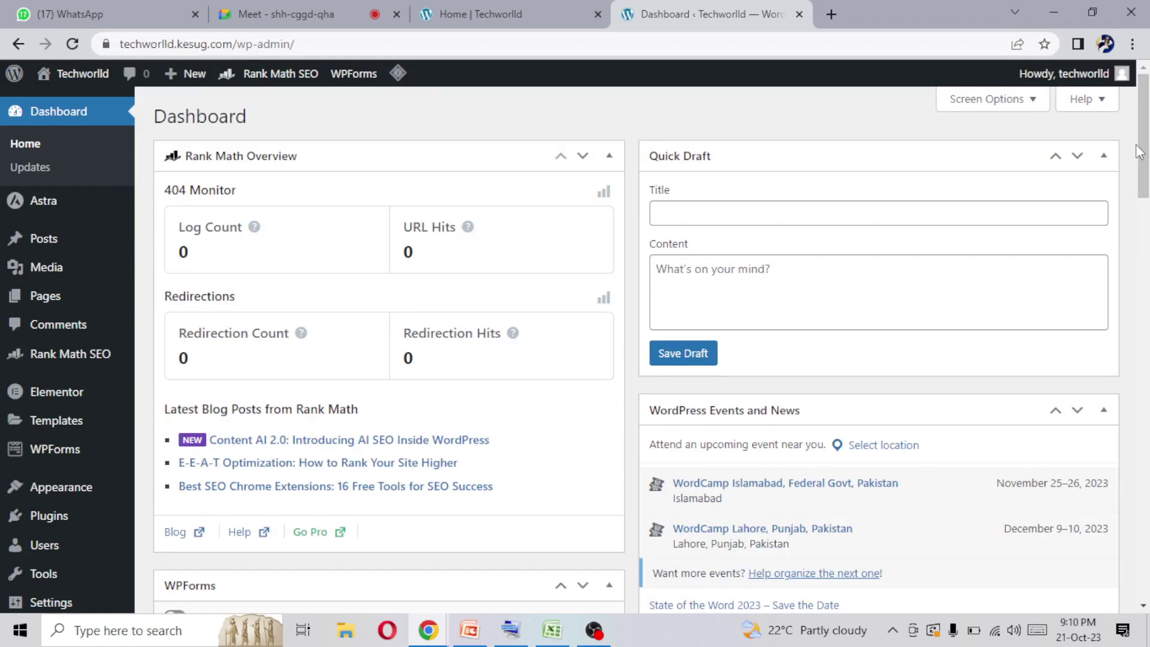
{"action": "left_click_drag", "start_coordinate": [1145, 120], "coordinate": [1141, 84]}
Open the list of all posts and move the "Hello world!" post to the trash
{"action": "left_click", "coordinate": [43, 241]}
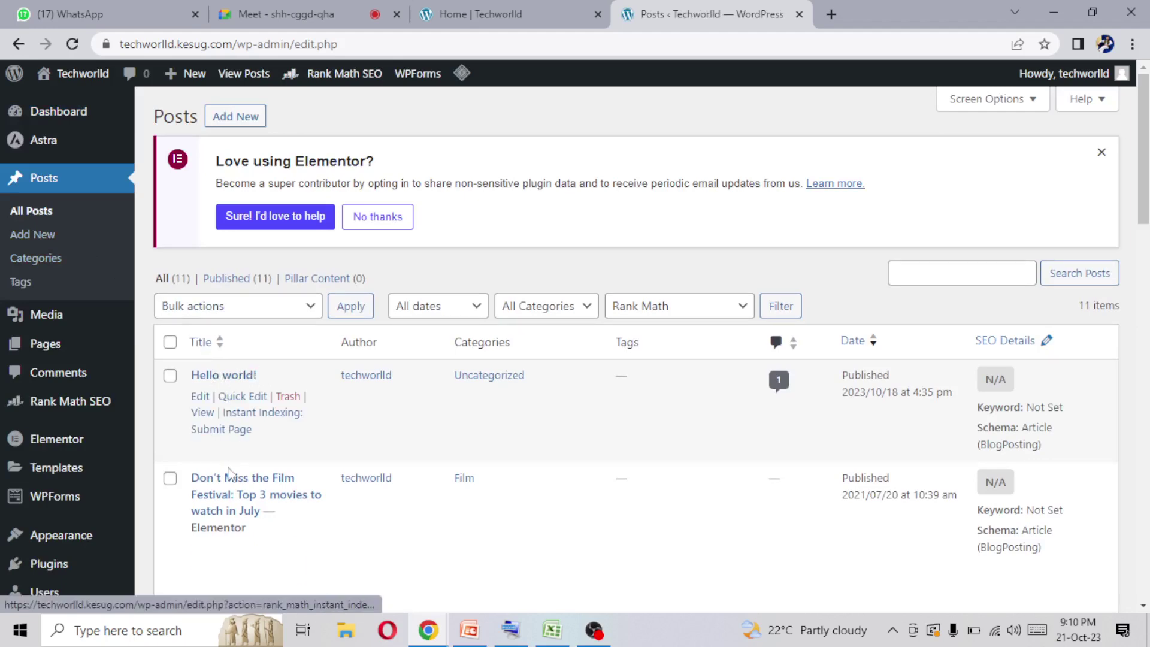
{"action": "left_click_drag", "start_coordinate": [1146, 192], "coordinate": [1145, 505]}
{"action": "scroll", "coordinate": [635, 347], "scroll_direction": "up", "scroll_amount": 15}
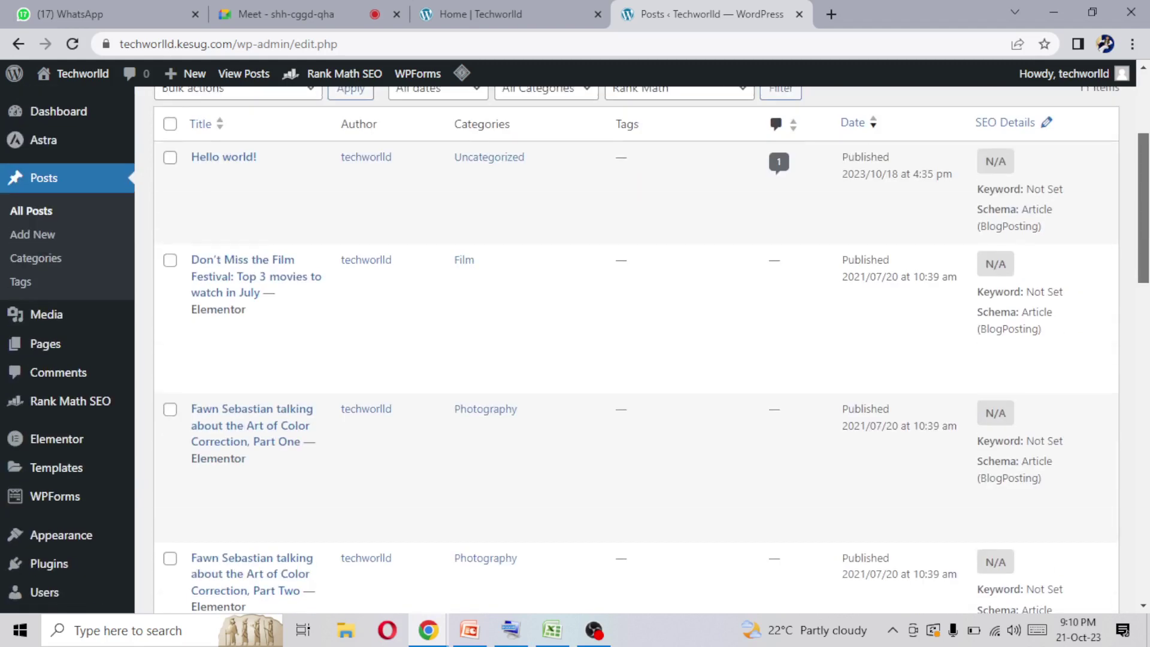
{"action": "left_click", "coordinate": [289, 398]}
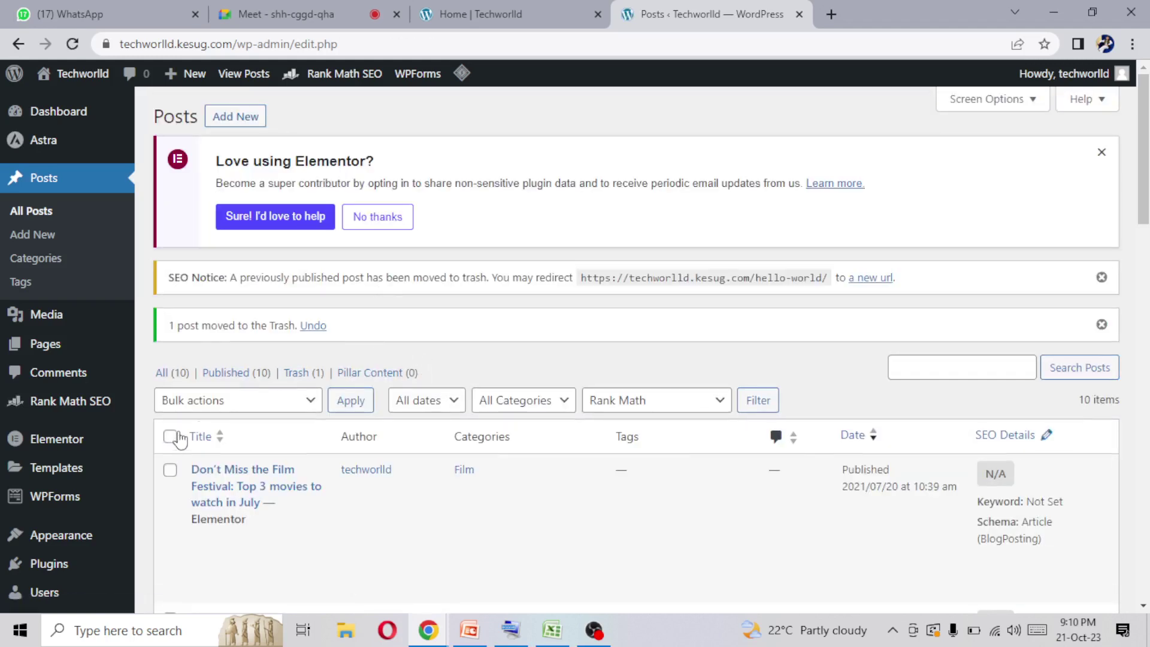
Try to add a new post from the posts list
{"action": "left_click", "coordinate": [232, 124]}
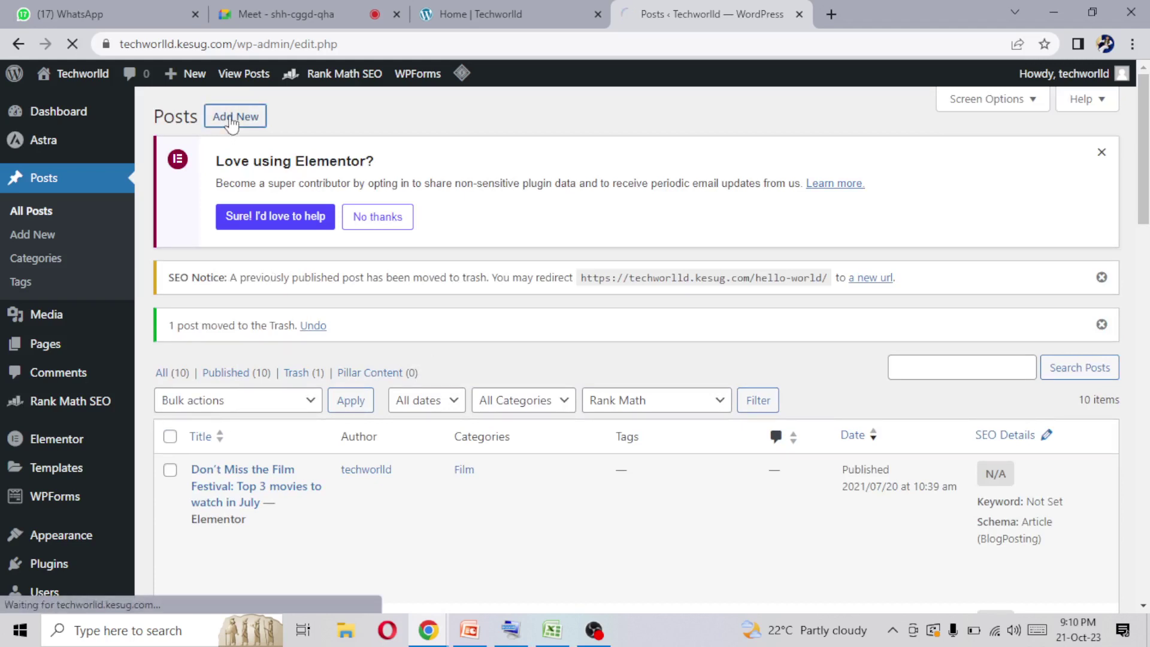
{"action": "mouse_move", "coordinate": [462, 73]}
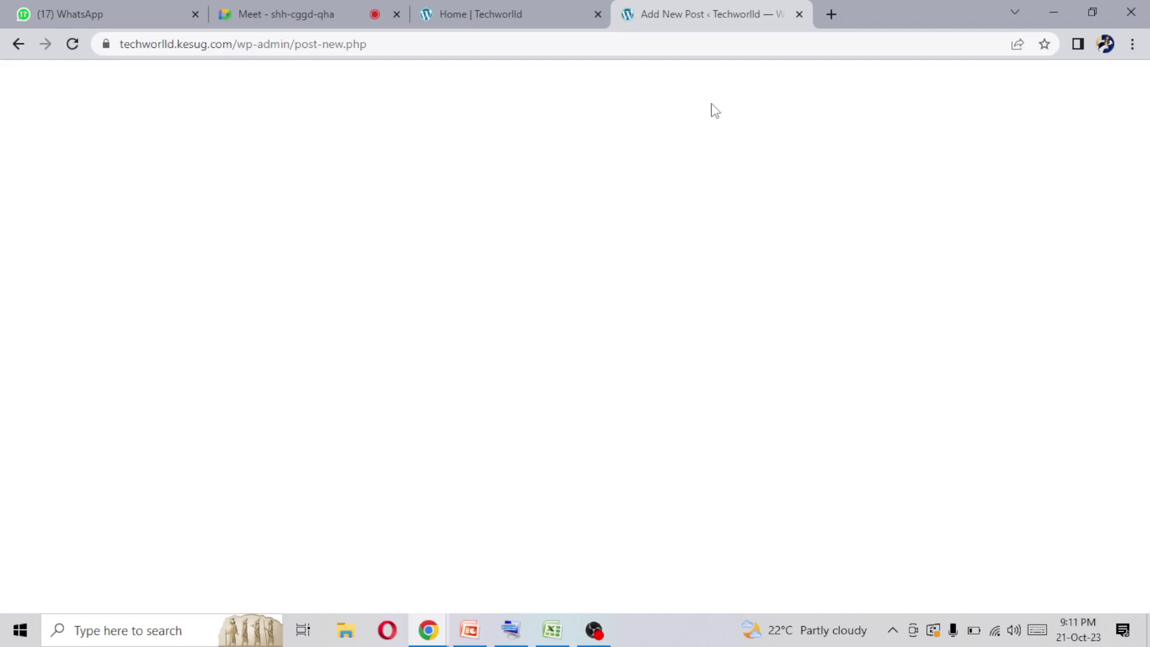
{"action": "double_click", "coordinate": [404, 46]}
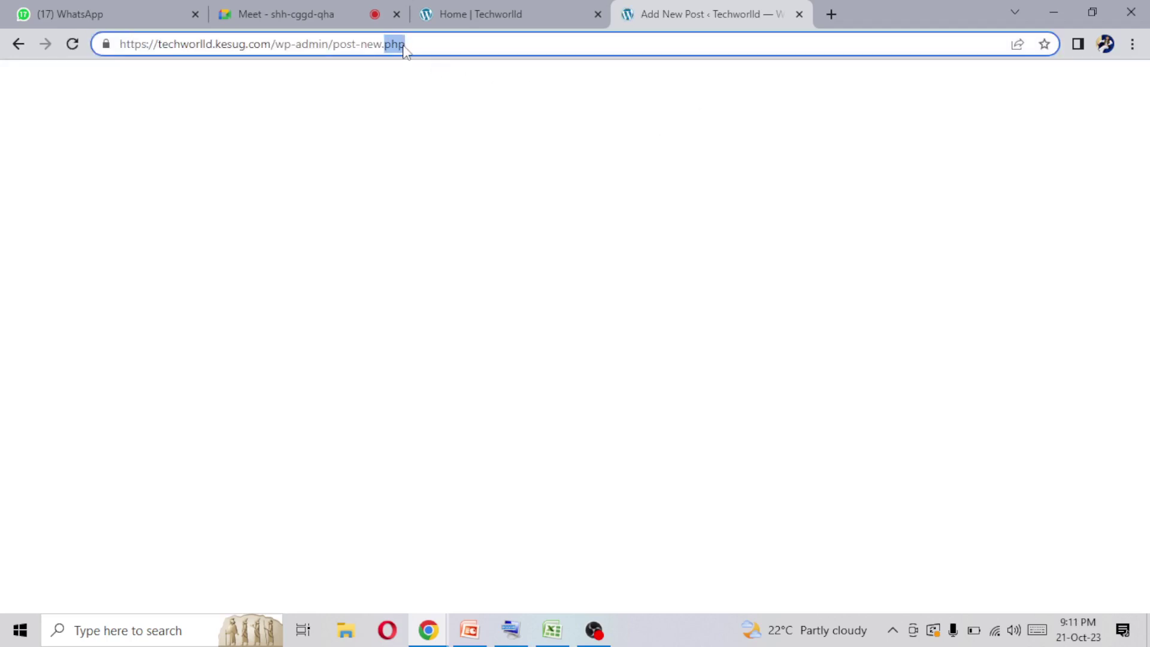
Search Google for "tech gadget reviews" in a new browser tab
{"action": "left_click", "coordinate": [831, 14]}
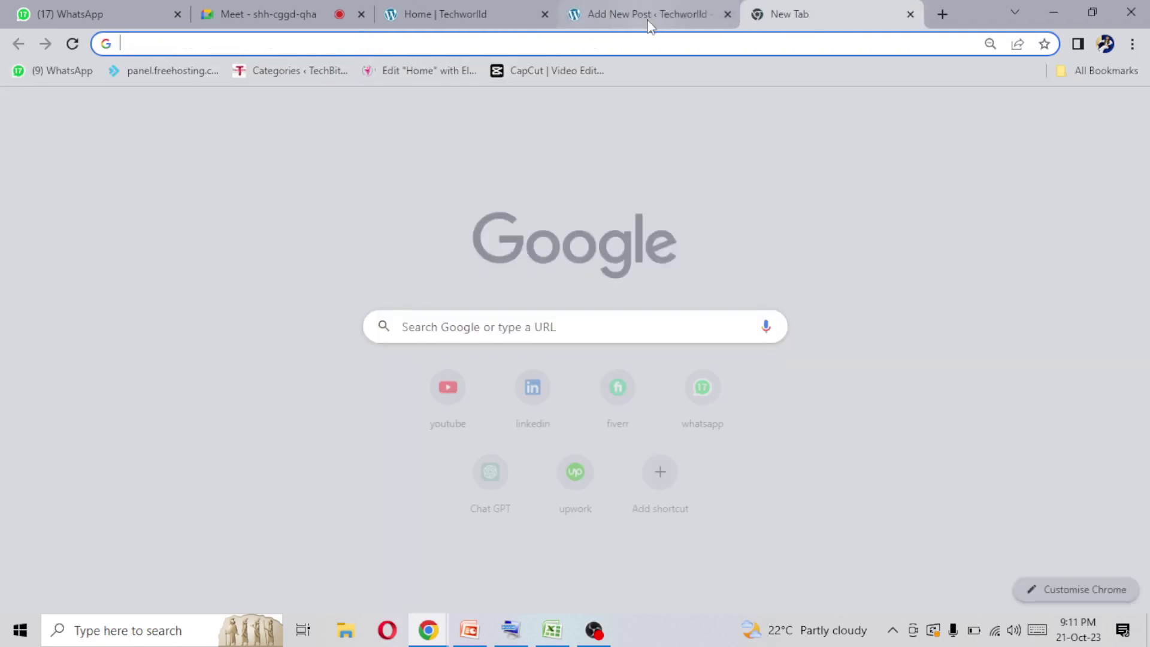
{"action": "left_click", "coordinate": [634, 12]}
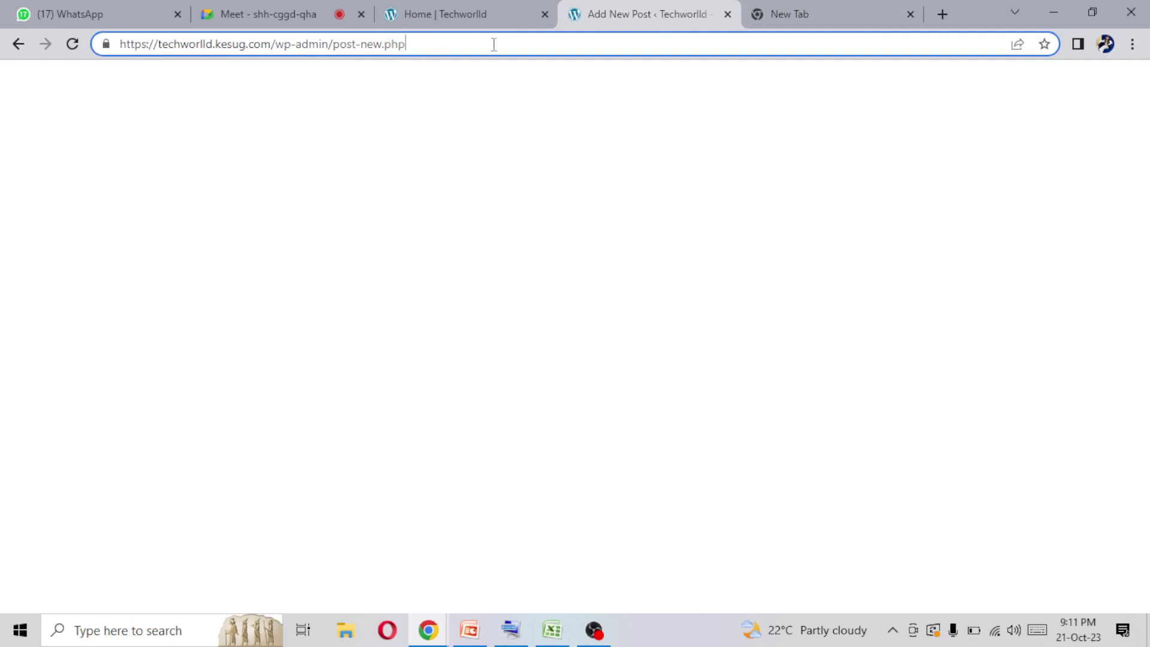
{"action": "left_click", "coordinate": [796, 13]}
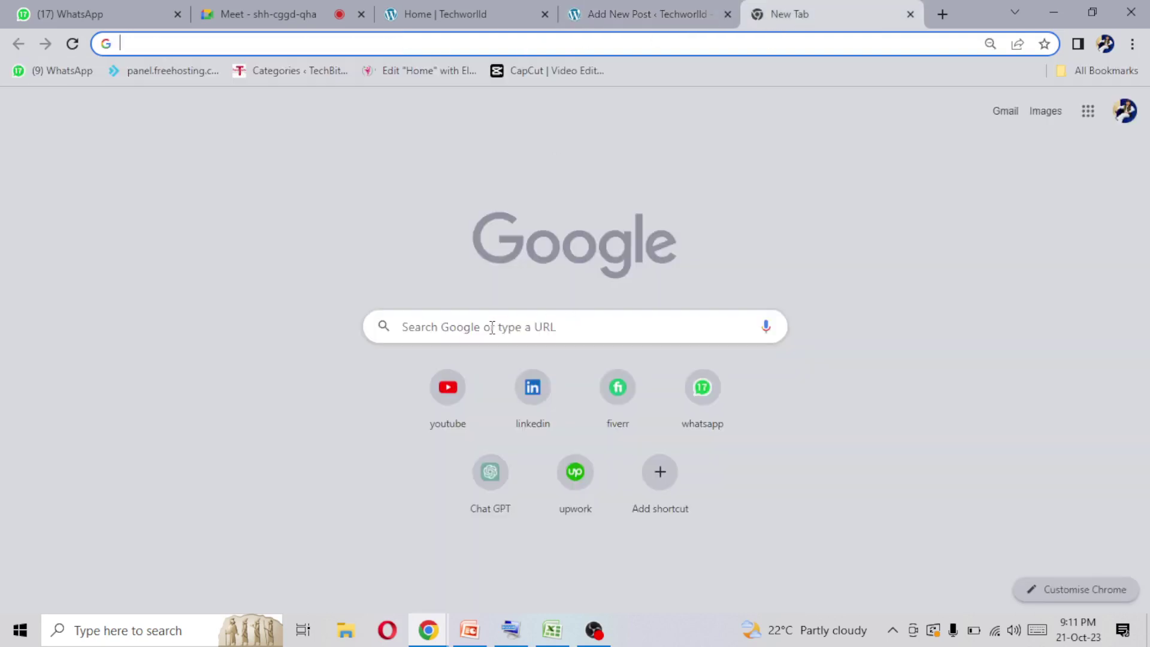
{"action": "left_click", "coordinate": [473, 327]}
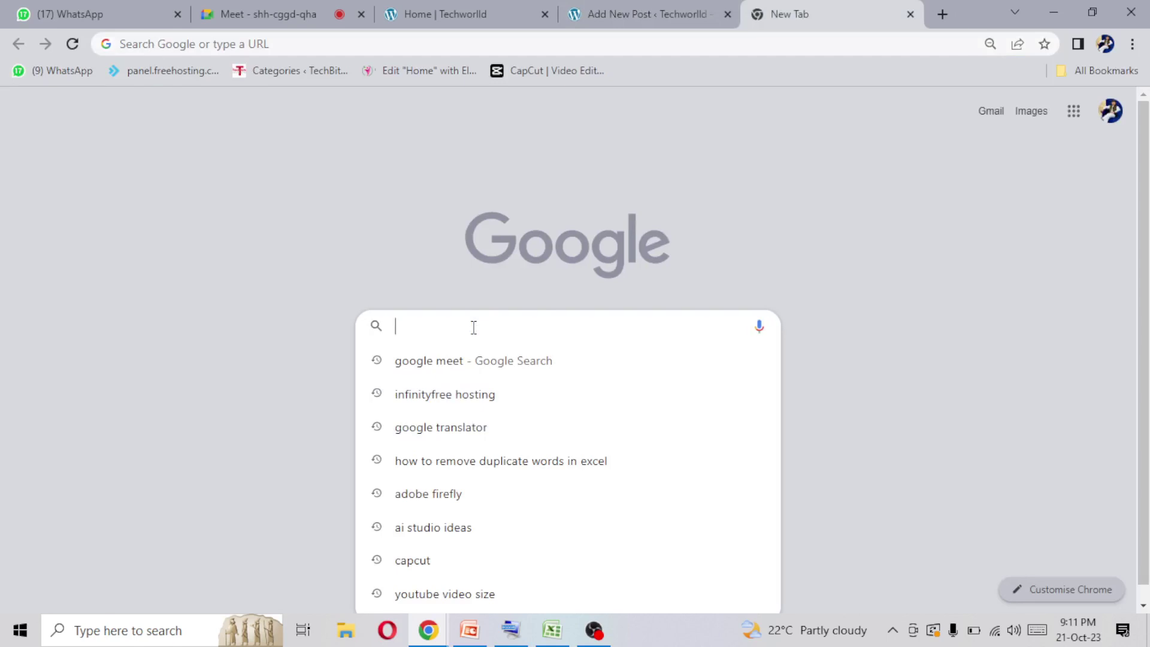
{"action": "type", "text": "tech gadget"}
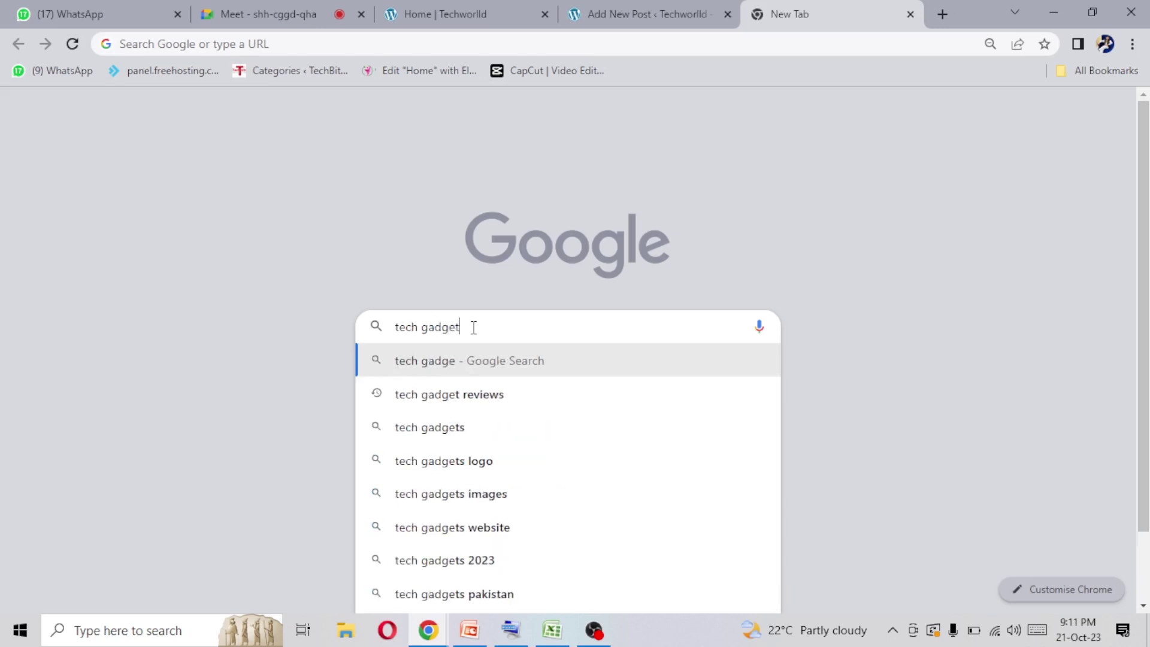
{"action": "type", "text": " review"}
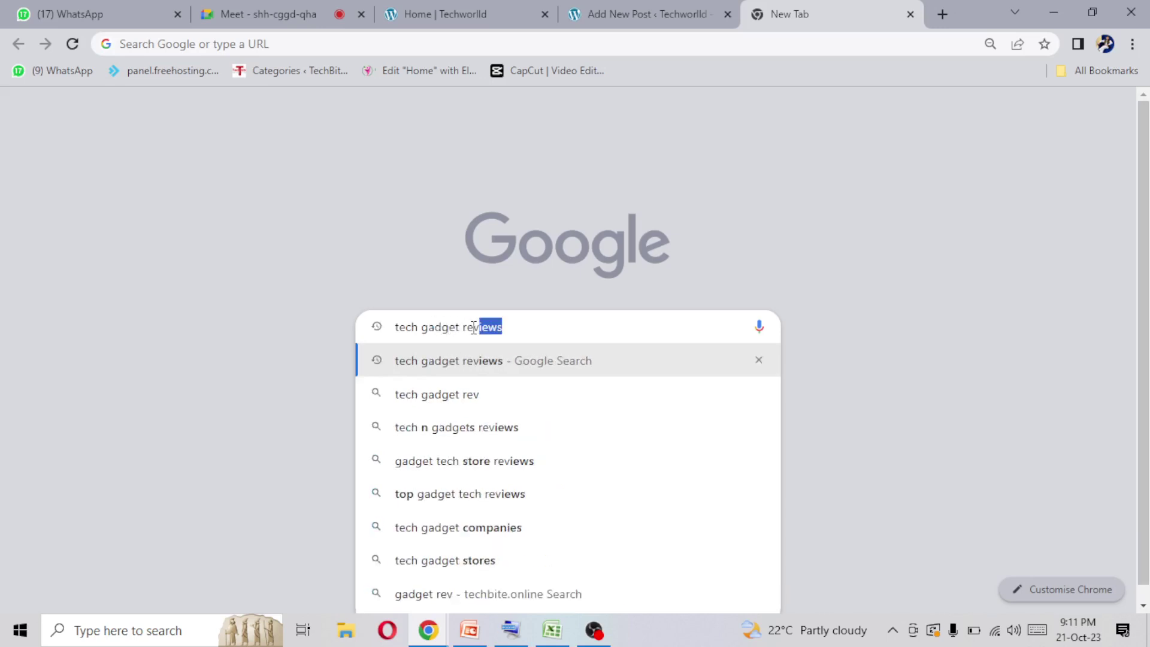
{"action": "type", "text": "s"}
{"action": "key", "text": "Return"}
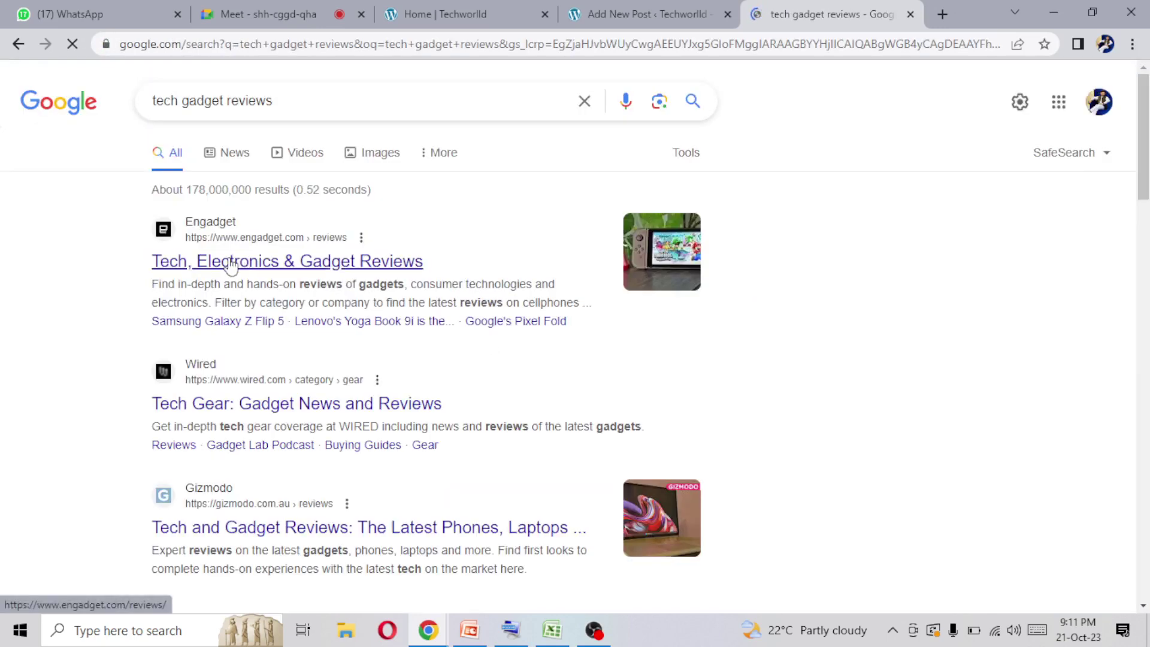
Open Engadget's Tech, Electronics & Gadget Reviews page and open its Panasonic G9 II review
{"action": "left_click", "coordinate": [231, 265]}
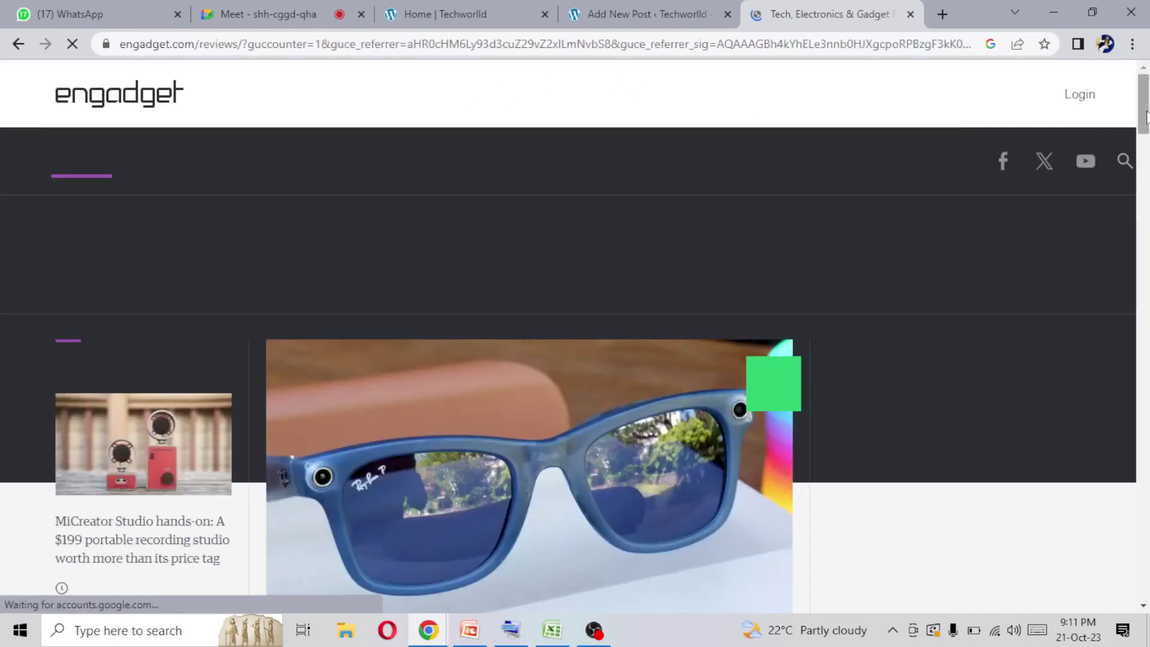
{"action": "scroll", "coordinate": [444, 102], "scroll_direction": "down", "scroll_amount": 3}
{"action": "scroll", "coordinate": [574, 335], "scroll_direction": "down", "scroll_amount": 8}
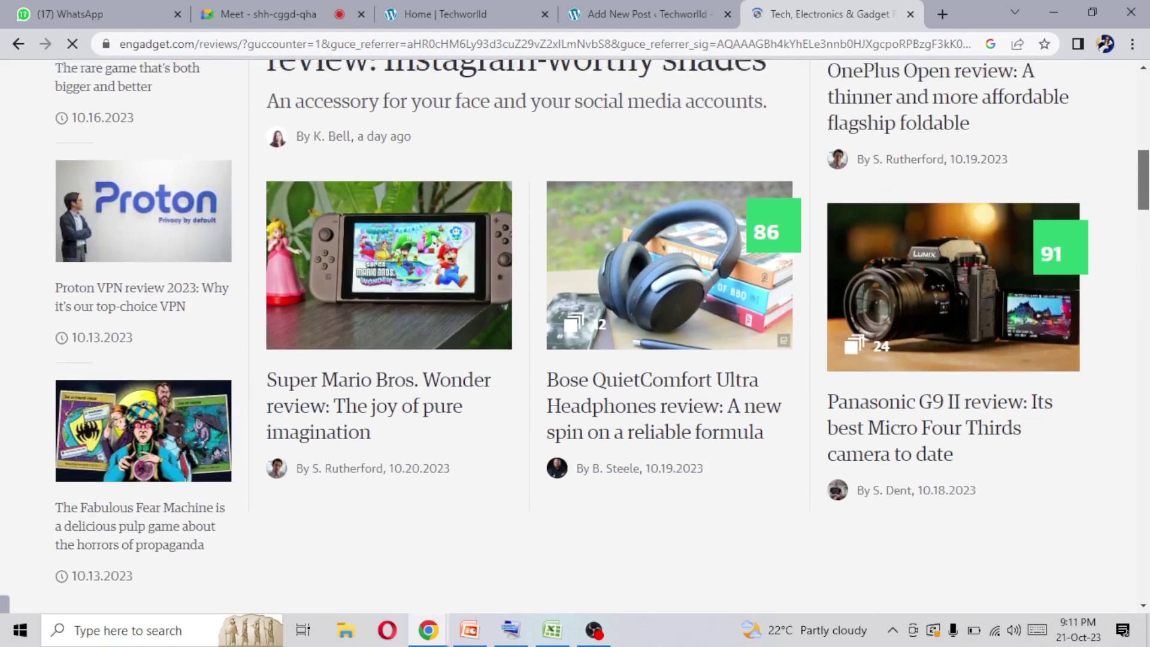
{"action": "scroll", "coordinate": [595, 306], "scroll_direction": "down", "scroll_amount": 1}
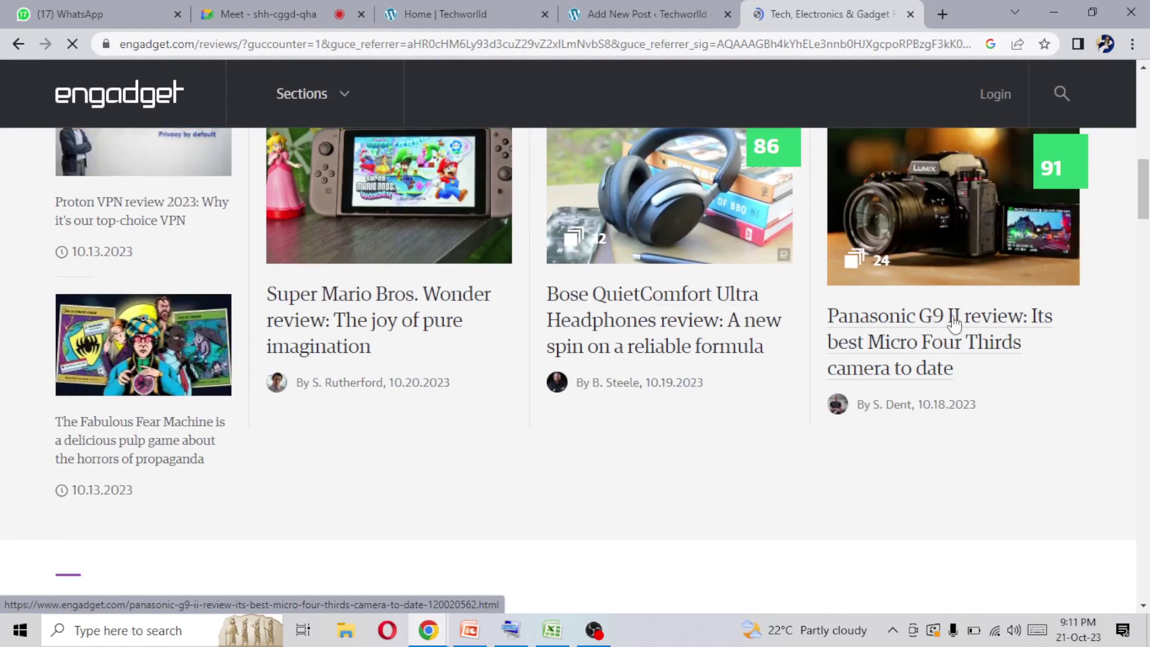
{"action": "left_click", "coordinate": [888, 347]}
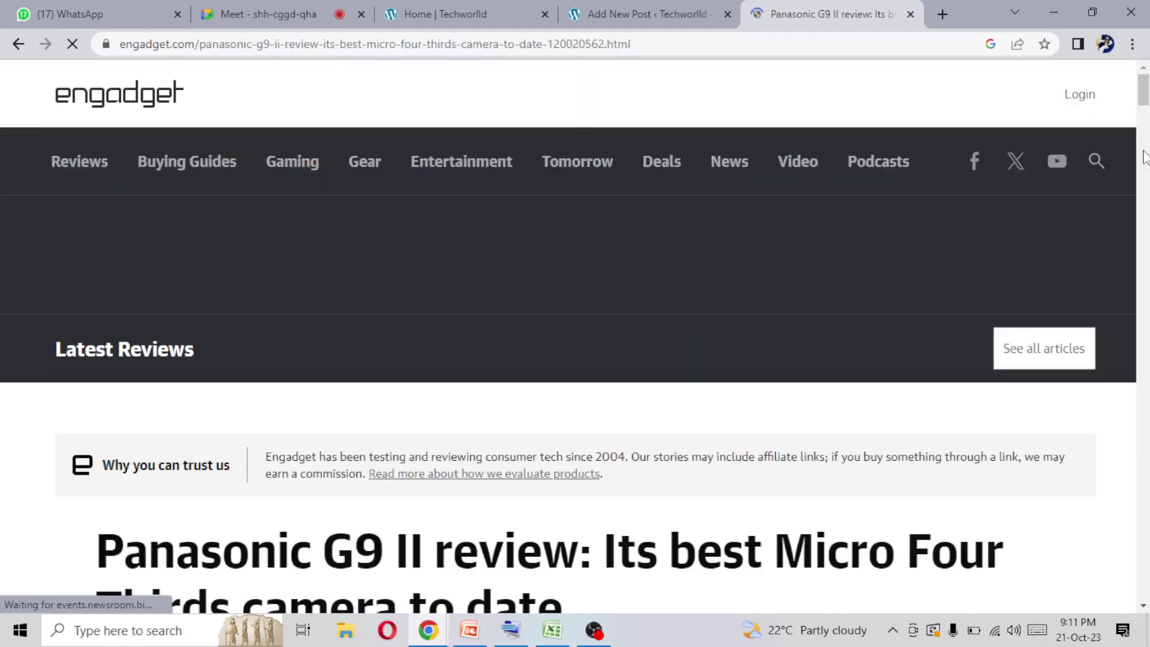
Copy the headline "Panasonic G9 II review: Its best Micro Four Thirds camera to date" from the article
{"action": "left_click_drag", "start_coordinate": [1144, 101], "coordinate": [1145, 120]}
{"action": "left_click_drag", "start_coordinate": [572, 276], "coordinate": [103, 235]}
{"action": "key", "text": "ctrl+c"}
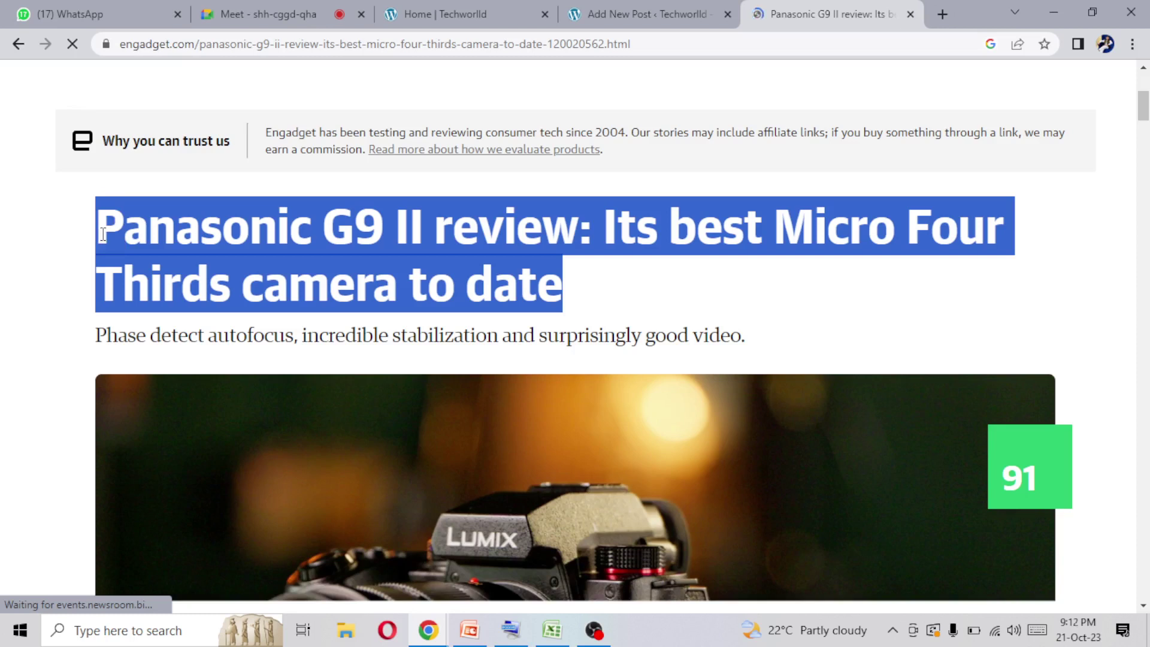
{"action": "left_click", "coordinate": [809, 297]}
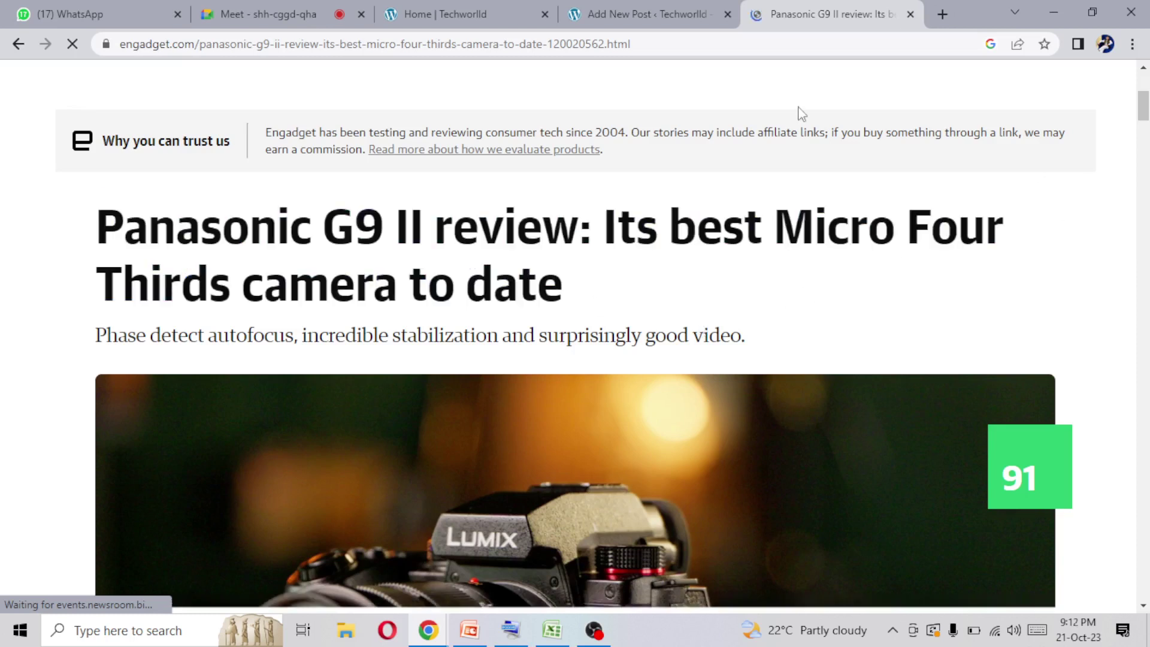
Switch to the WordPress tab, go back from the blank new-post page and try to reload the posts list
{"action": "left_click", "coordinate": [653, 14]}
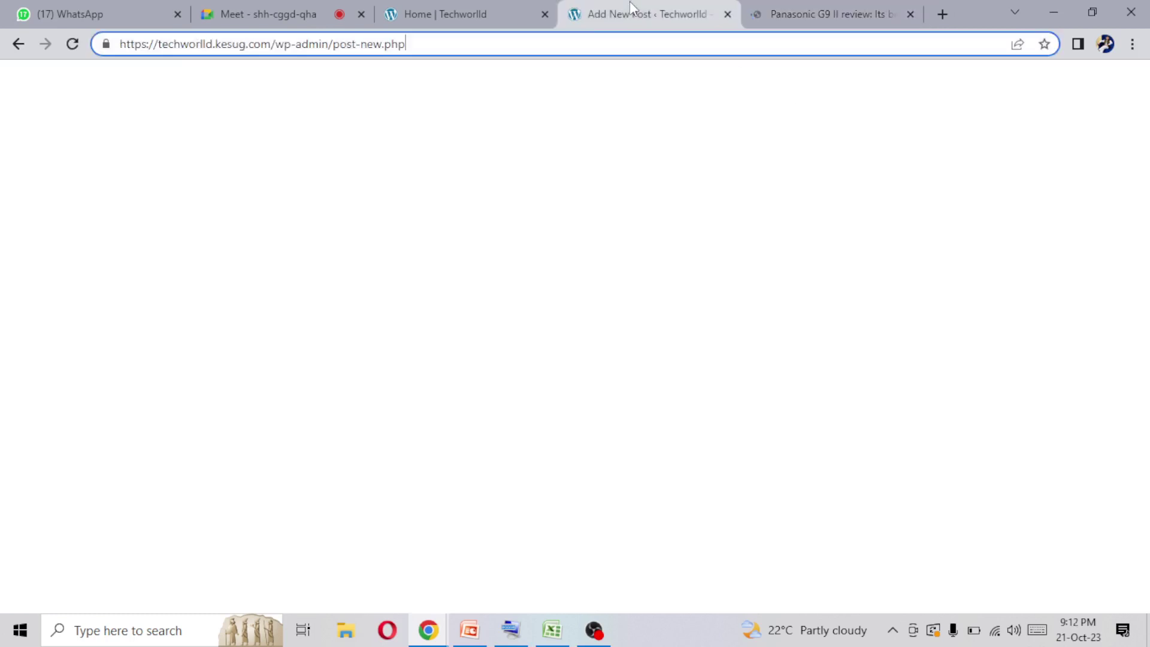
{"action": "left_click", "coordinate": [18, 44]}
{"action": "right_click", "coordinate": [18, 44]}
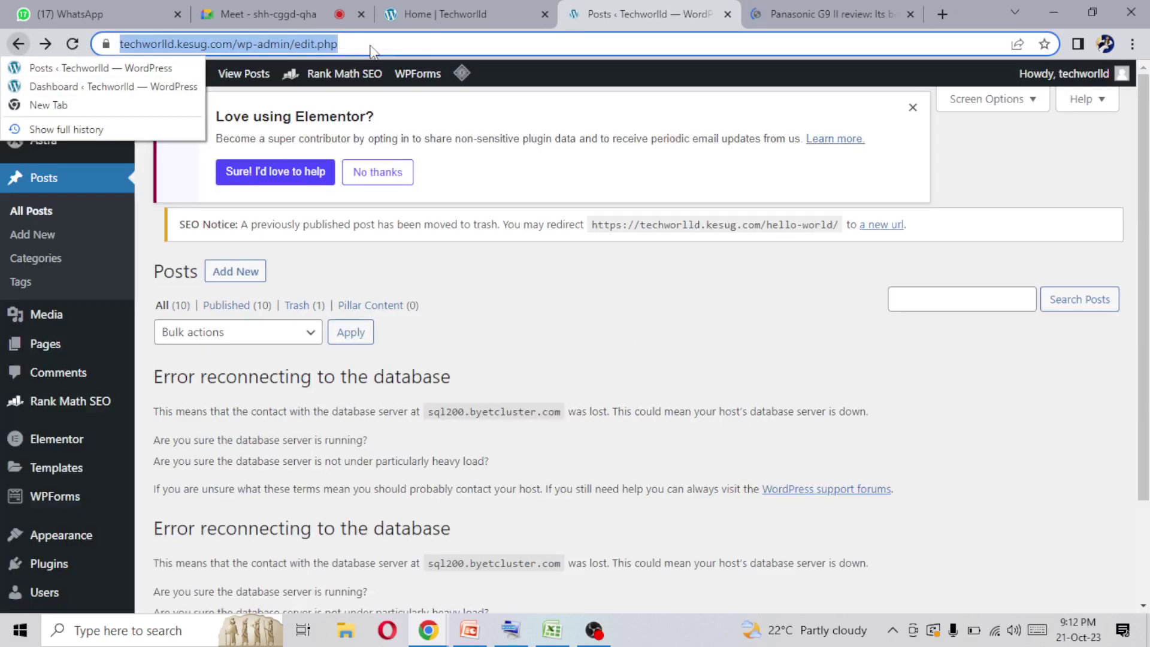
{"action": "left_click", "coordinate": [492, 310]}
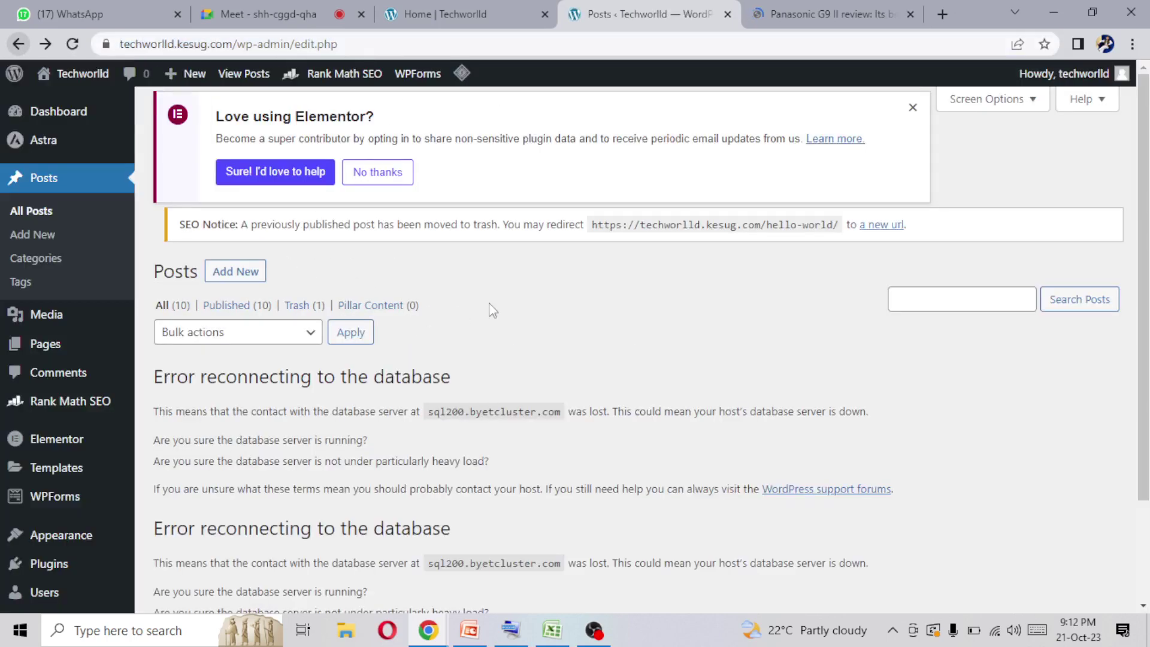
{"action": "left_click", "coordinate": [41, 181]}
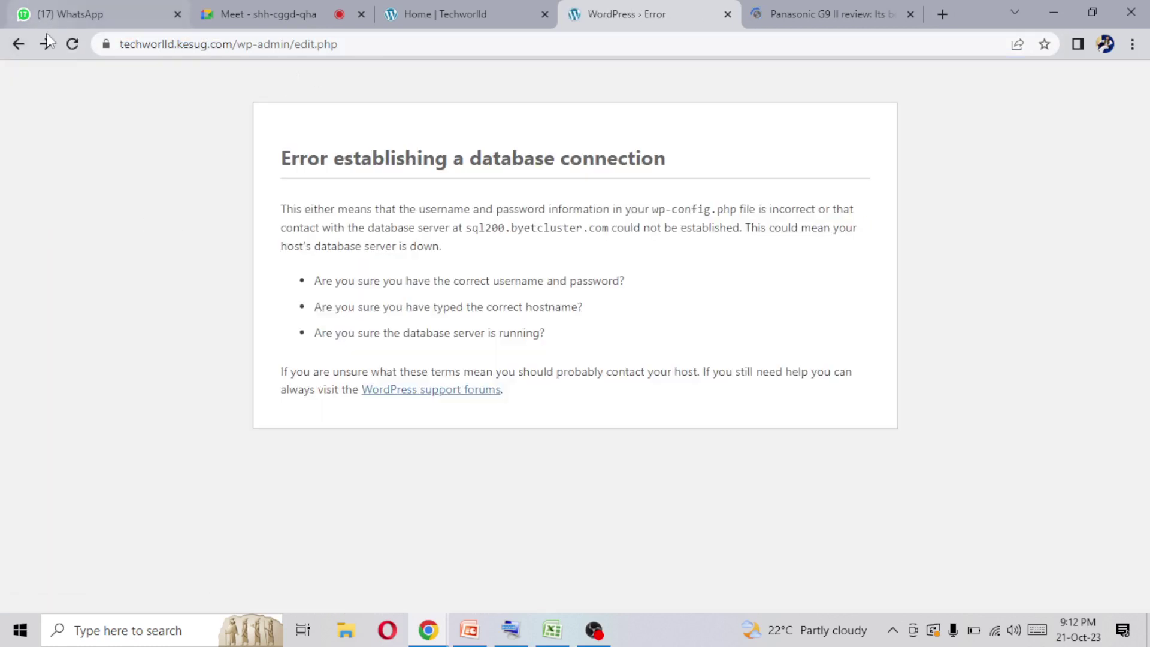
{"action": "left_click", "coordinate": [72, 44]}
{"action": "double_click", "coordinate": [388, 45]}
{"action": "left_click", "coordinate": [388, 44]}
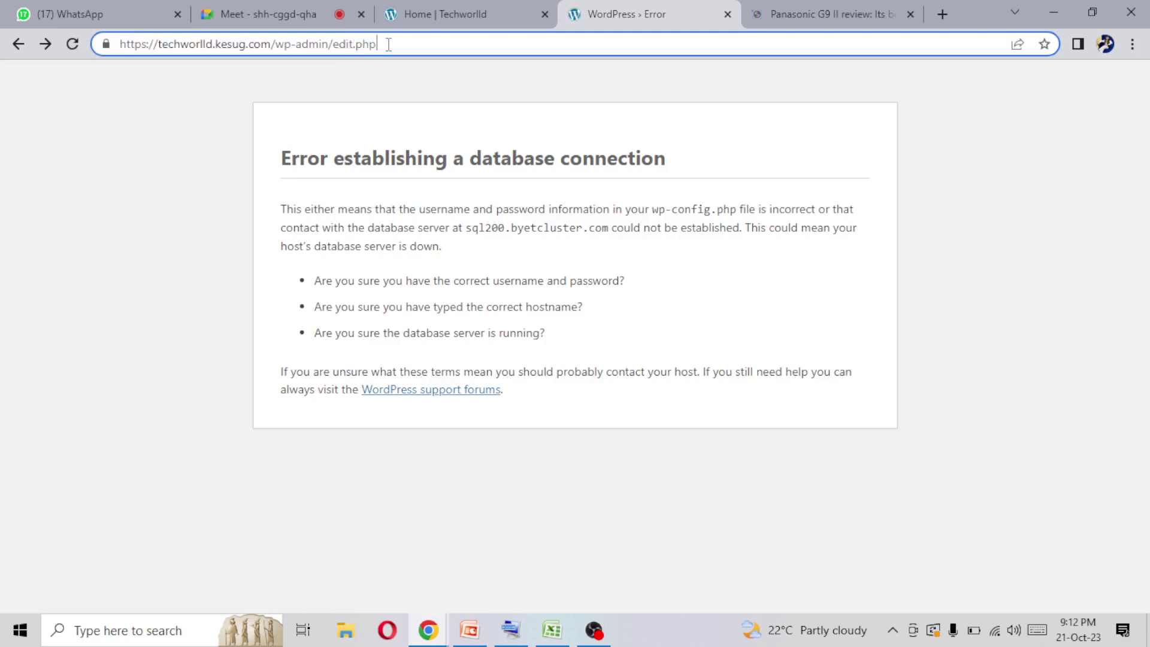
Return to the dashboard, reopen the posts list, add a new post and dismiss the block editor welcome guide
{"action": "left_click", "coordinate": [19, 45]}
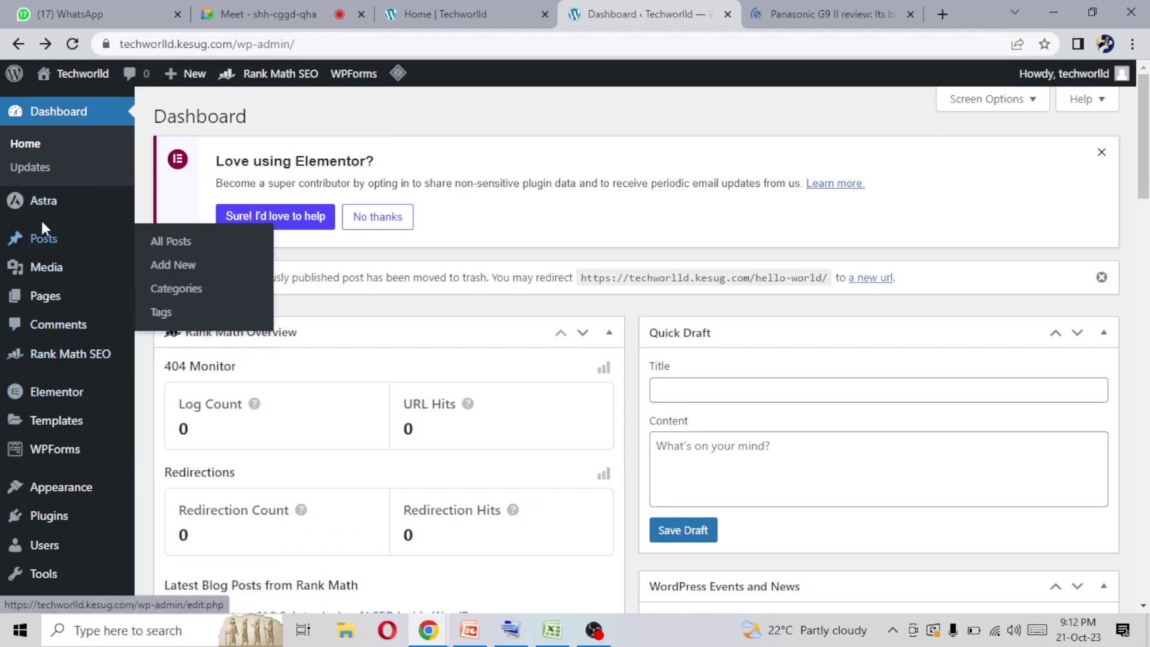
{"action": "left_click", "coordinate": [41, 239]}
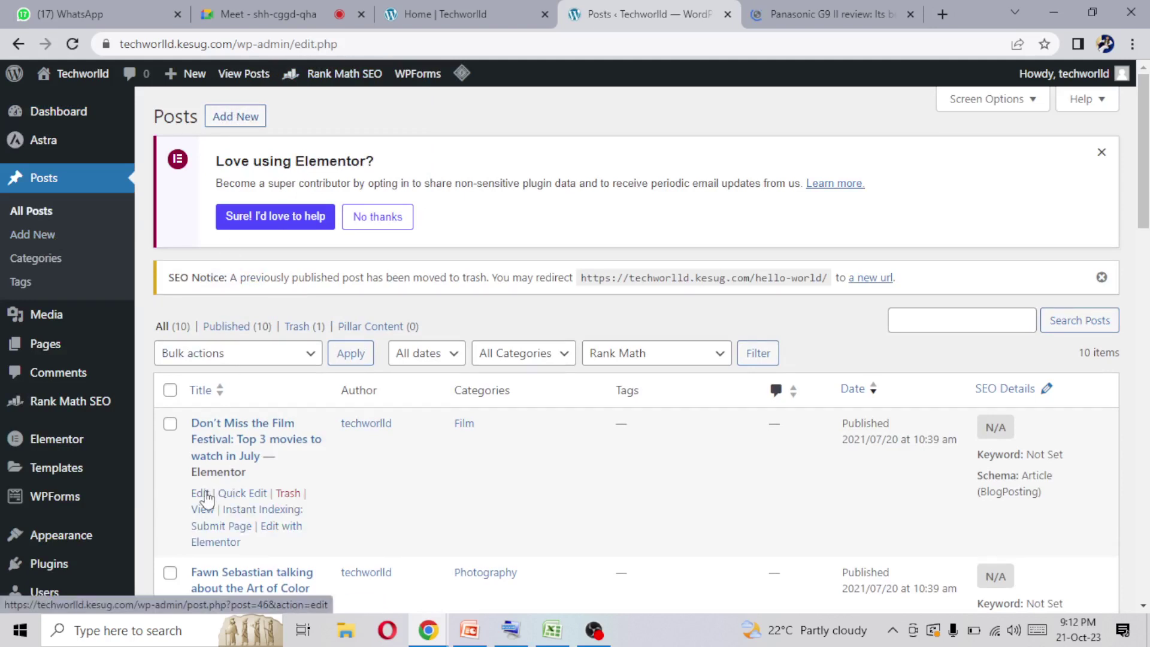
{"action": "left_click", "coordinate": [239, 120]}
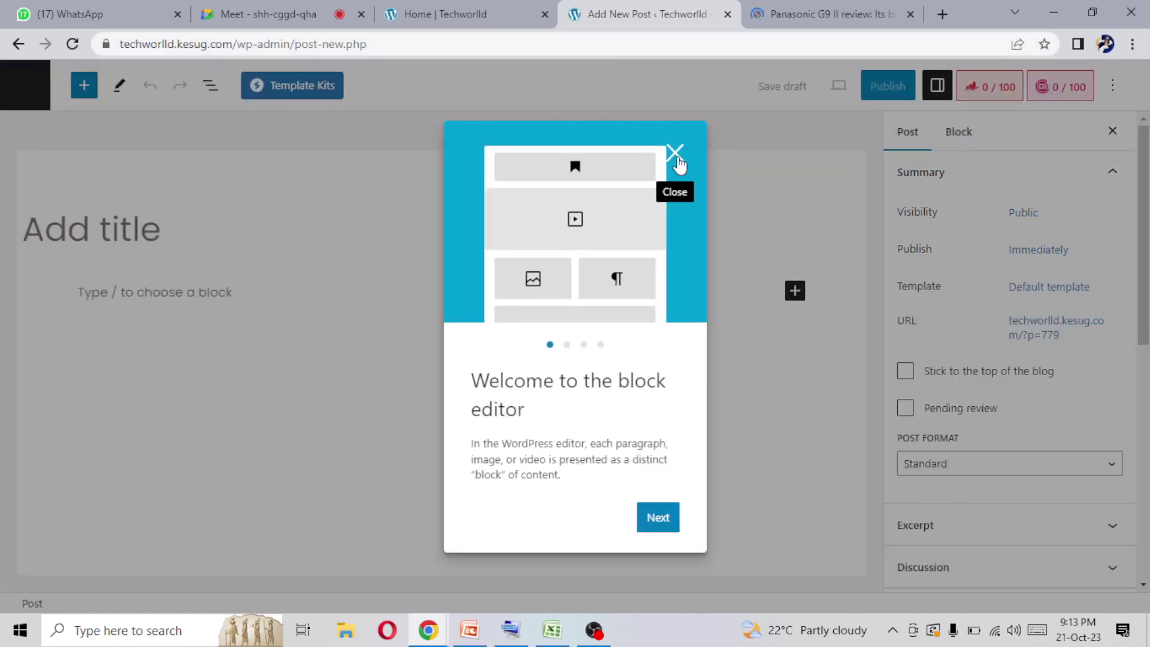
{"action": "left_click", "coordinate": [676, 155]}
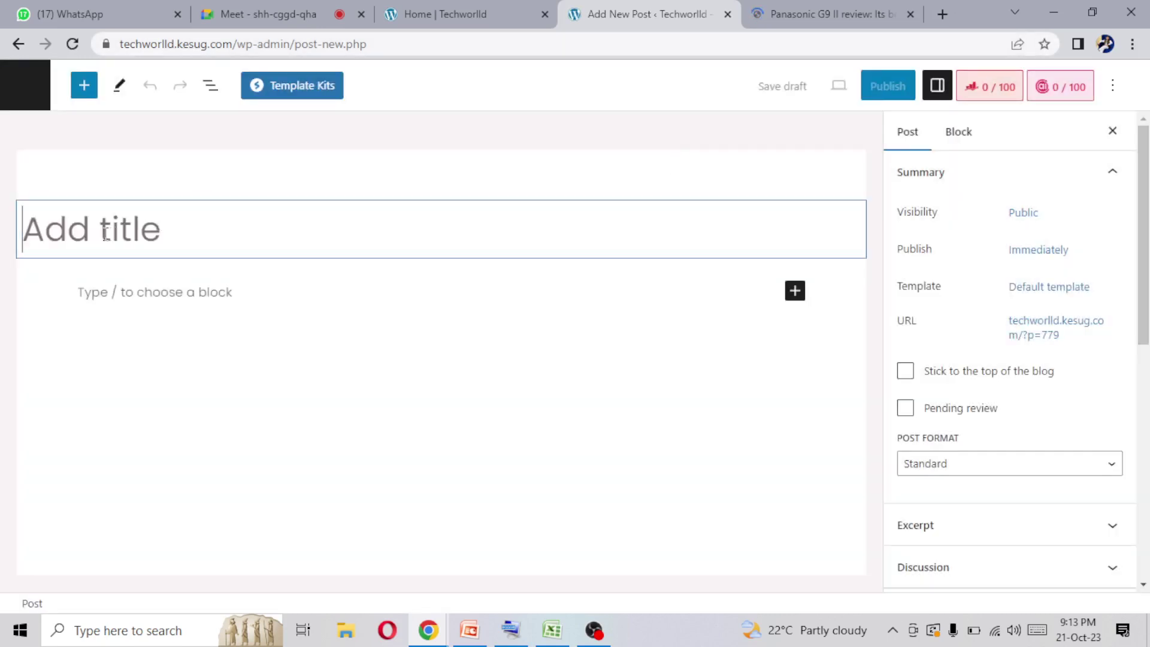
Paste the copied Panasonic G9 II headline as the post title and start an empty paragraph below it
{"action": "key", "text": "ctrl+v"}
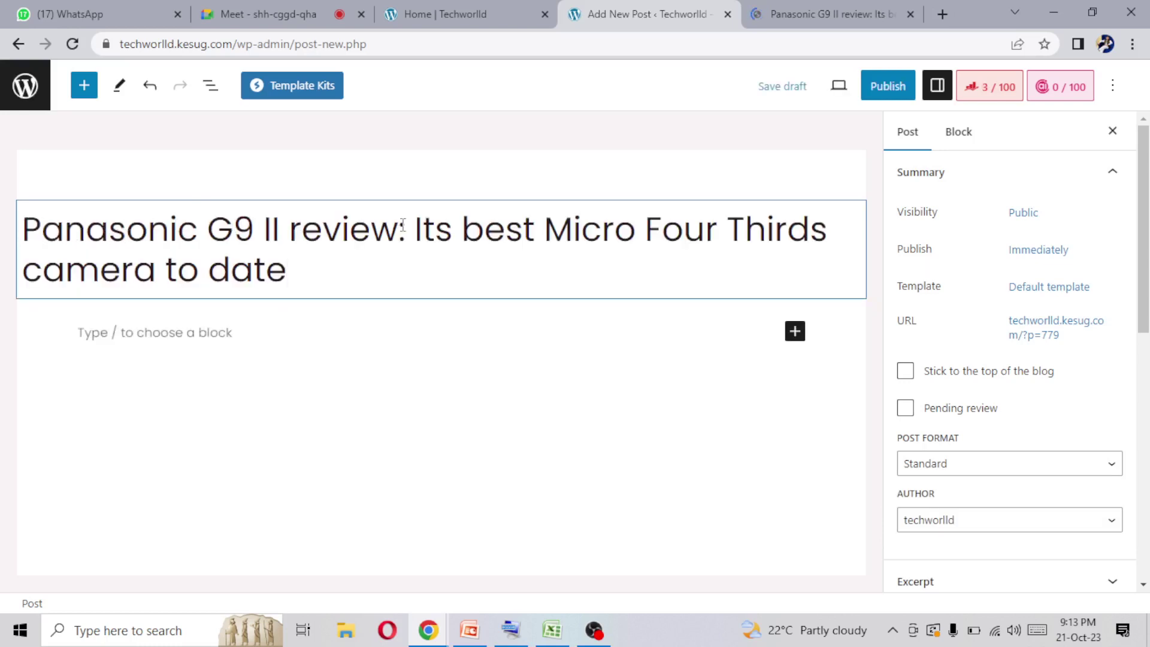
{"action": "left_click_drag", "start_coordinate": [406, 225], "coordinate": [207, 225]}
{"action": "left_click", "coordinate": [331, 277]}
{"action": "key", "text": "Return"}
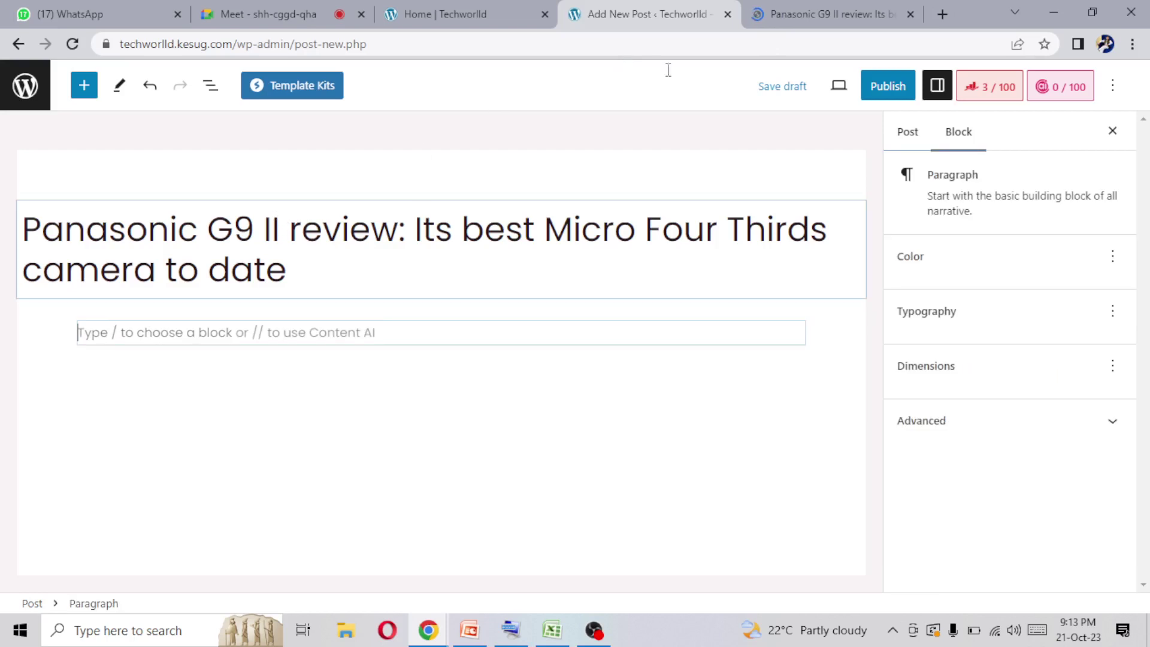
Switch to the Engadget article and copy its first two body paragraphs, from "Panasonic's 25.2-megapixel Lumix G9 II" to "a few other minor features."
{"action": "left_click", "coordinate": [802, 12]}
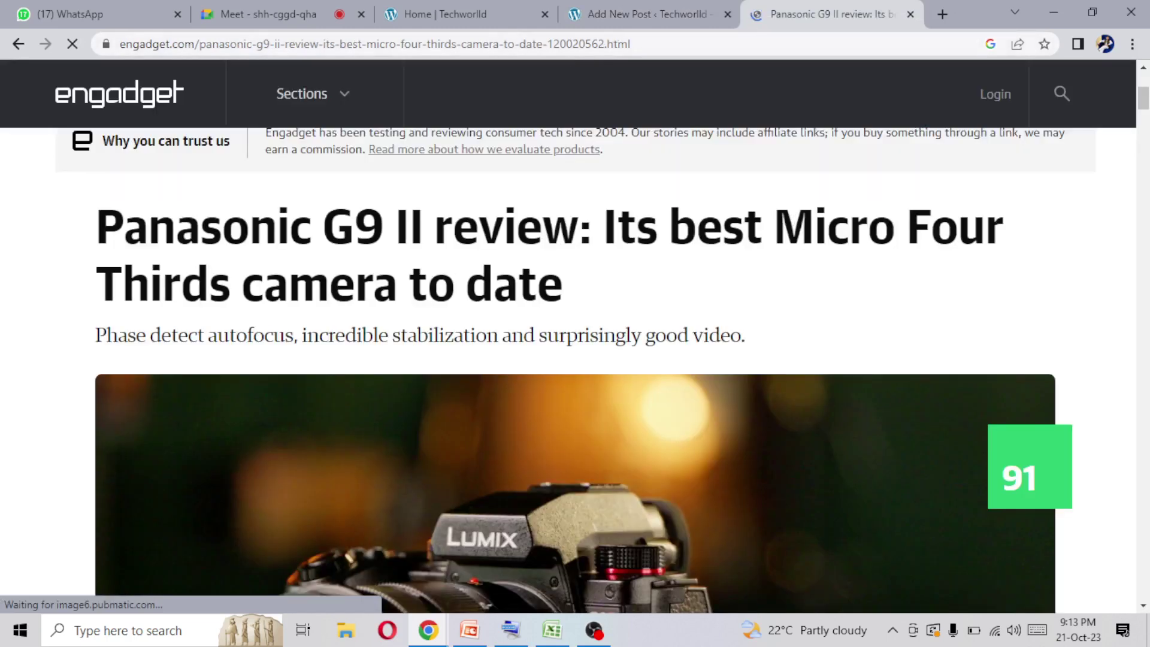
{"action": "scroll", "coordinate": [794, 219], "scroll_direction": "down", "scroll_amount": 9}
{"action": "scroll", "coordinate": [794, 219], "scroll_direction": "down", "scroll_amount": 3}
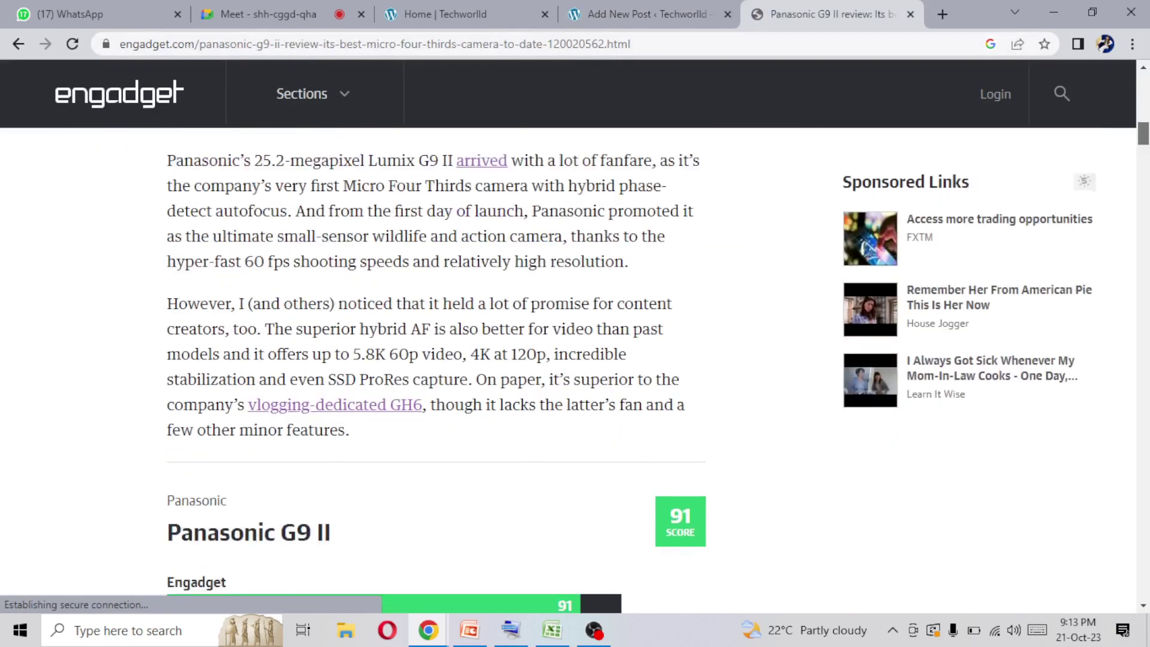
{"action": "scroll", "coordinate": [794, 219], "scroll_direction": "down", "scroll_amount": 4}
{"action": "scroll", "coordinate": [794, 218], "scroll_direction": "down", "scroll_amount": 13}
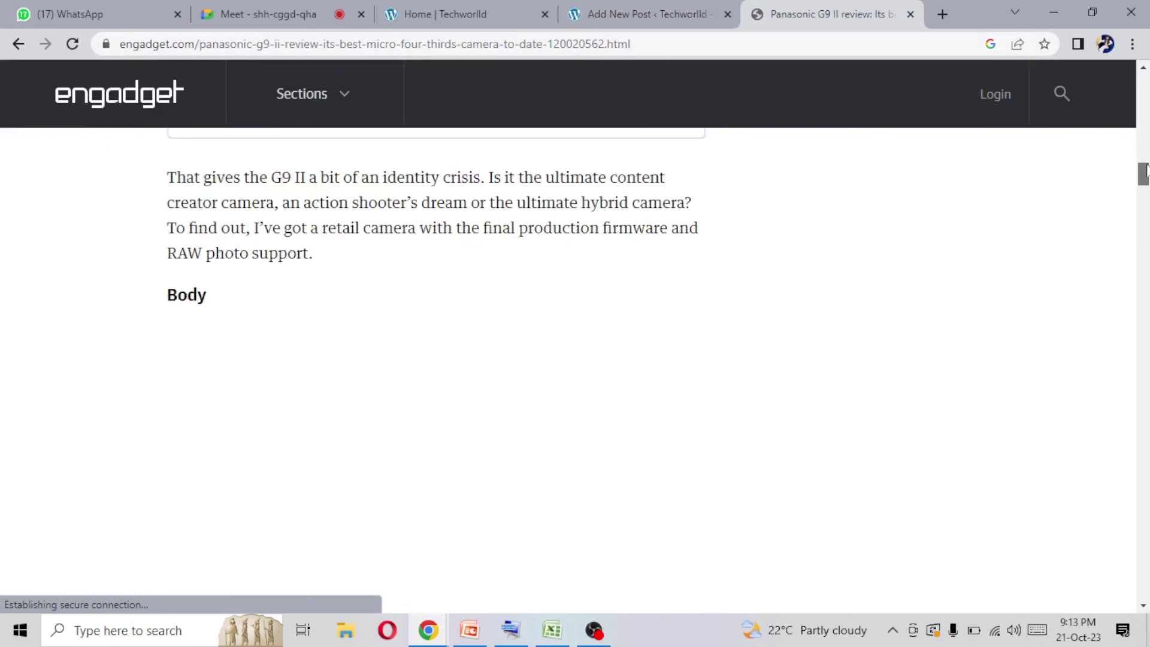
{"action": "scroll", "coordinate": [1144, 174], "scroll_direction": "down", "scroll_amount": 4}
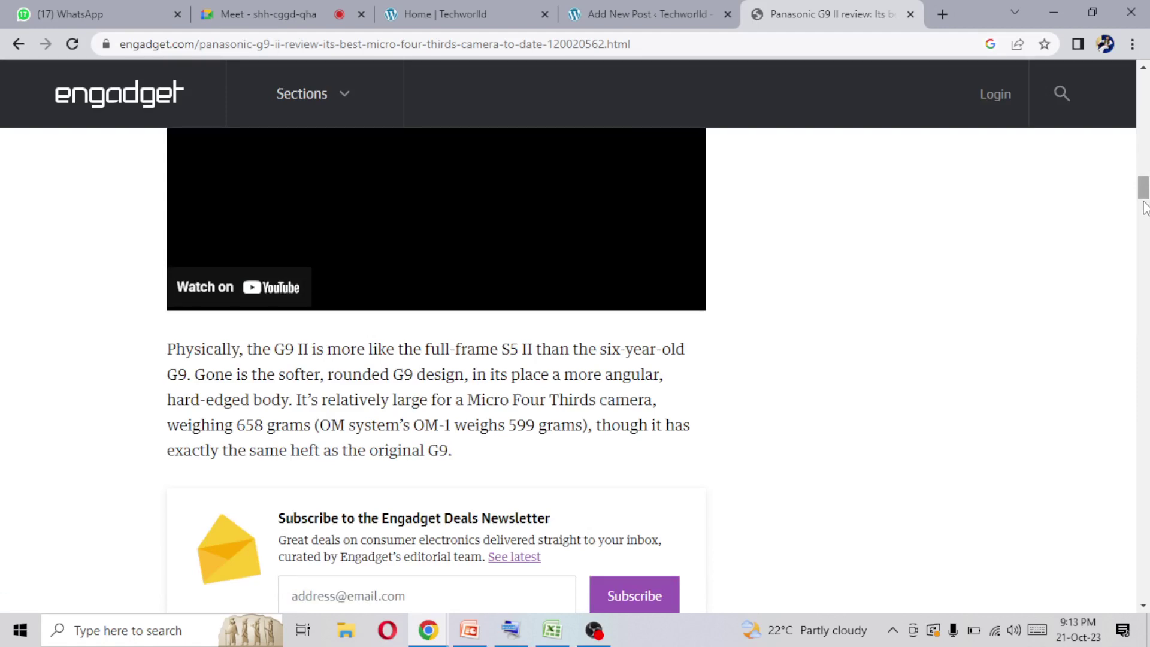
{"action": "scroll", "coordinate": [1144, 204], "scroll_direction": "down", "scroll_amount": 3}
{"action": "left_click_drag", "start_coordinate": [1144, 192], "coordinate": [1144, 136]}
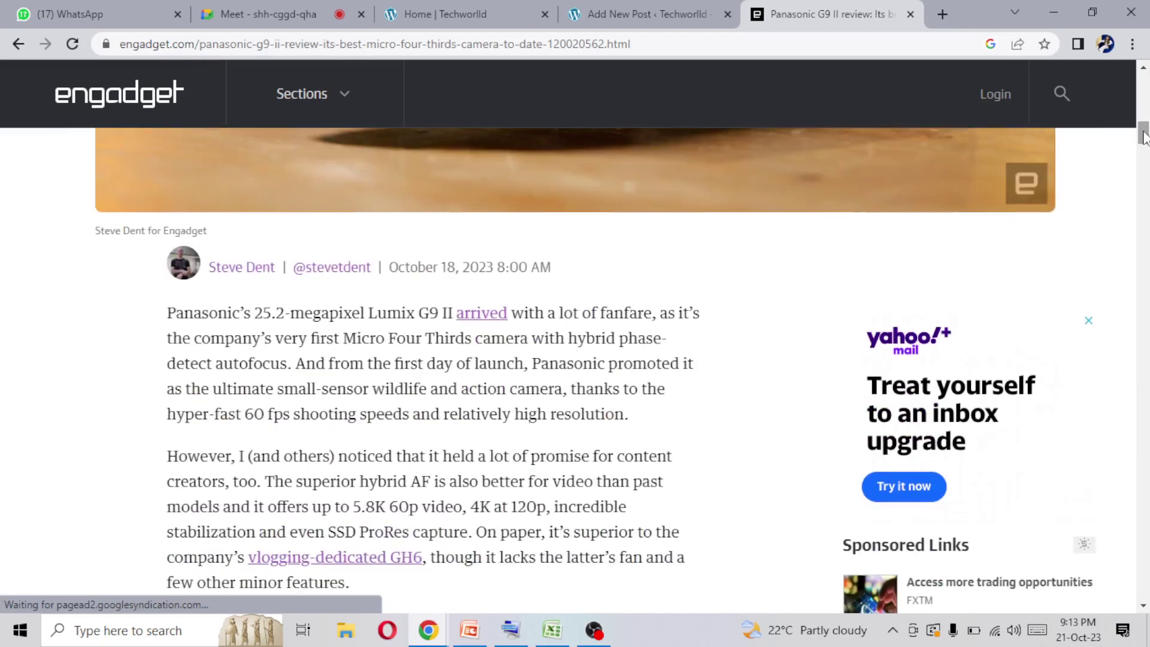
{"action": "left_click_drag", "start_coordinate": [170, 312], "coordinate": [371, 593]}
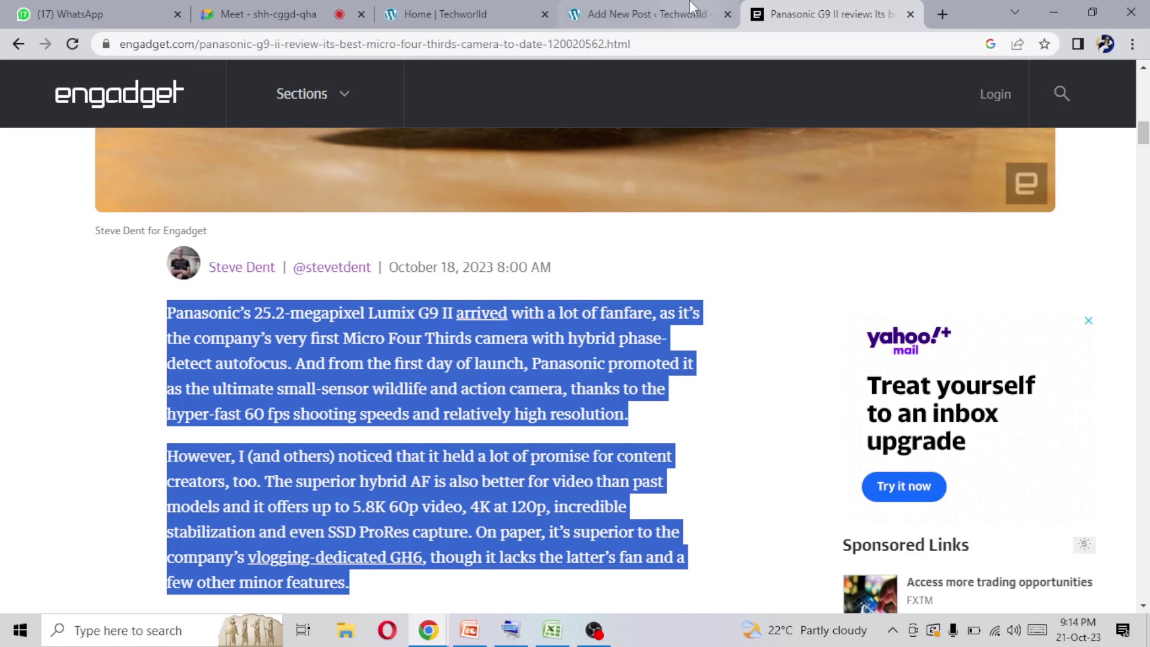
Return to the WordPress post editor and paste the two copied article paragraphs into the empty paragraph under the title
{"action": "left_click", "coordinate": [641, 8]}
{"action": "left_click", "coordinate": [195, 343]}
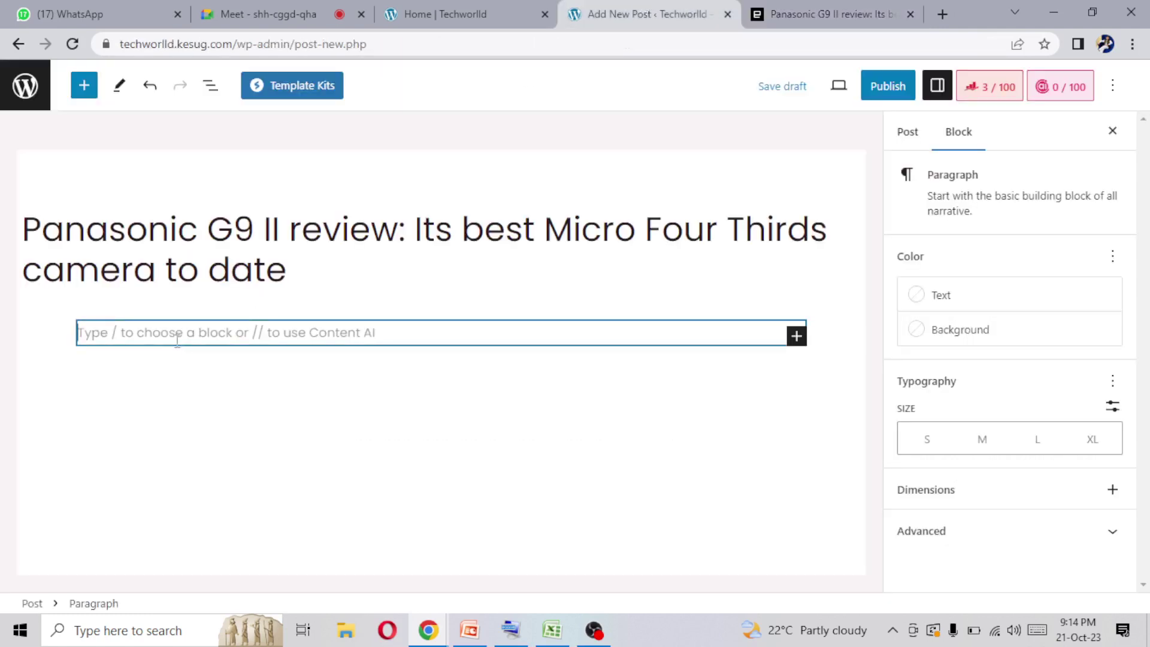
{"action": "key", "text": "ctrl+v"}
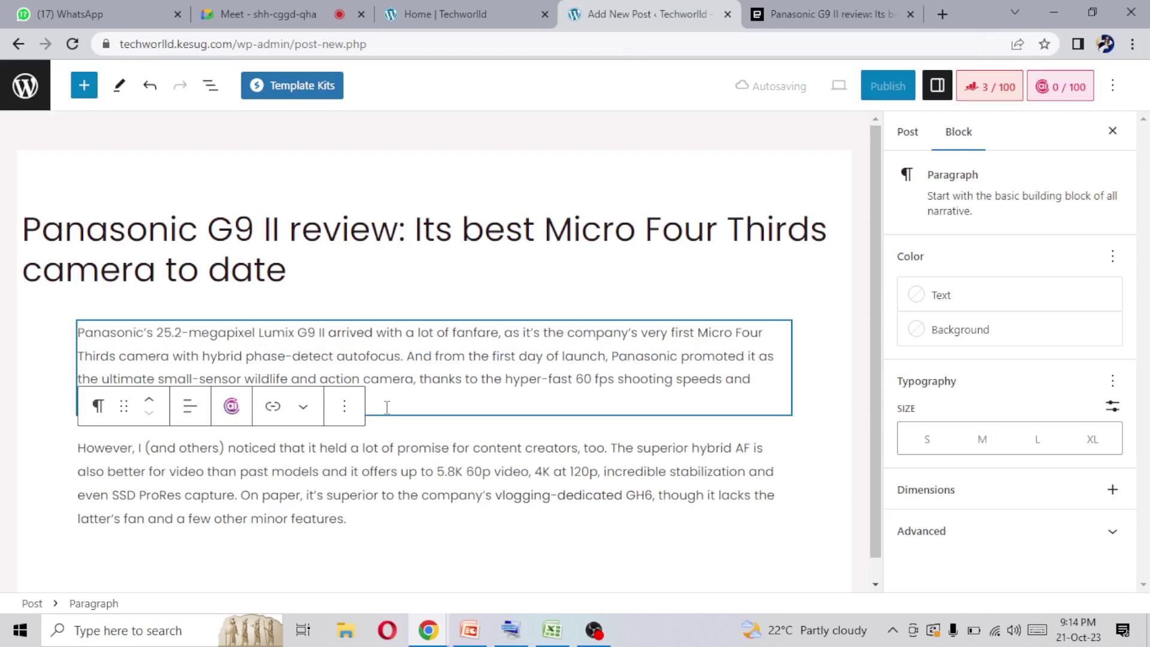
{"action": "left_click", "coordinate": [308, 331]}
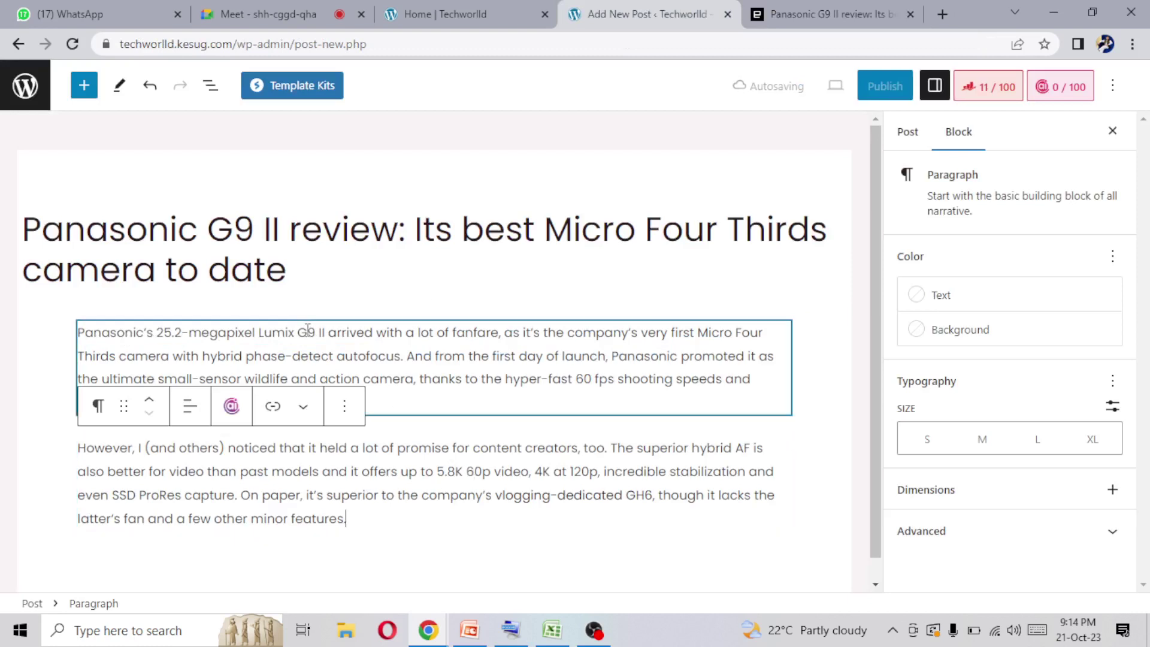
{"action": "left_click", "coordinate": [381, 337], "text": "shift"}
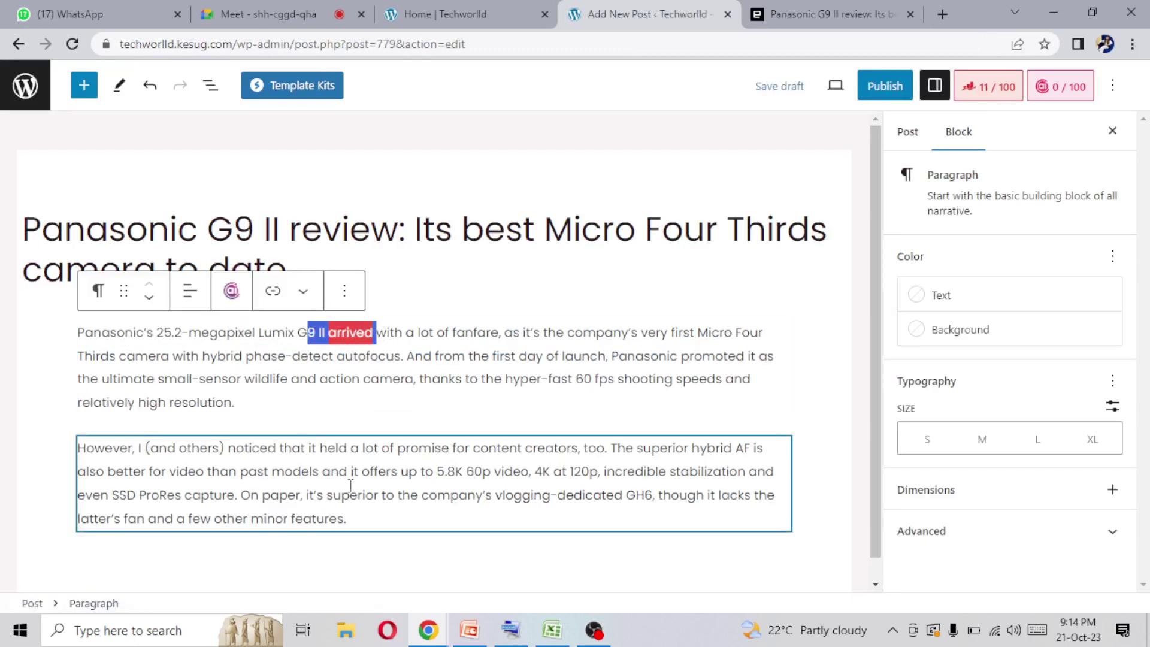
{"action": "left_click", "coordinate": [361, 528]}
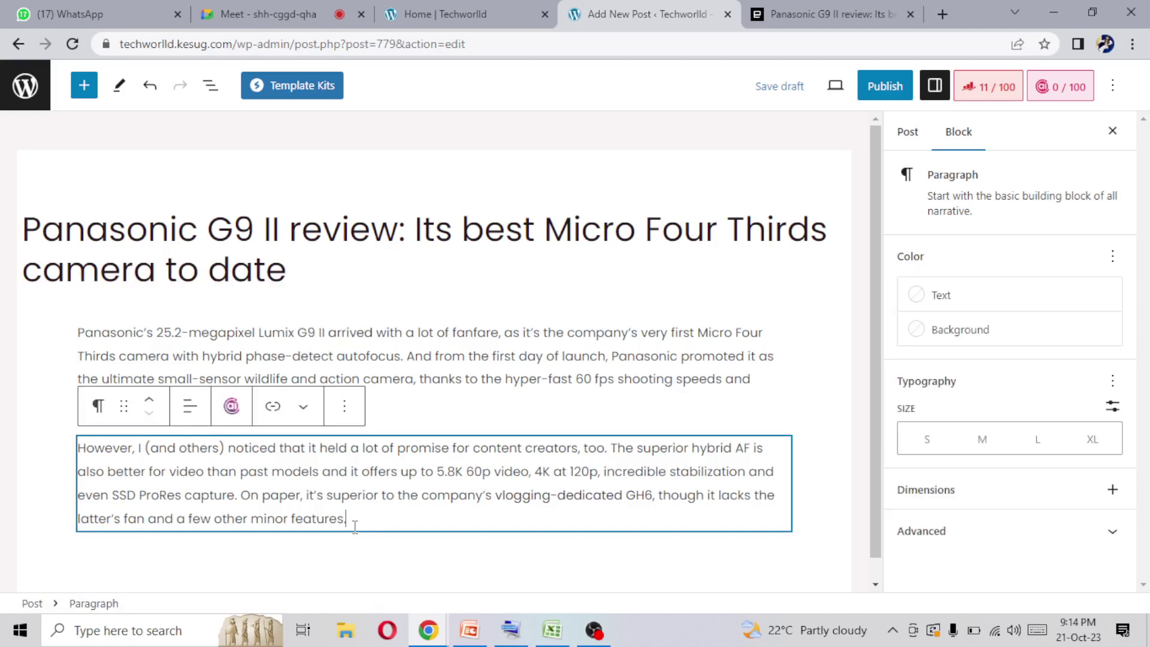
{"action": "left_click", "coordinate": [330, 554]}
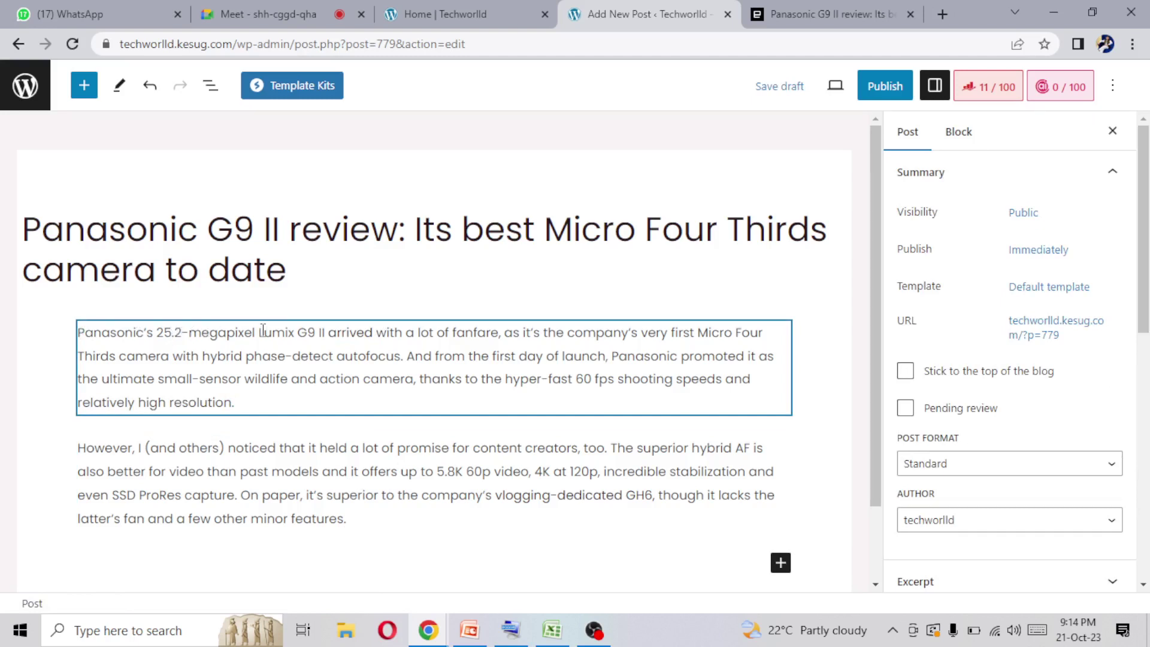
Insert a footnote after "Lumix G9" in the first paragraph and undo the insertion
{"action": "left_click_drag", "start_coordinate": [259, 332], "coordinate": [319, 330]}
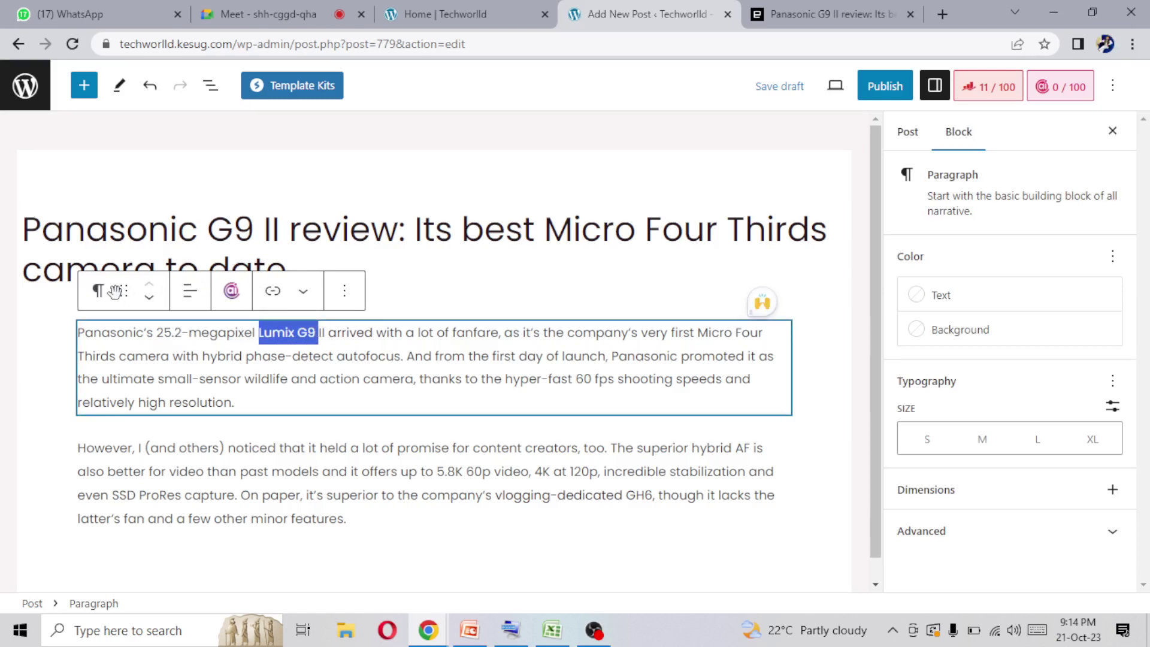
{"action": "left_click", "coordinate": [344, 293]}
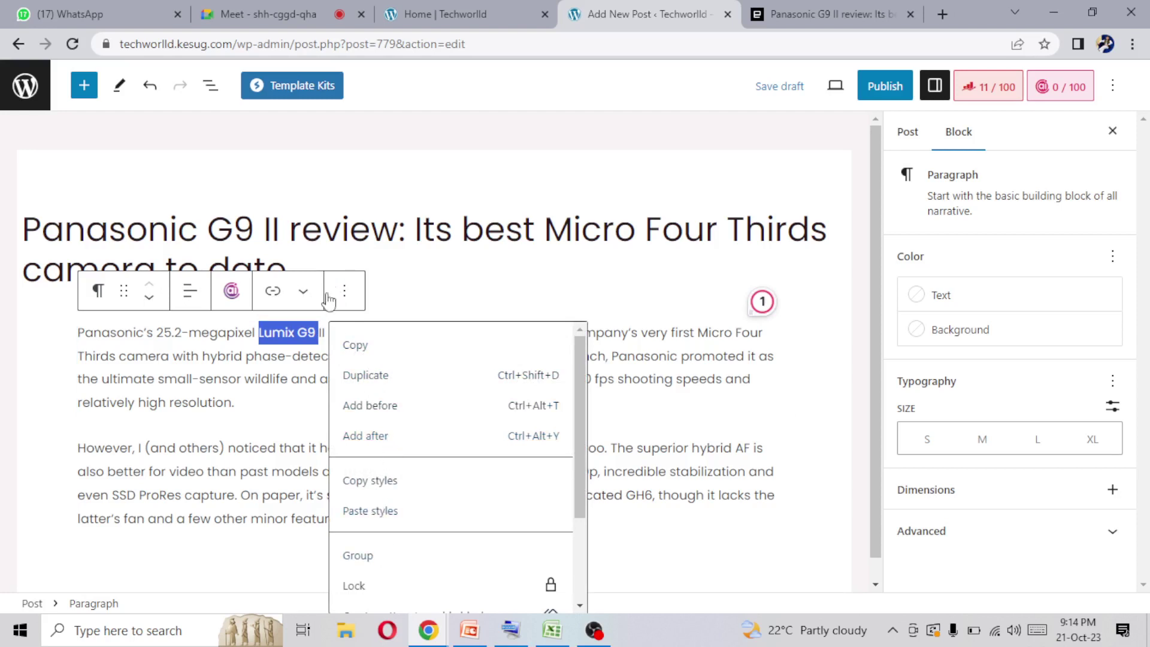
{"action": "left_click", "coordinate": [304, 293]}
{"action": "left_click", "coordinate": [304, 293]}
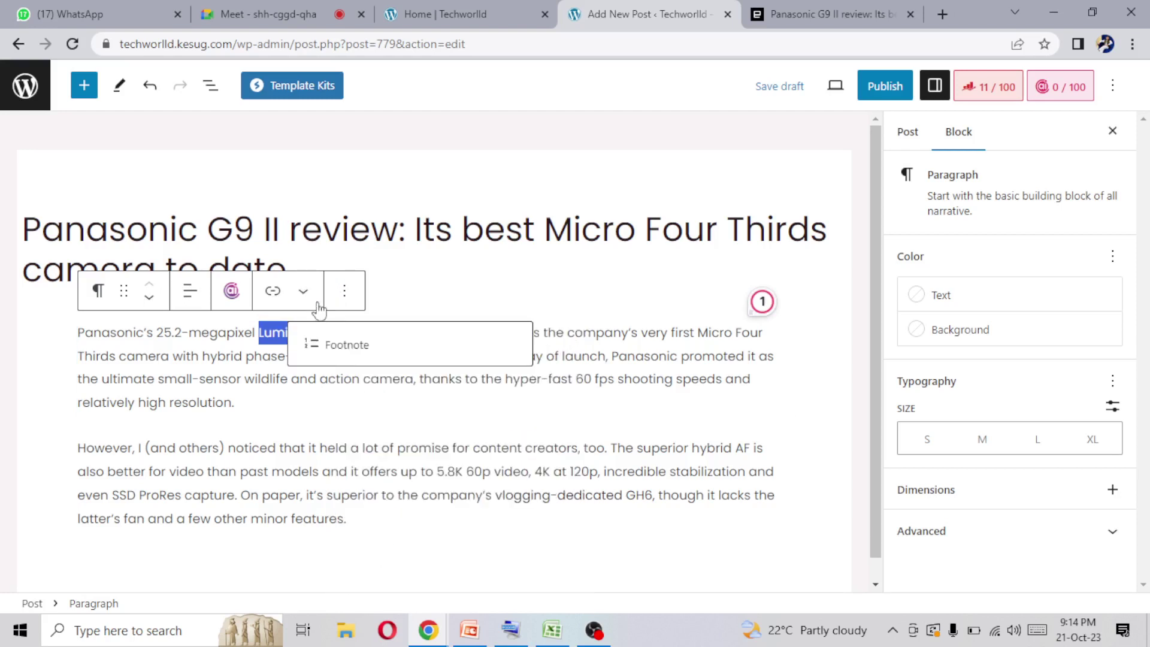
{"action": "left_click", "coordinate": [318, 347]}
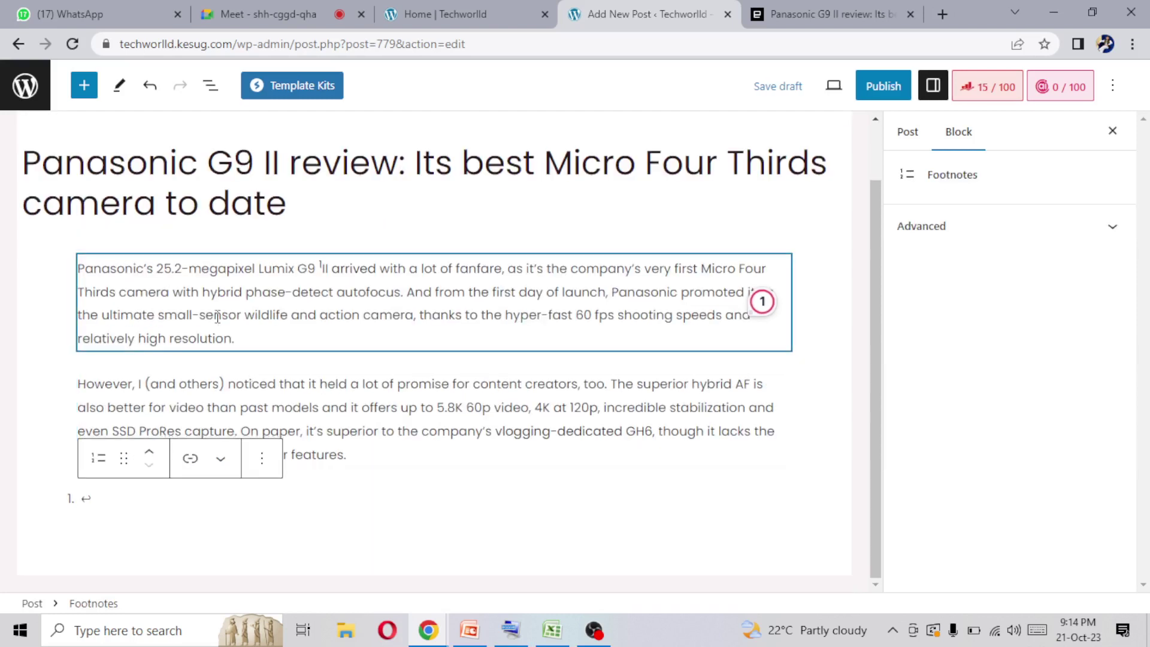
{"action": "left_click", "coordinate": [149, 502]}
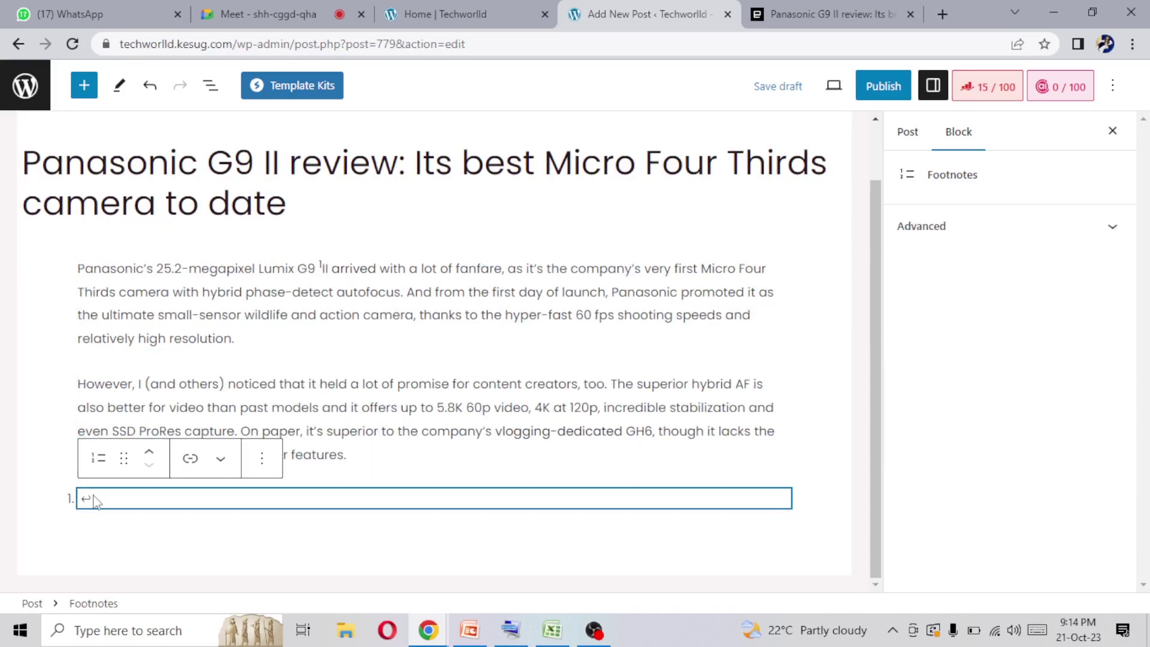
{"action": "key", "text": "ctrl+z"}
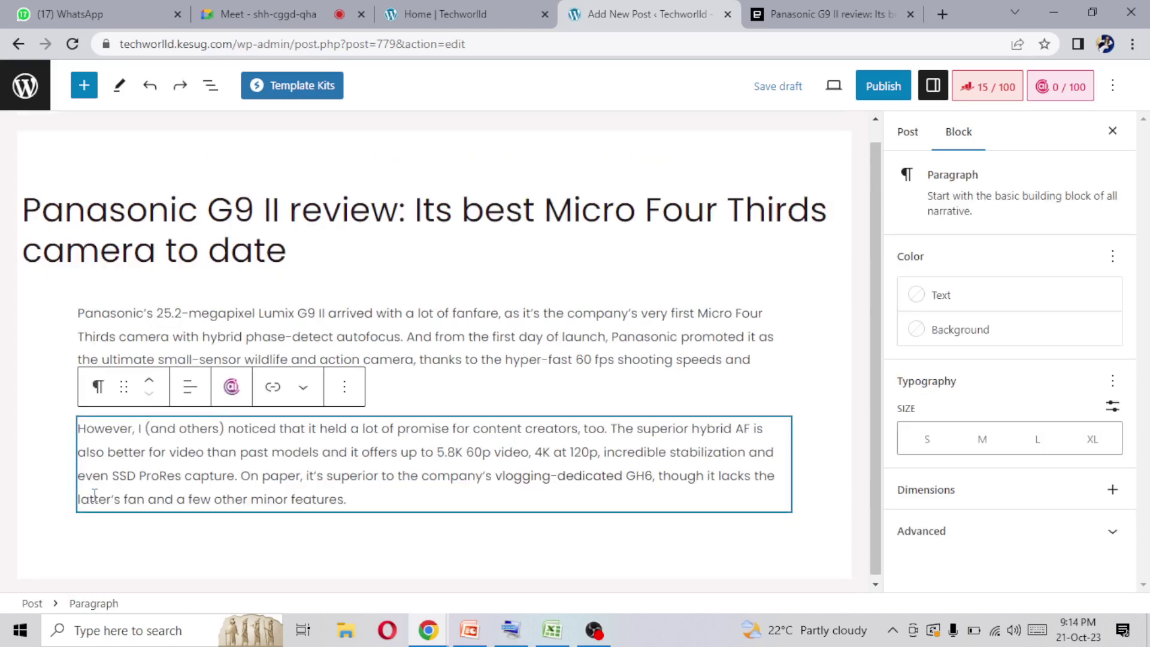
{"action": "left_click", "coordinate": [273, 313]}
{"action": "left_click_drag", "start_coordinate": [272, 314], "coordinate": [327, 314]}
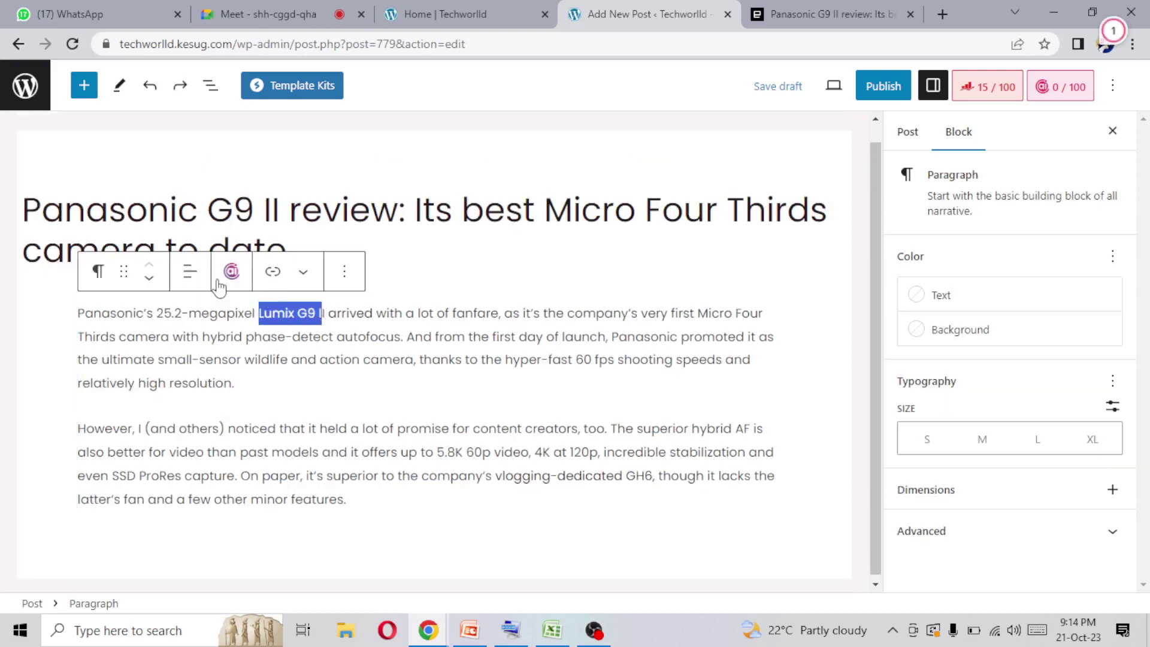
{"action": "left_click", "coordinate": [273, 276]}
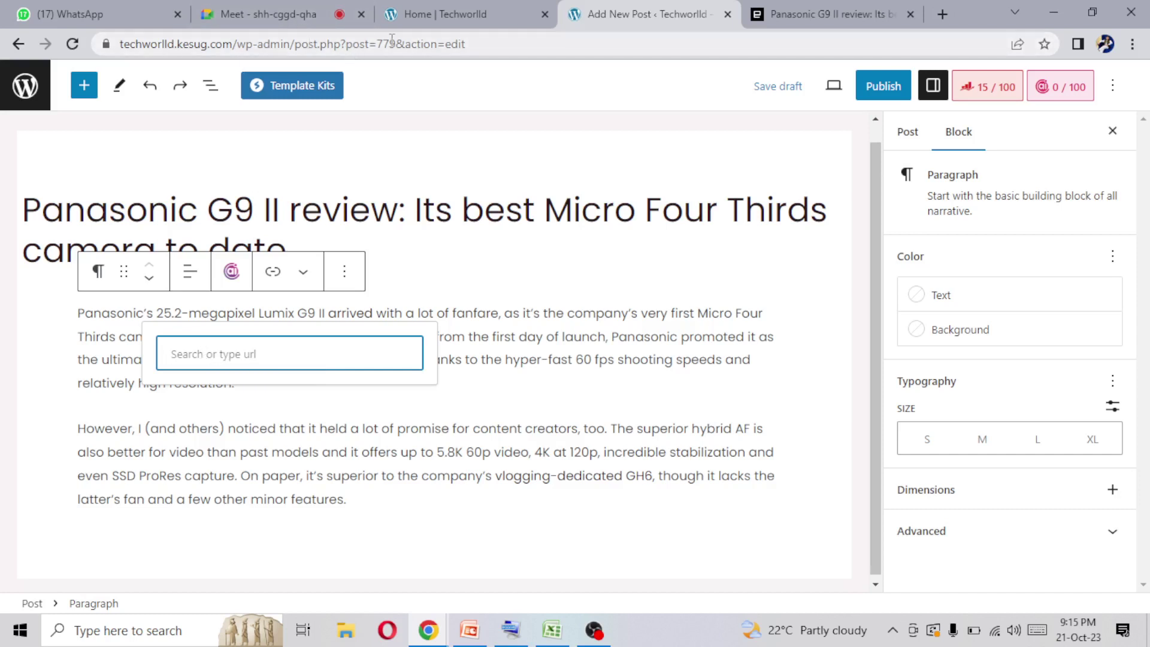
{"action": "left_click", "coordinate": [468, 44]}
{"action": "left_click", "coordinate": [468, 44]}
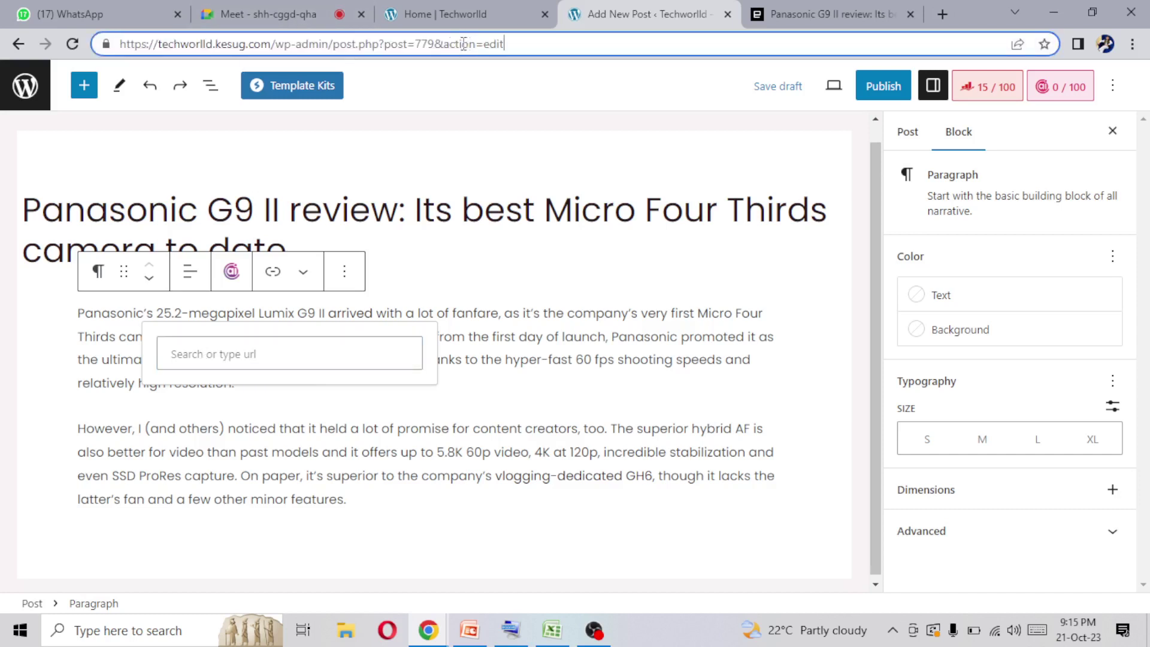
{"action": "left_click_drag", "start_coordinate": [273, 43], "coordinate": [120, 47]}
{"action": "key", "text": "ctrl+c"}
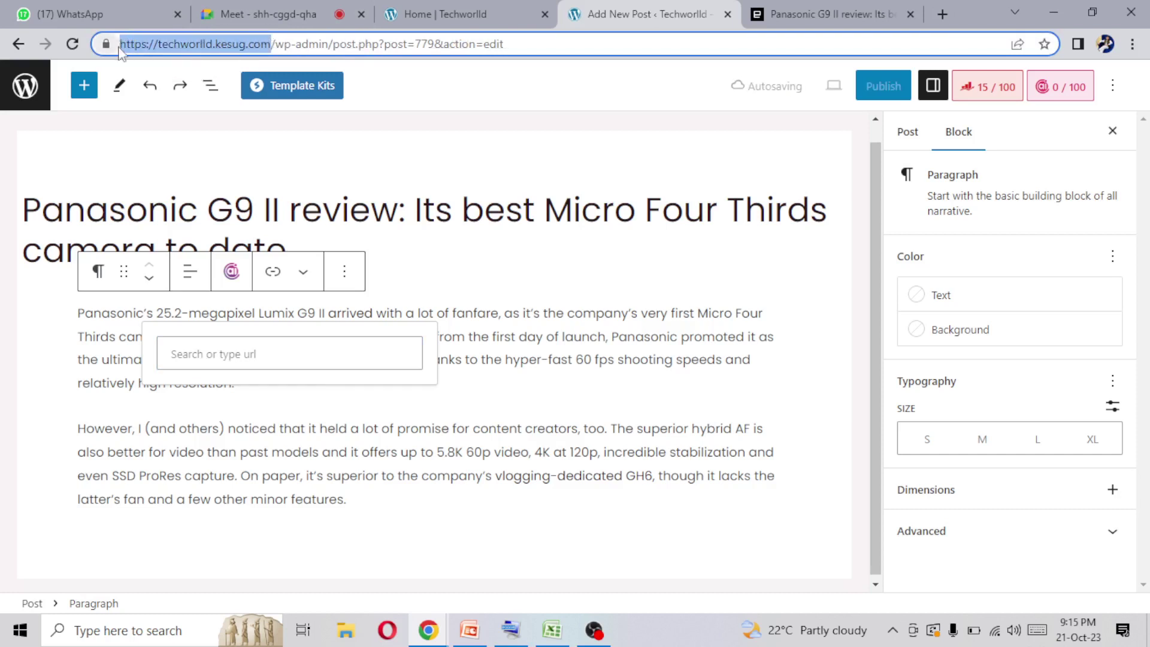
{"action": "left_click", "coordinate": [220, 353]}
{"action": "key", "text": "ctrl+v"}
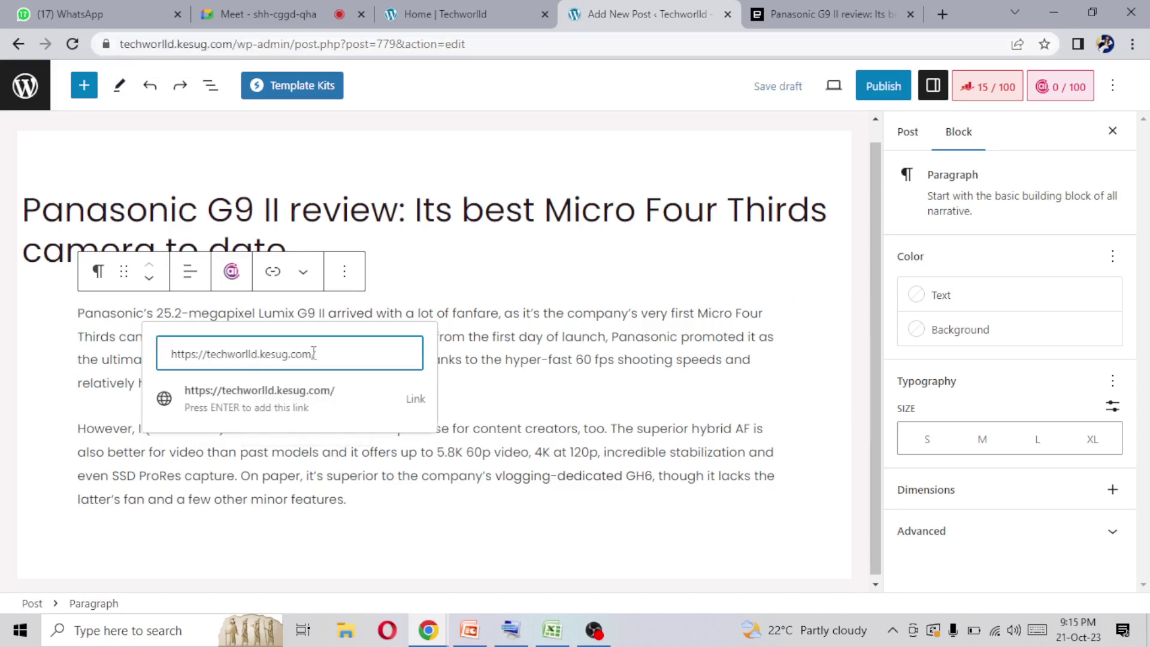
{"action": "key", "text": "Return"}
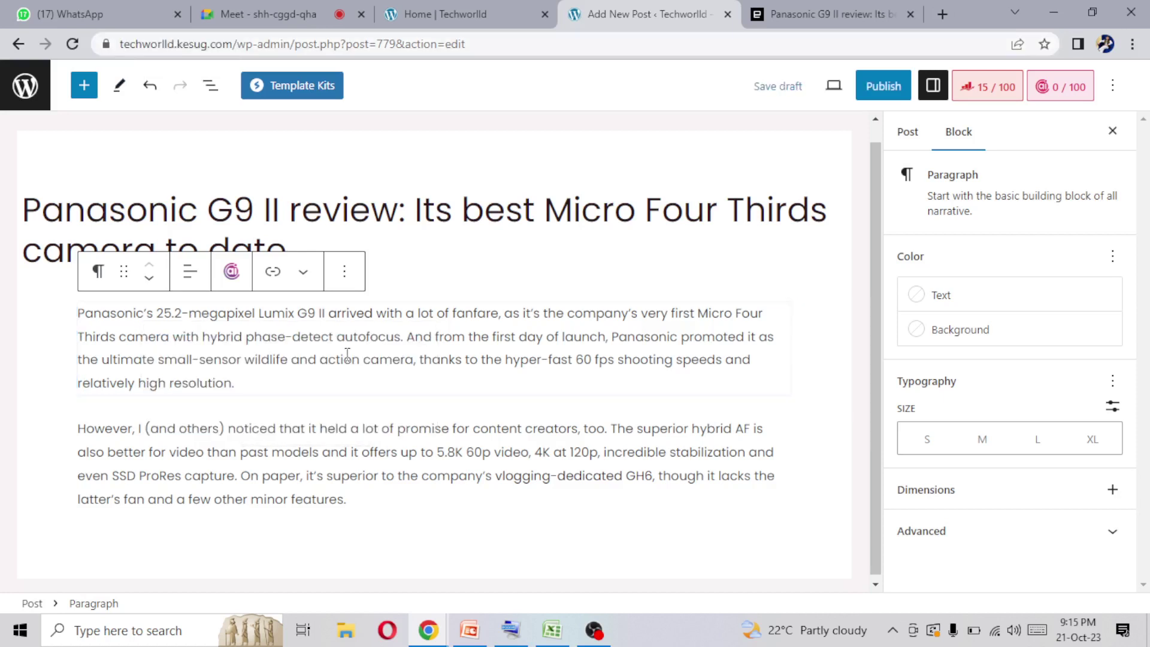
{"action": "left_click", "coordinate": [295, 312]}
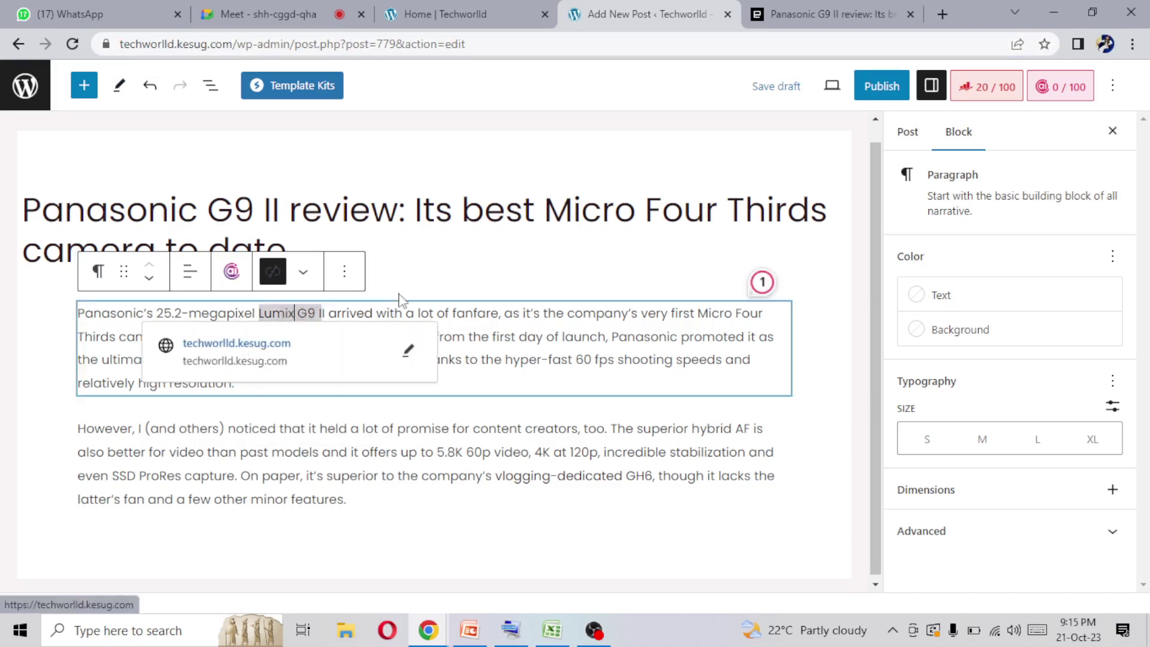
{"action": "left_click", "coordinate": [427, 313]}
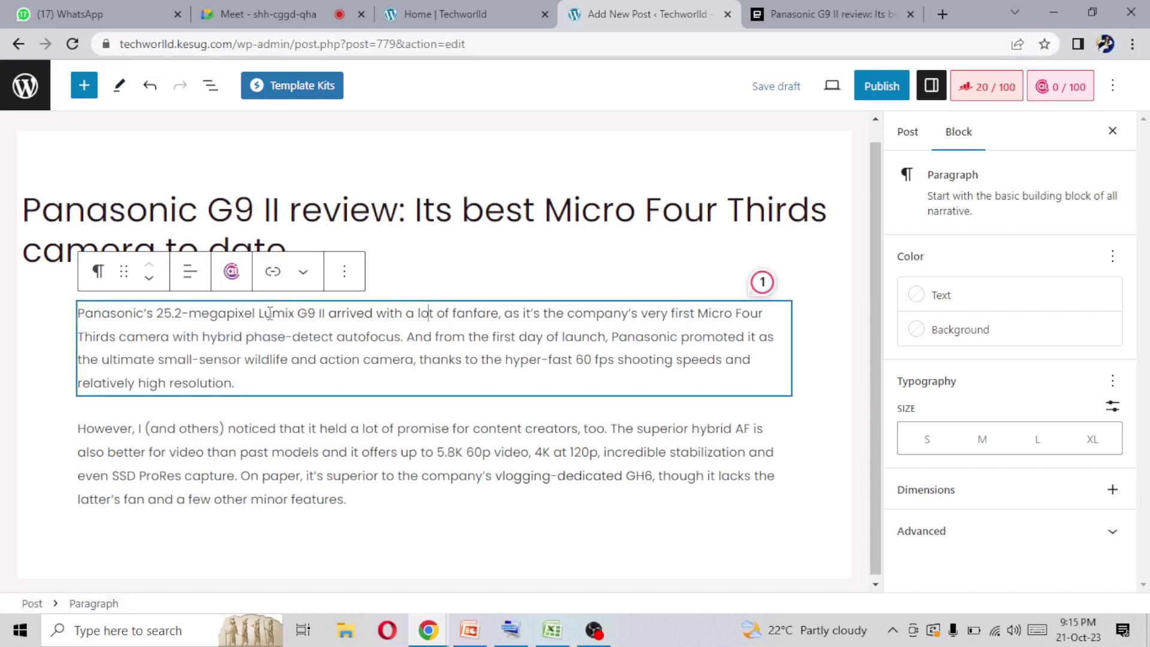
Align the opening "Panasonic's 25.2-megapixel" paragraph to the right and move it below the "However, I (and others)" paragraph
{"action": "left_click_drag", "start_coordinate": [334, 312], "coordinate": [520, 316]}
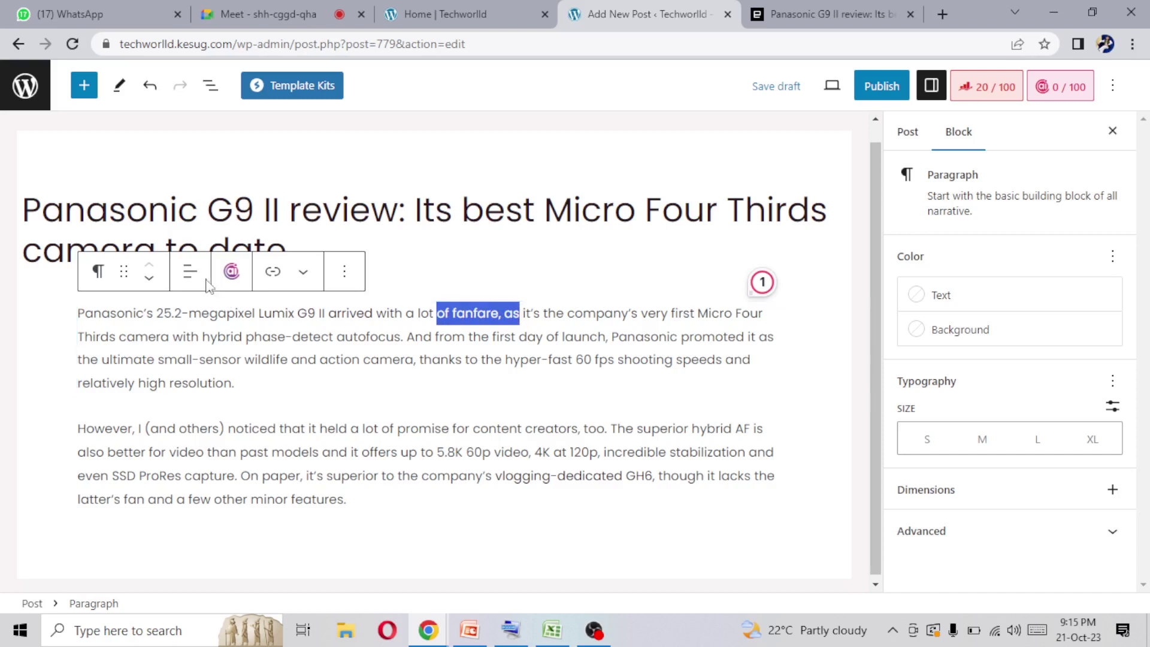
{"action": "left_click", "coordinate": [187, 281]}
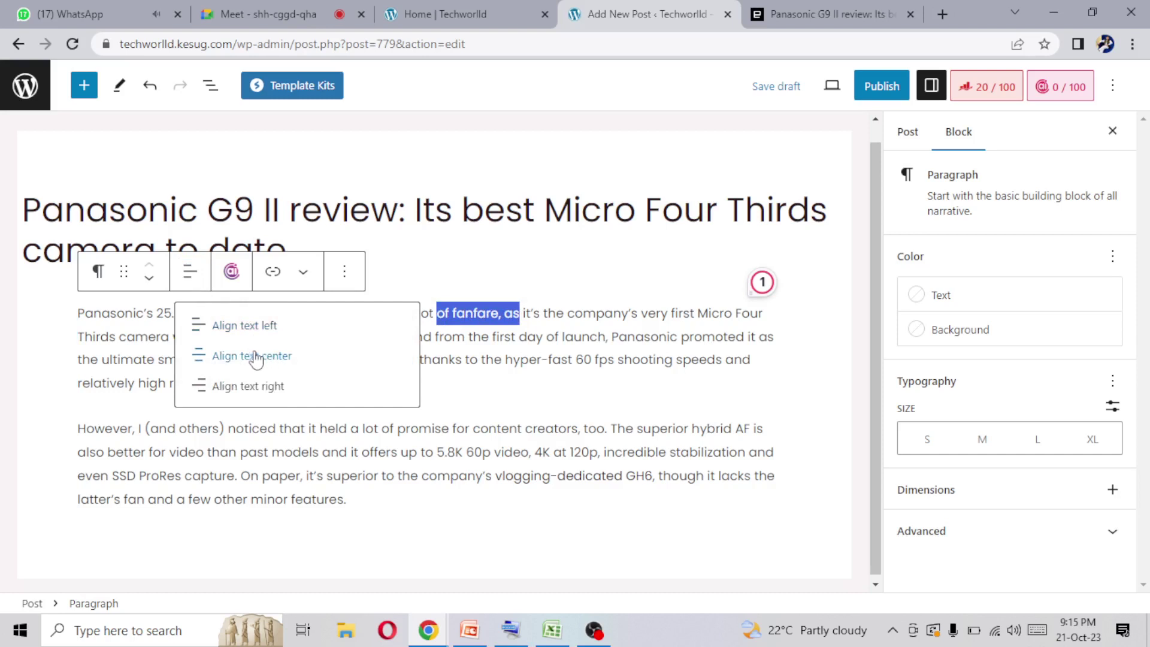
{"action": "left_click", "coordinate": [250, 387]}
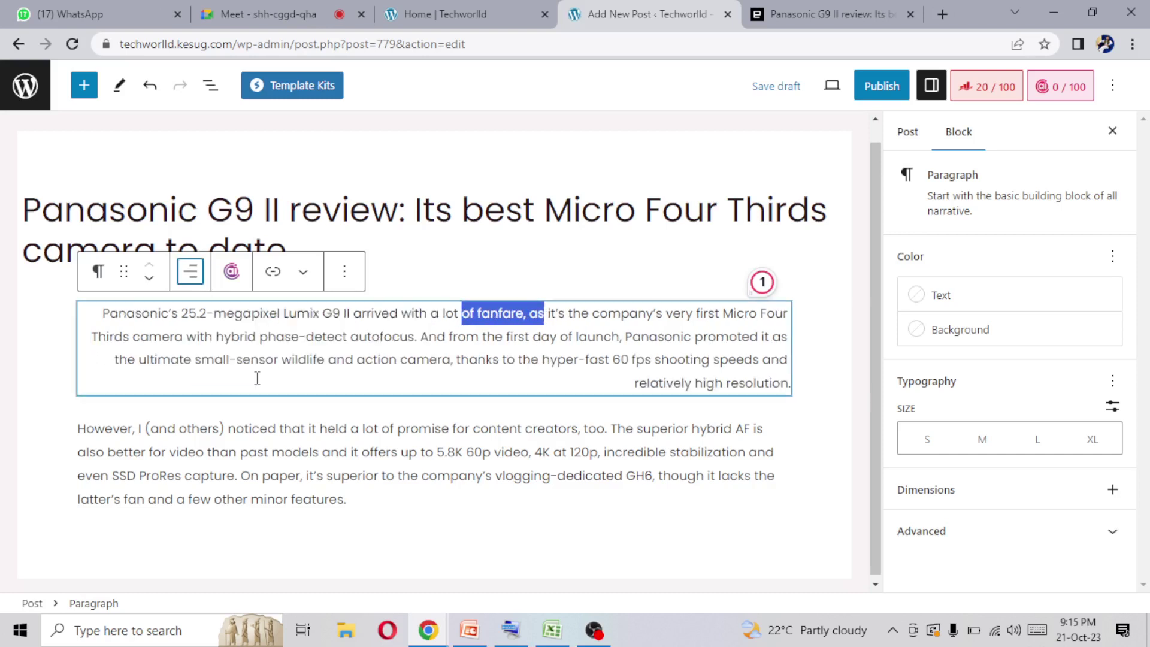
{"action": "left_click", "coordinate": [150, 279]}
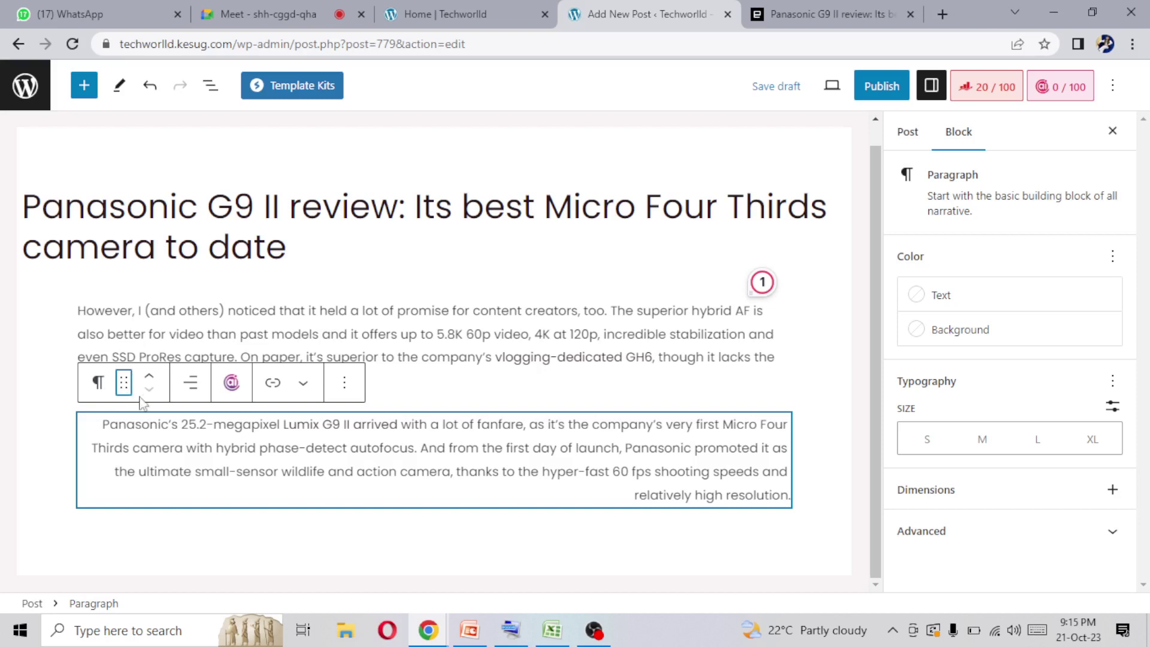
Examine the block types available for transforming the right-aligned paragraph, and look over the post's summary settings
{"action": "left_click", "coordinate": [98, 382]}
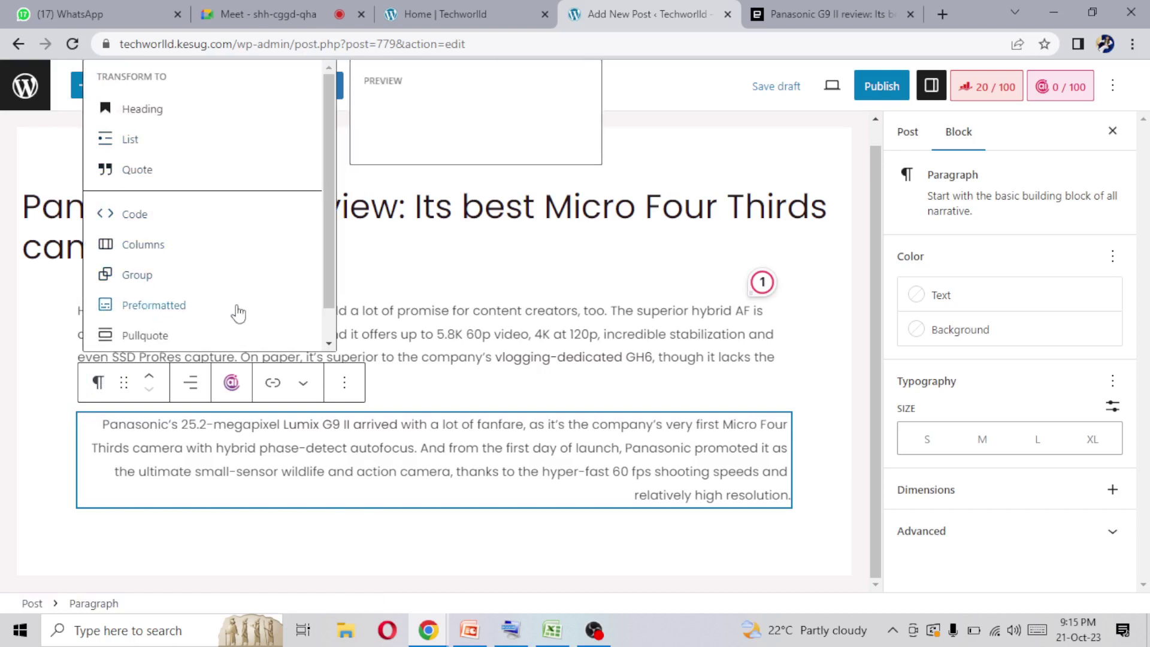
{"action": "scroll", "coordinate": [330, 282], "scroll_direction": "down", "scroll_amount": 1}
{"action": "mouse_move", "coordinate": [341, 221]}
{"action": "left_mouse_down"}
{"action": "mouse_move", "coordinate": [339, 133]}
{"action": "mouse_move", "coordinate": [329, 225]}
{"action": "left_mouse_up"}
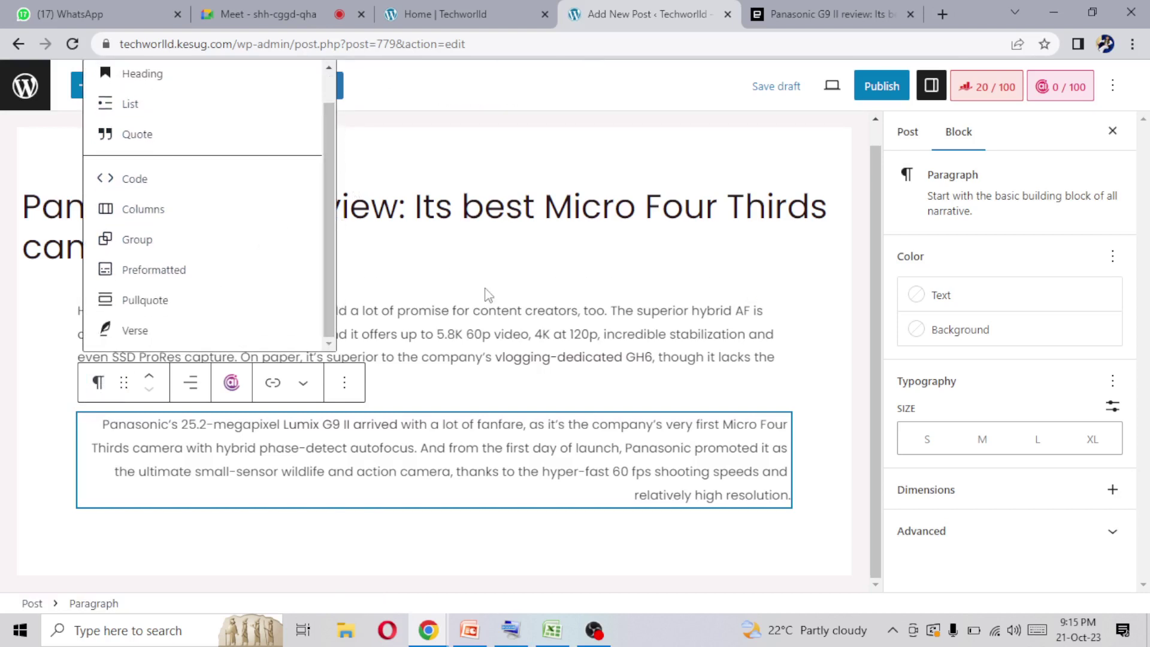
{"action": "left_click", "coordinate": [534, 256]}
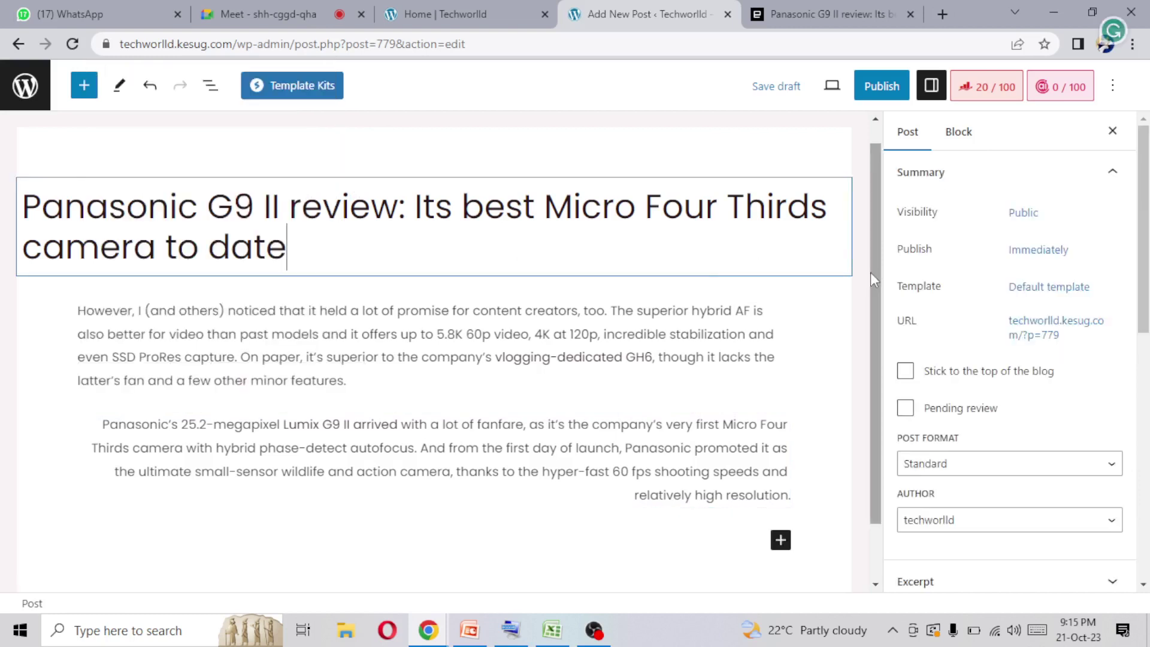
{"action": "scroll", "coordinate": [880, 314], "scroll_direction": "down", "scroll_amount": 1}
{"action": "scroll", "coordinate": [873, 324], "scroll_direction": "up", "scroll_amount": 2}
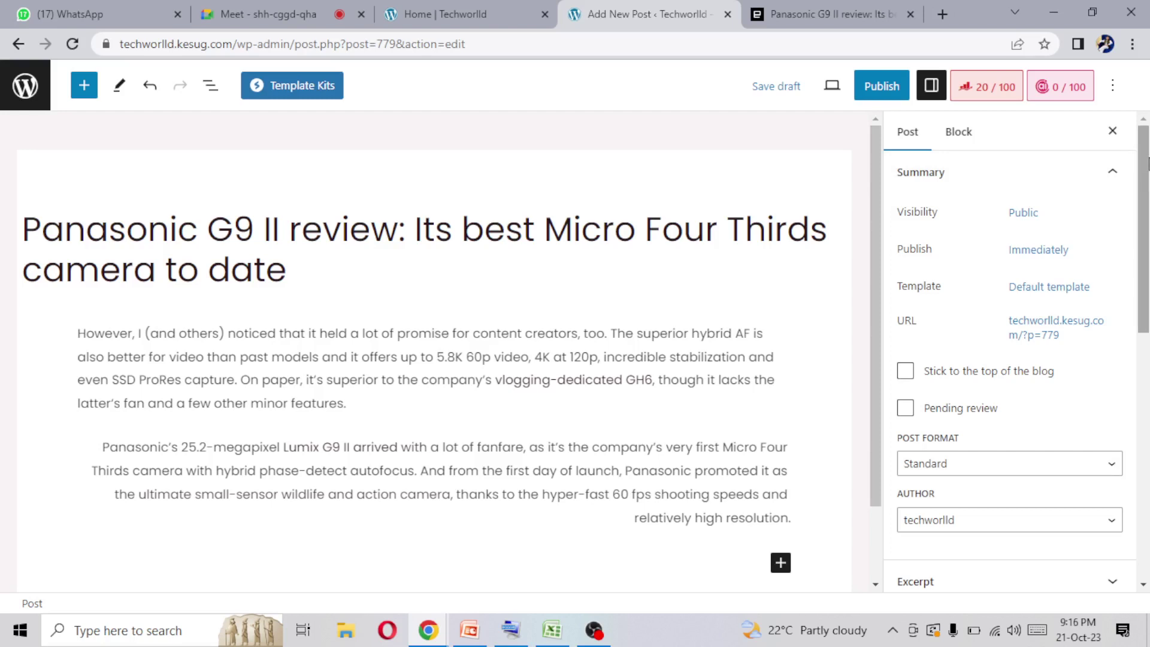
{"action": "left_click_drag", "start_coordinate": [1148, 164], "coordinate": [1148, 170]}
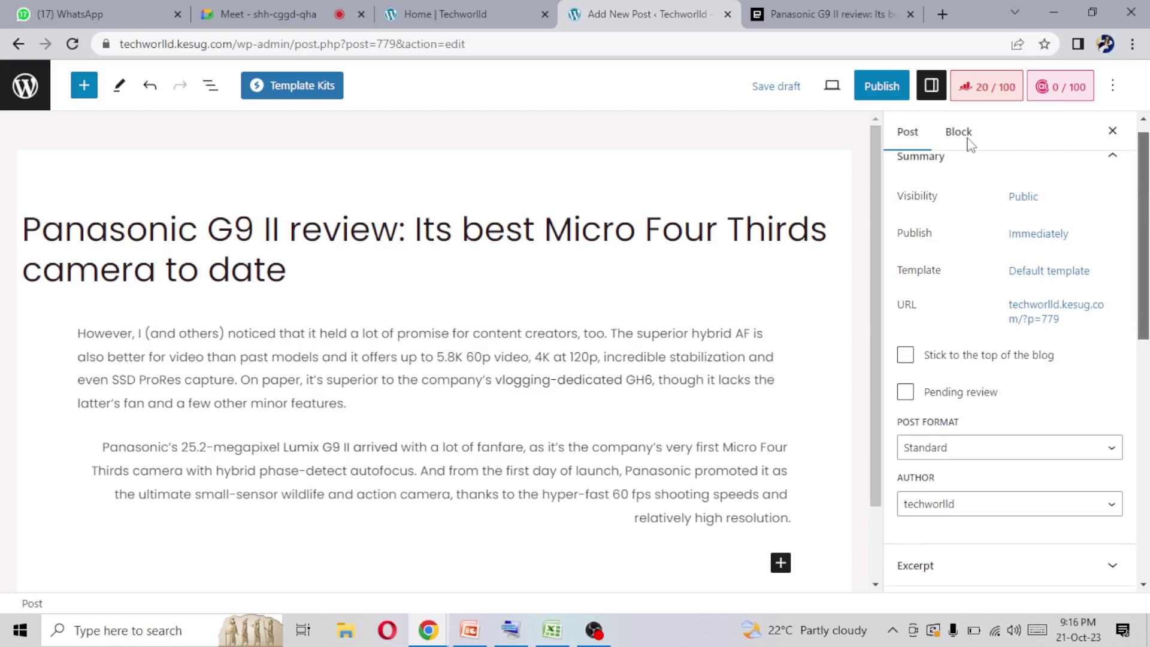
Examine the post's visibility options, including Public and Password protected, and close them without changing the visibility
{"action": "scroll", "coordinate": [1129, 196], "scroll_direction": "down", "scroll_amount": 1}
{"action": "left_click_drag", "start_coordinate": [1145, 187], "coordinate": [1028, 197]}
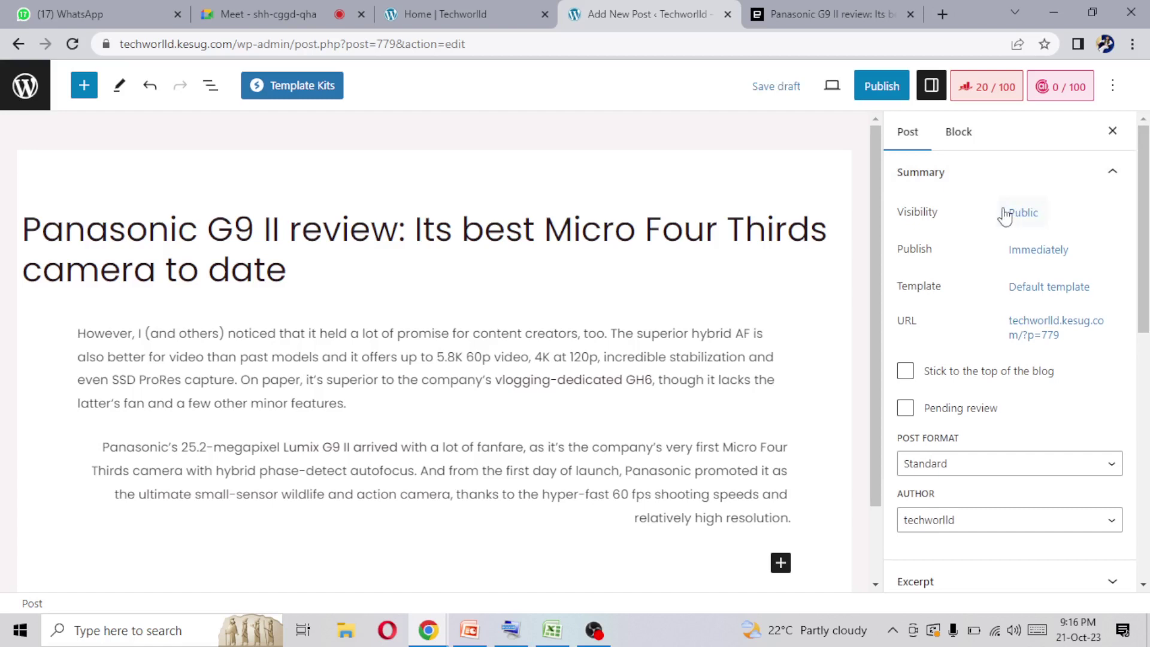
{"action": "left_click", "coordinate": [1024, 213]}
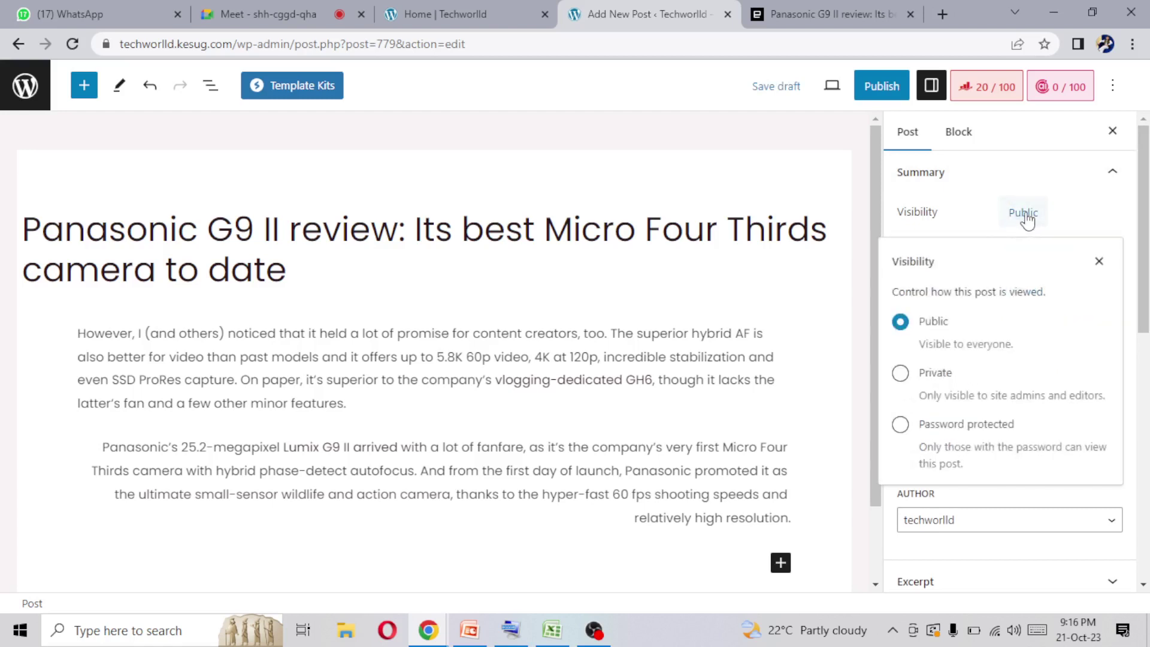
{"action": "left_click_drag", "start_coordinate": [953, 326], "coordinate": [915, 325]}
{"action": "left_click", "coordinate": [997, 326]}
{"action": "key", "text": "Escape"}
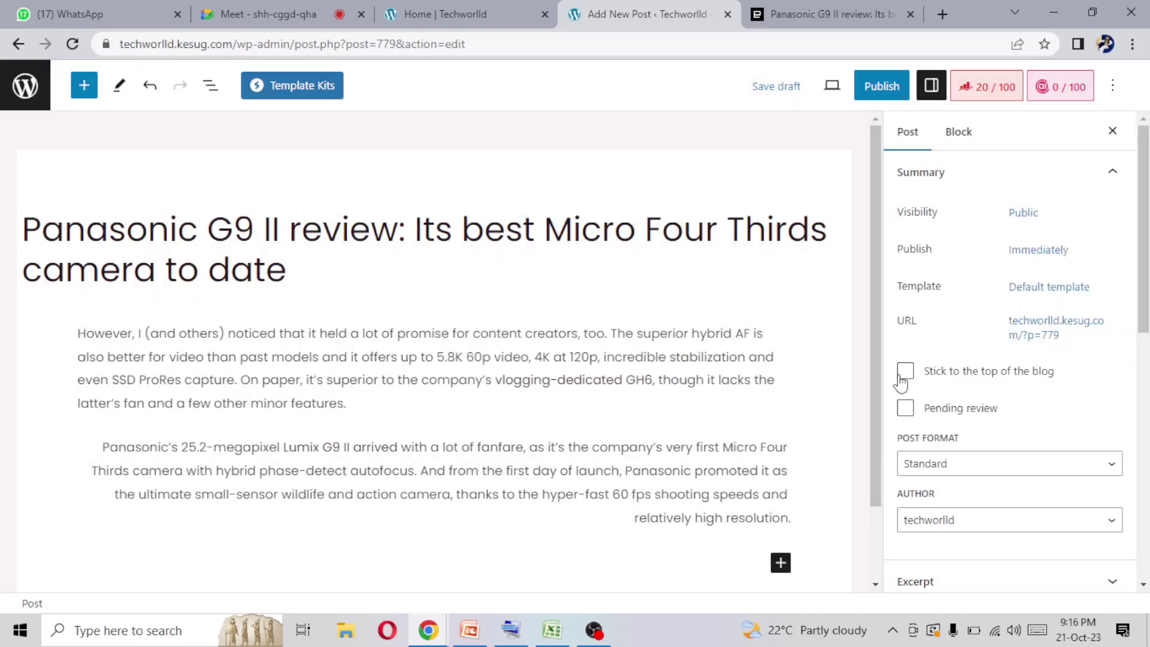
{"action": "left_click", "coordinate": [1034, 215]}
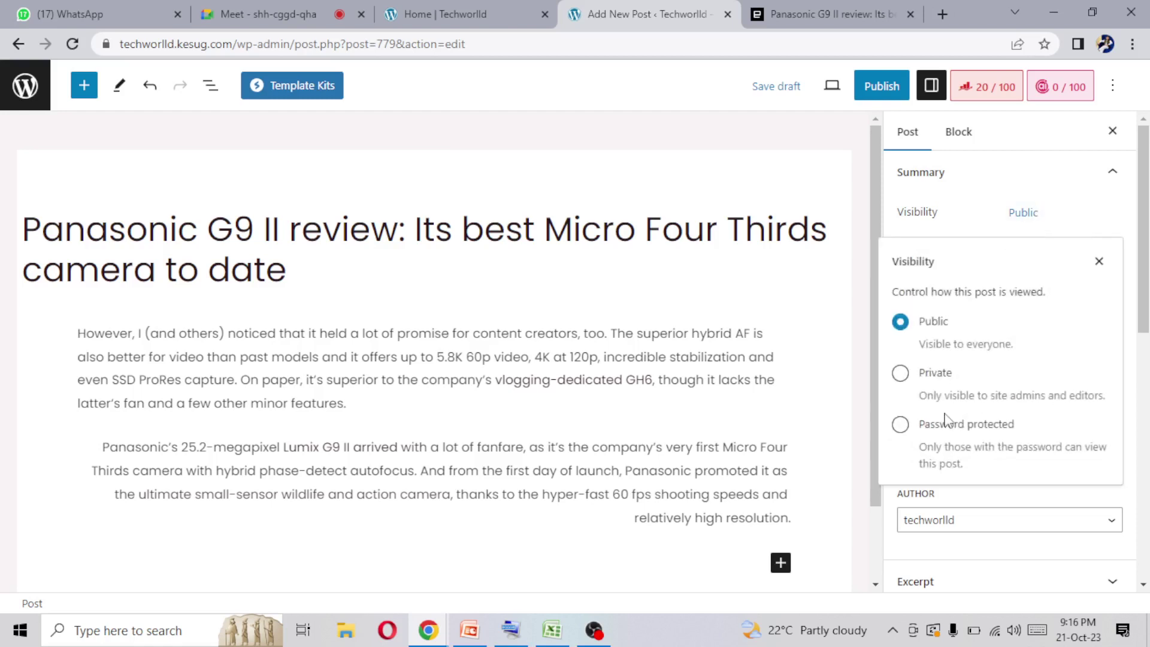
{"action": "left_click", "coordinate": [902, 429]}
{"action": "left_click", "coordinate": [978, 492]}
{"action": "left_click", "coordinate": [1099, 262]}
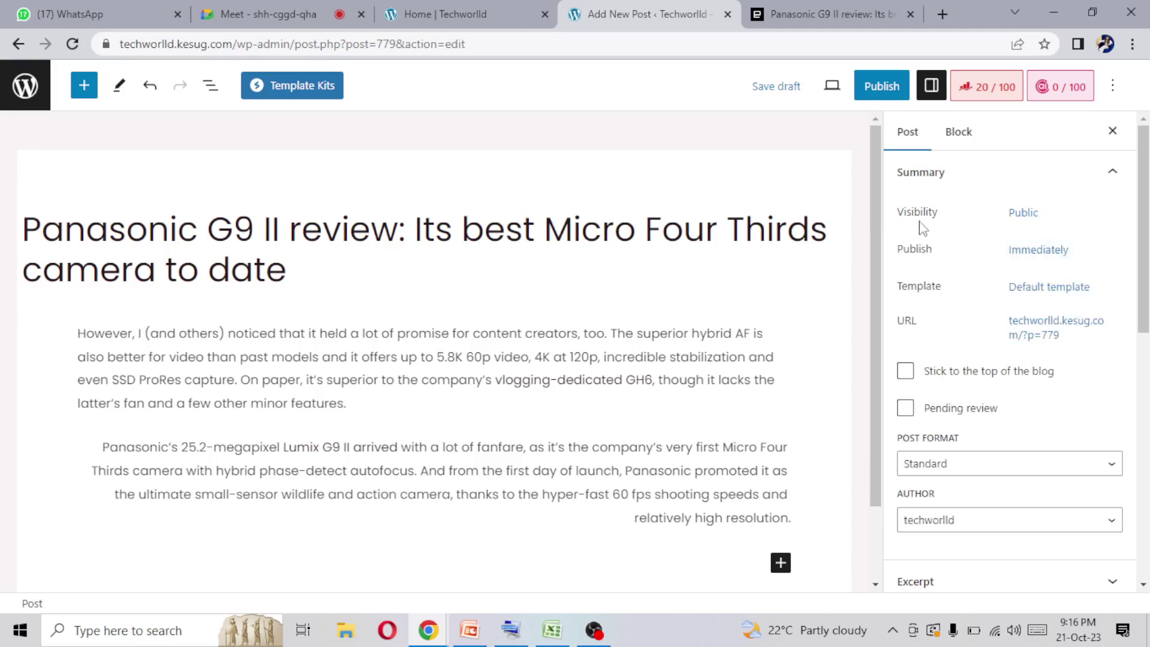
Look over the time and calendar settings for scheduling the post's publication
{"action": "left_click", "coordinate": [1027, 251]}
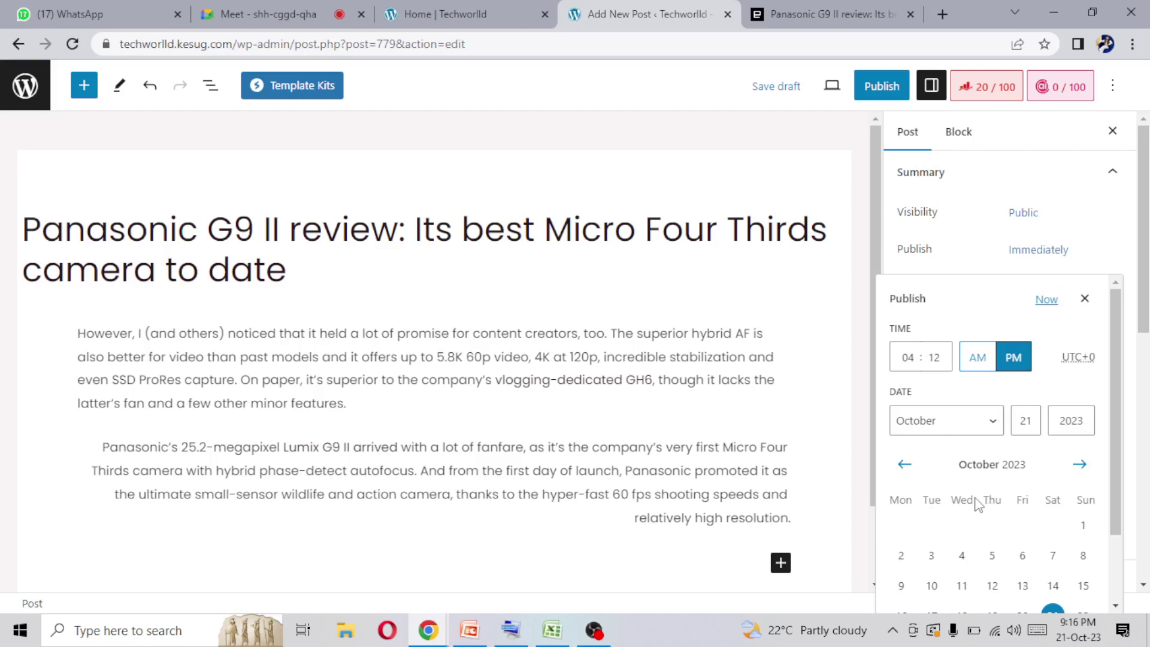
{"action": "scroll", "coordinate": [1113, 412], "scroll_direction": "down", "scroll_amount": 2}
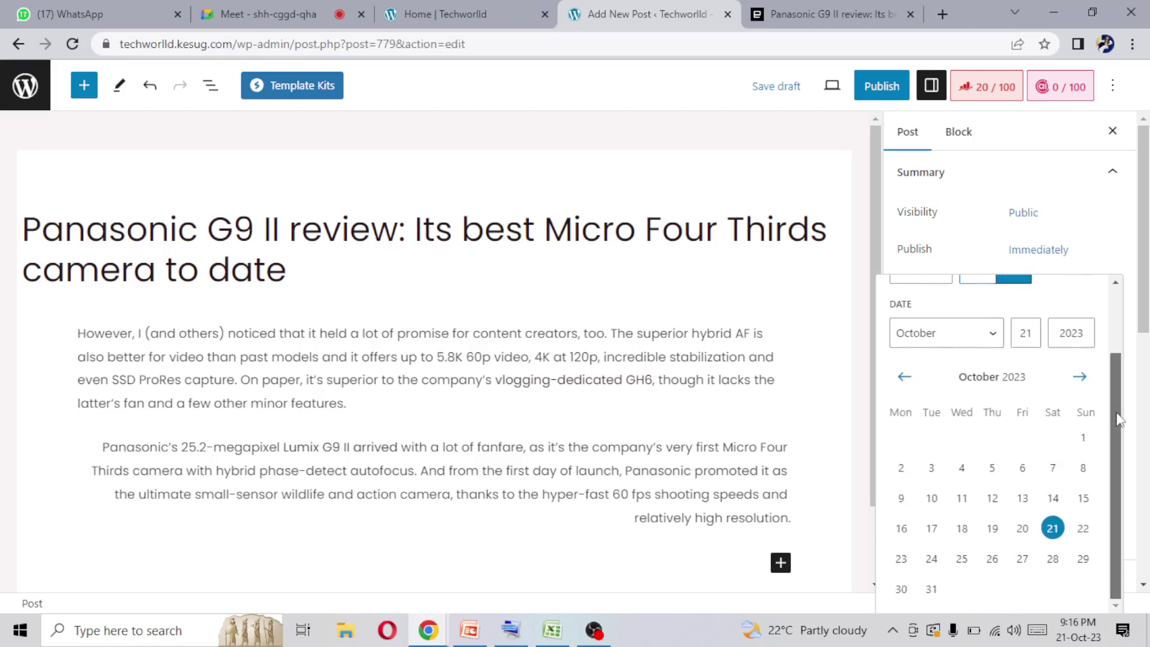
{"action": "scroll", "coordinate": [1115, 424], "scroll_direction": "up", "scroll_amount": 2}
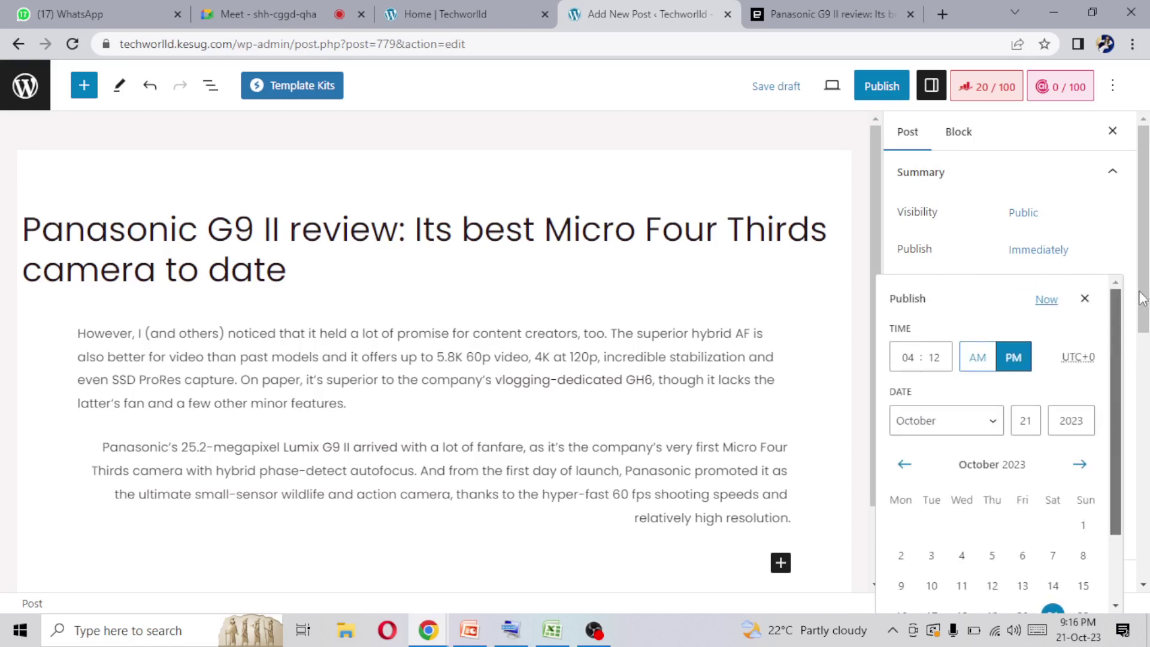
{"action": "left_click", "coordinate": [1087, 303]}
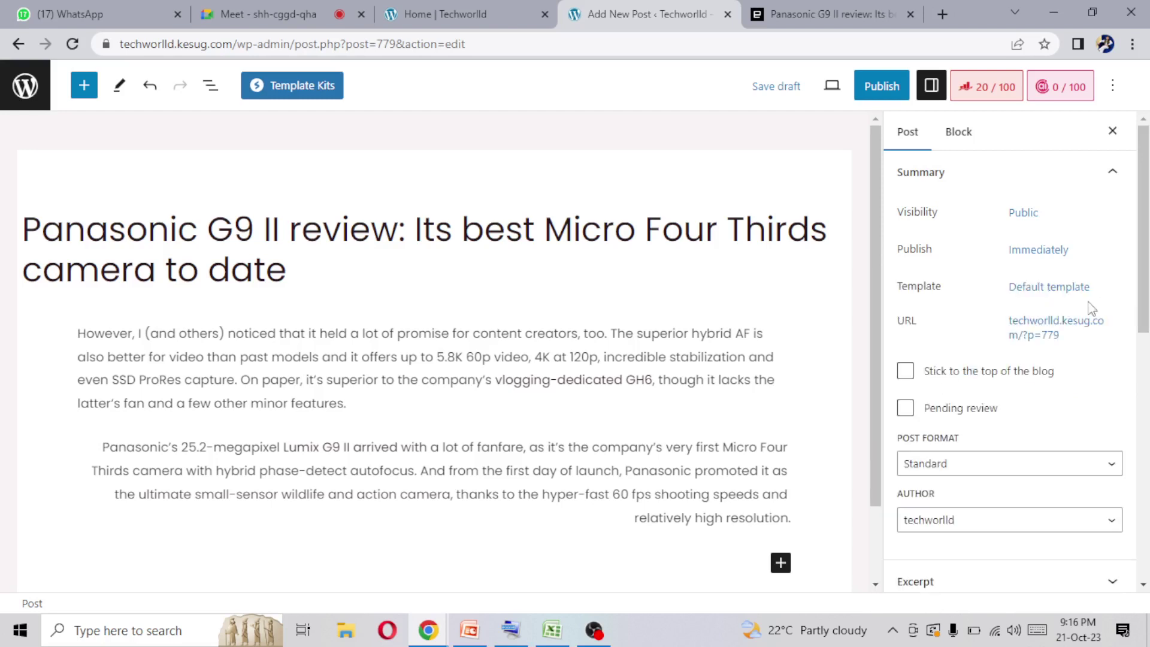
Examine the templates available for the post and leave the default template selected
{"action": "double_click", "coordinate": [903, 285]}
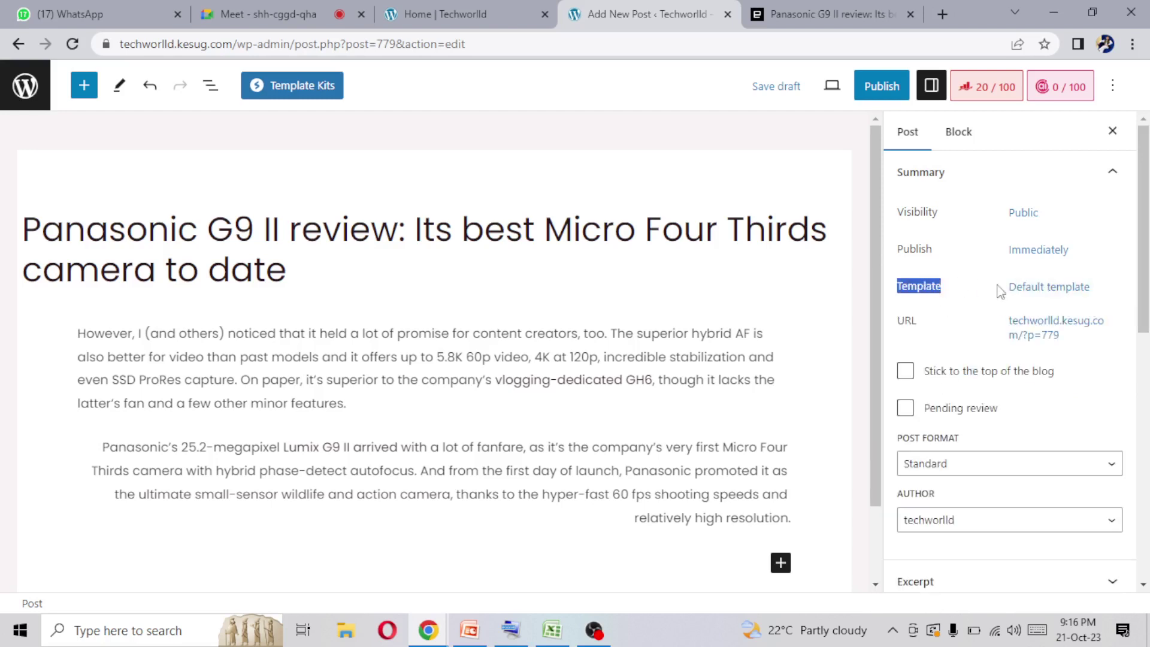
{"action": "left_click", "coordinate": [1045, 290]}
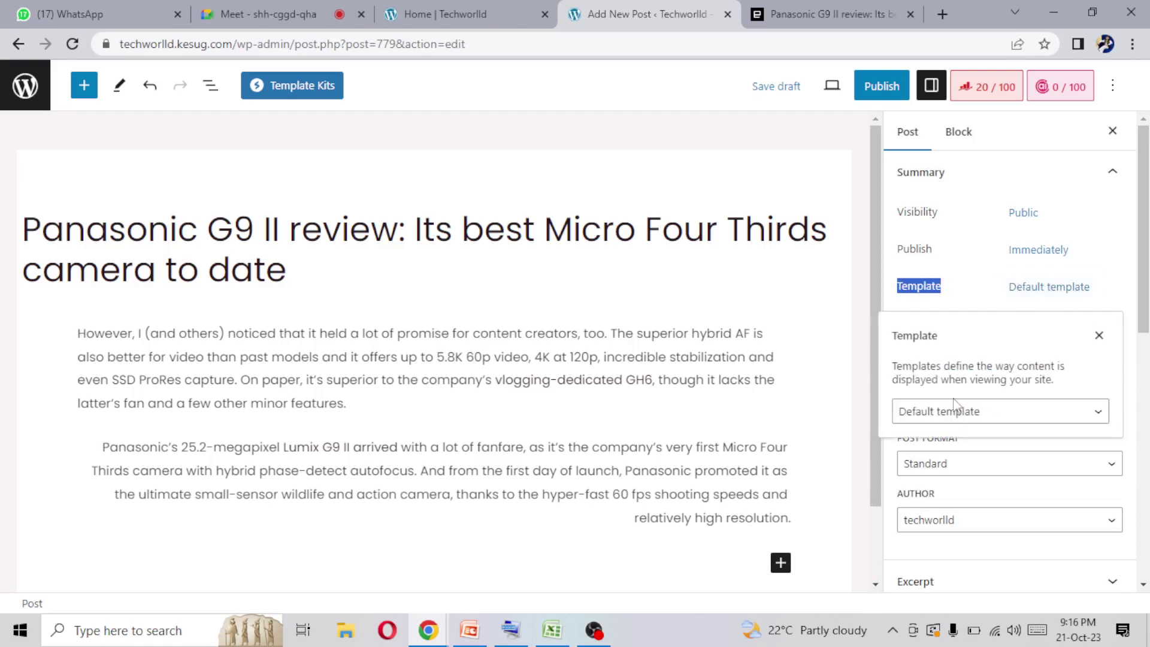
{"action": "left_click", "coordinate": [1012, 413]}
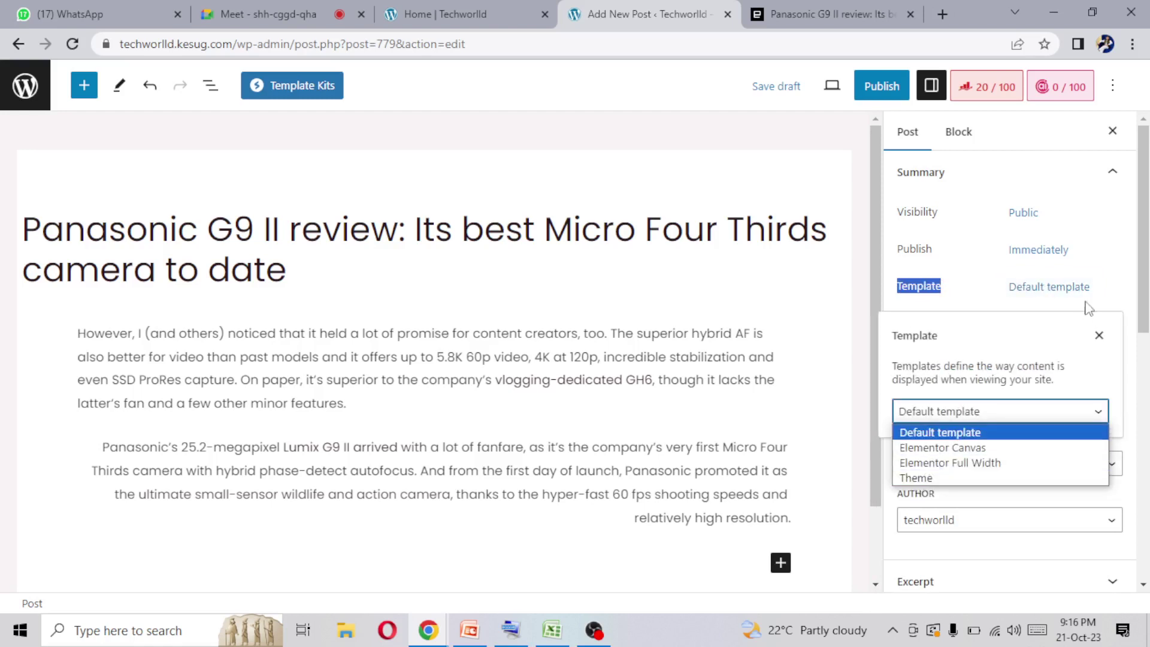
{"action": "left_click", "coordinate": [1113, 251]}
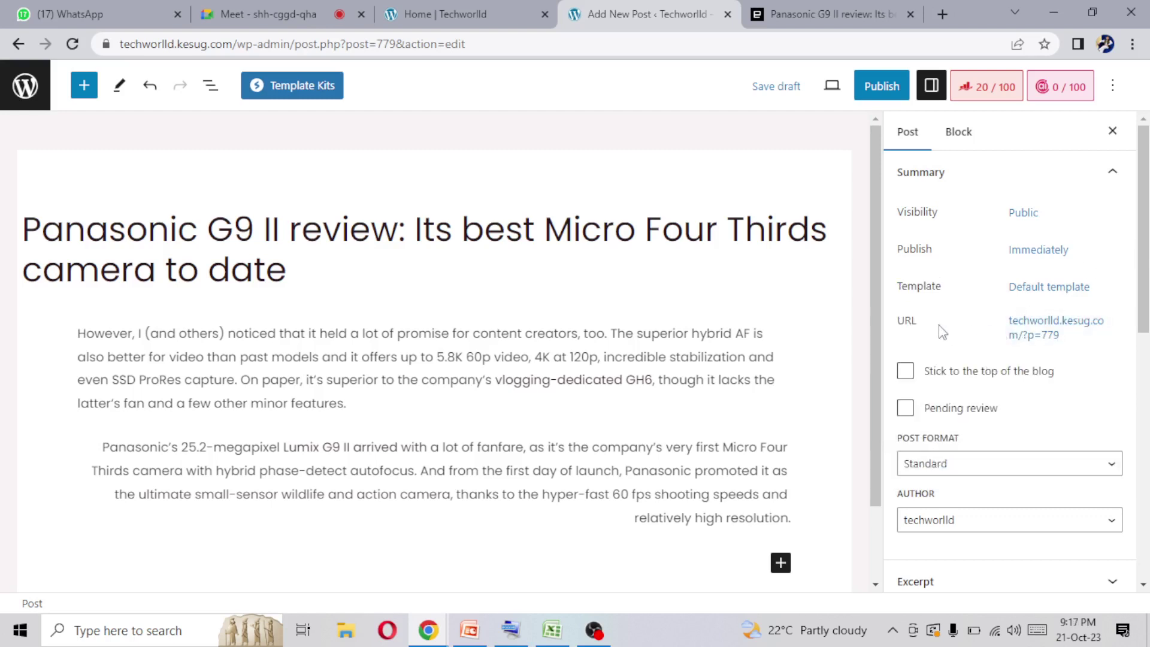
Open the post's URL from its summary settings to check it, and close the page it opens
{"action": "left_click", "coordinate": [1054, 327]}
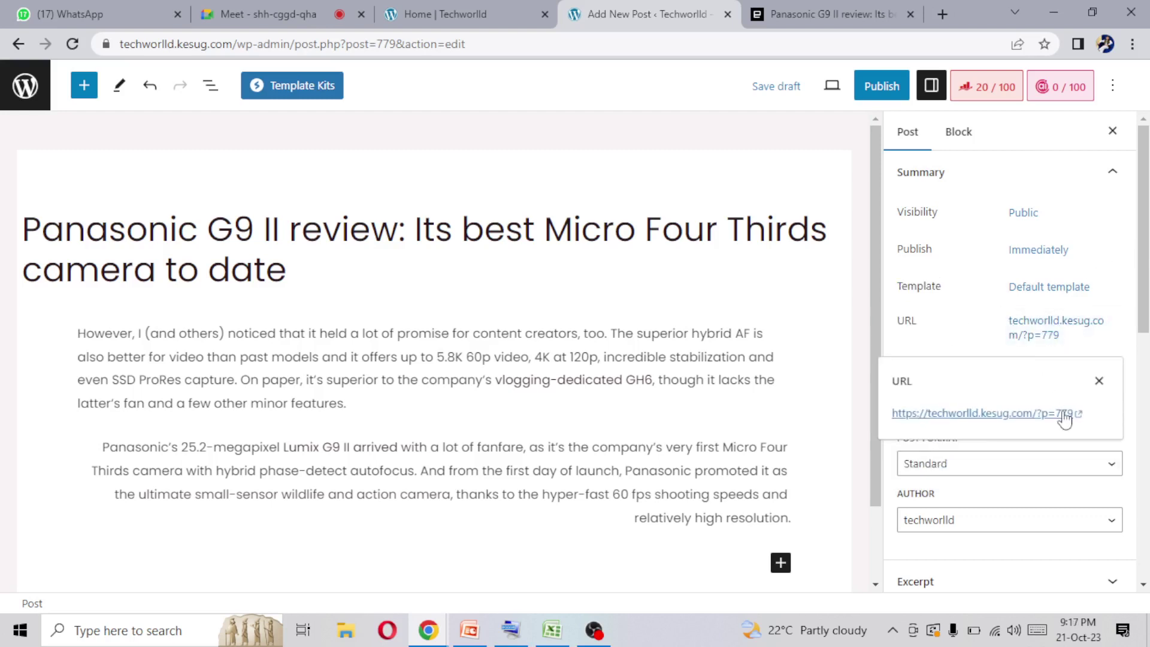
{"action": "left_click", "coordinate": [1031, 414]}
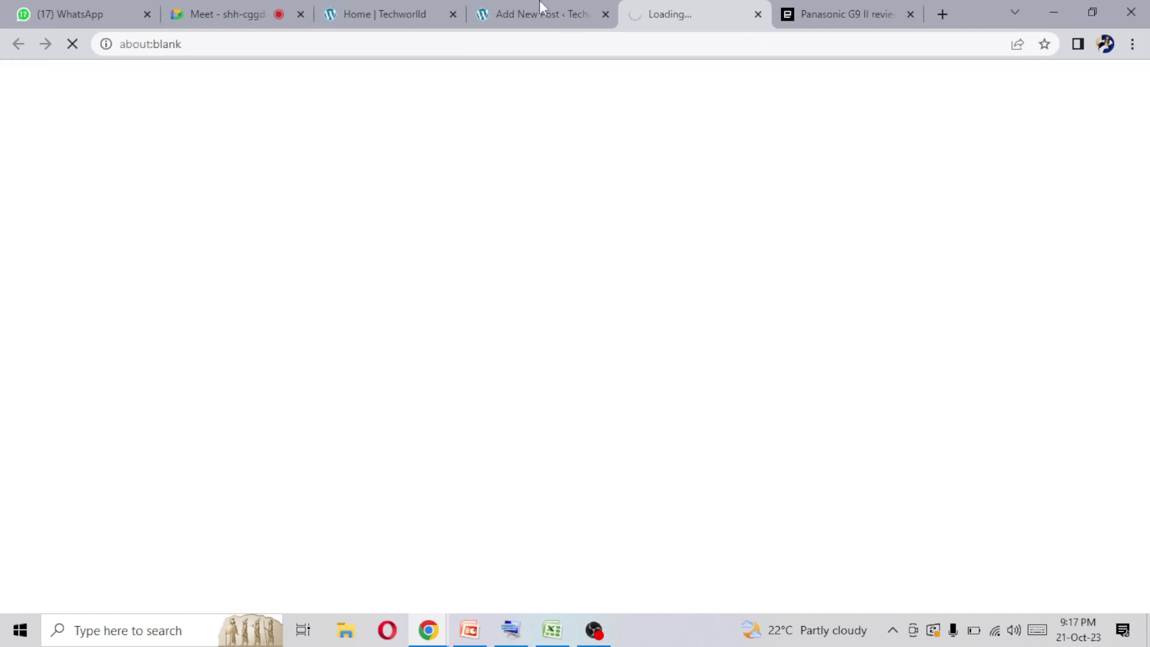
{"action": "left_click", "coordinate": [523, 8]}
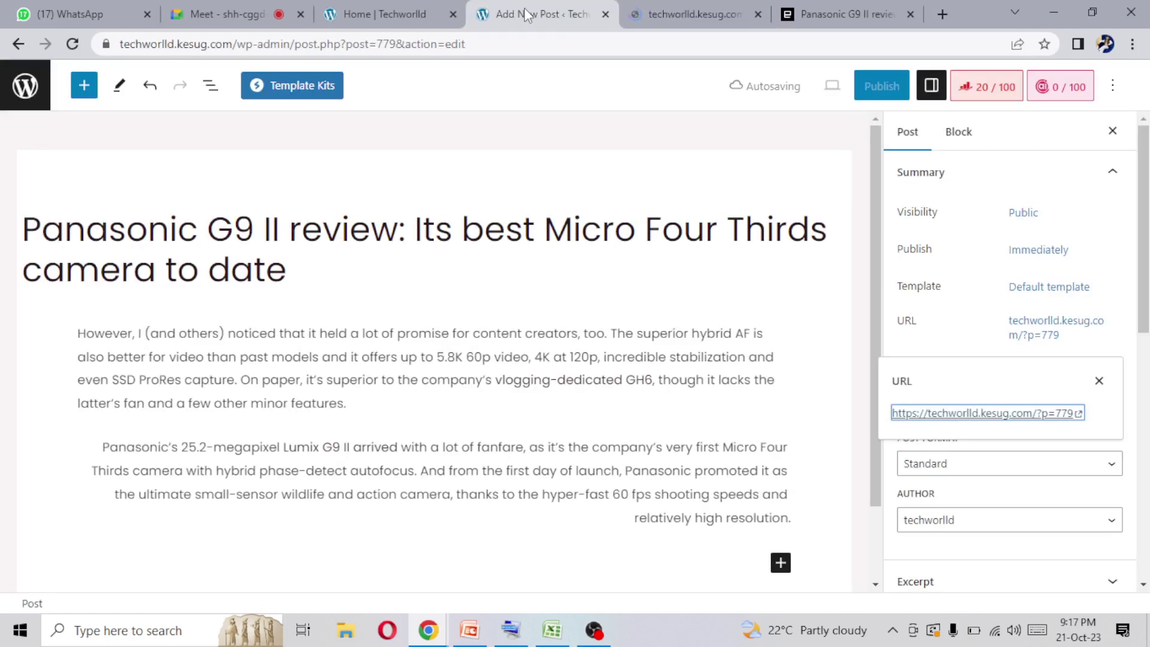
{"action": "left_click", "coordinate": [757, 13]}
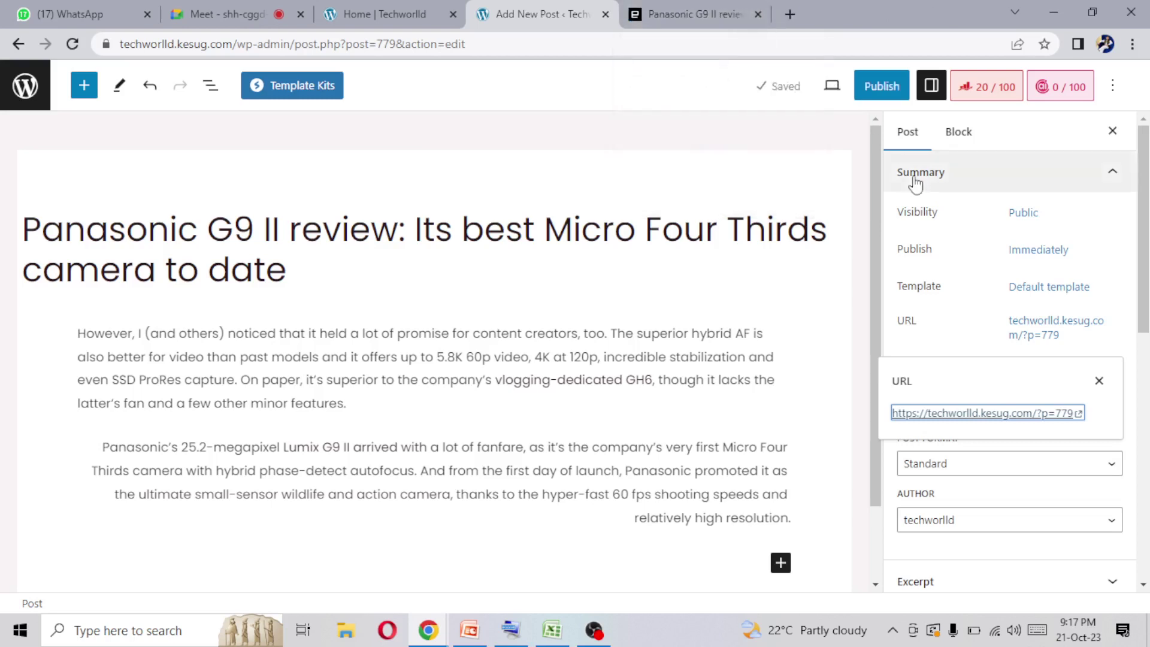
{"action": "left_click", "coordinate": [1099, 382]}
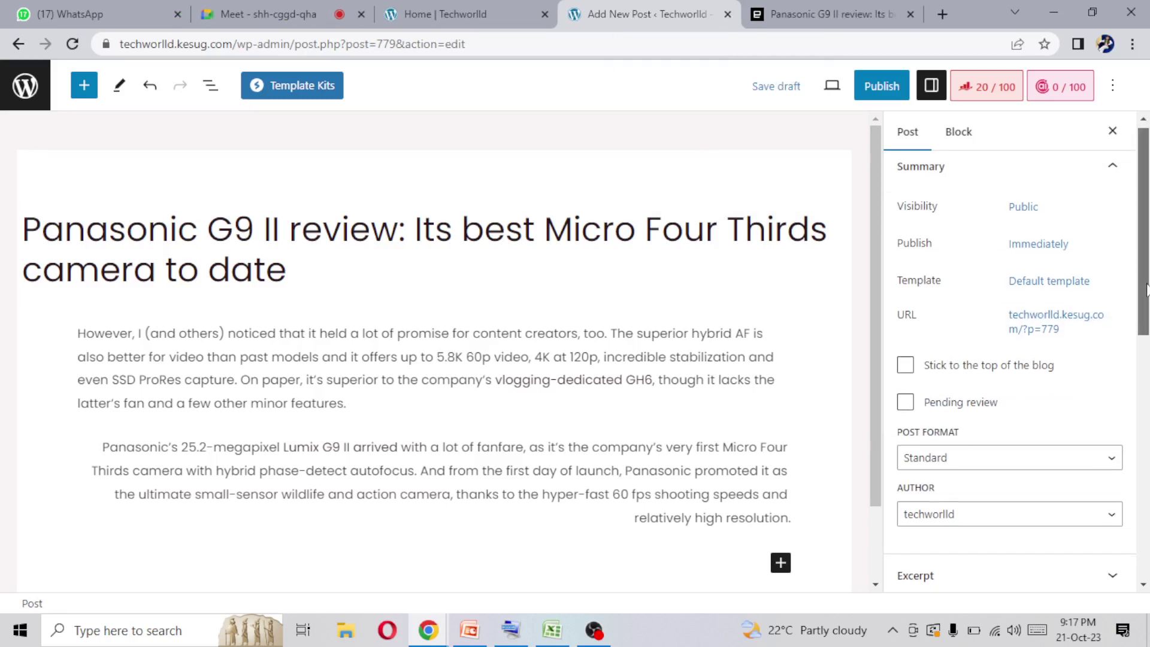
Try the option that sticks the post to the top of the blog, and clear it again
{"action": "scroll", "coordinate": [1146, 326], "scroll_direction": "down", "scroll_amount": 2}
{"action": "scroll", "coordinate": [1146, 326], "scroll_direction": "down", "scroll_amount": 2}
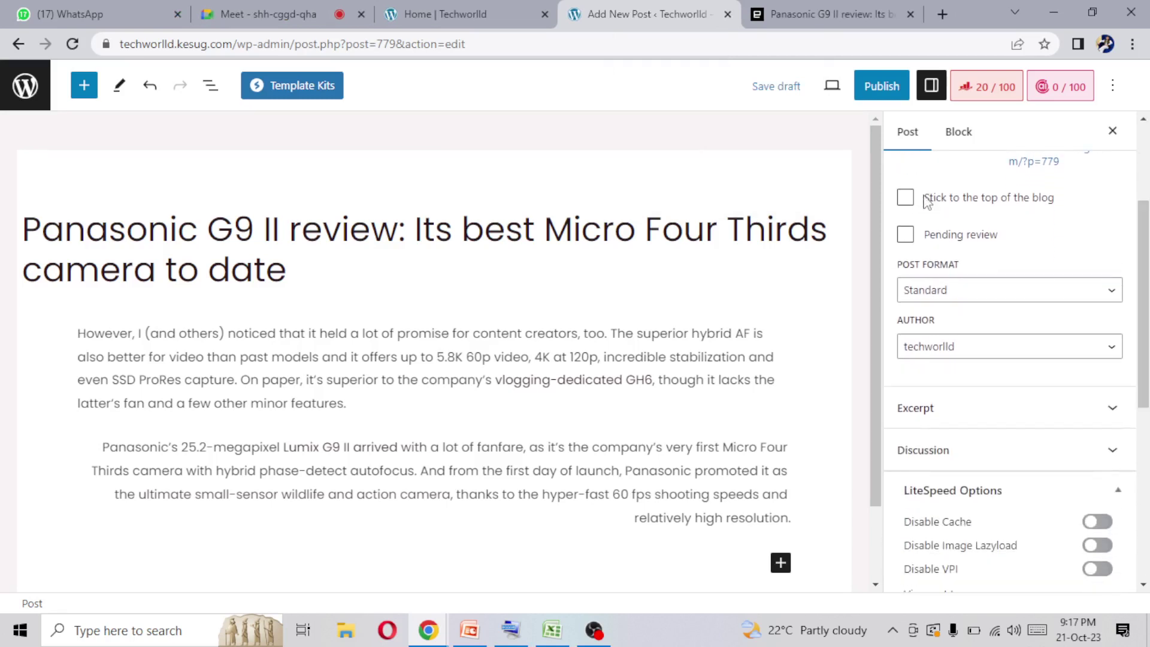
{"action": "left_click", "coordinate": [909, 200]}
{"action": "left_click_drag", "start_coordinate": [1058, 198], "coordinate": [928, 205]}
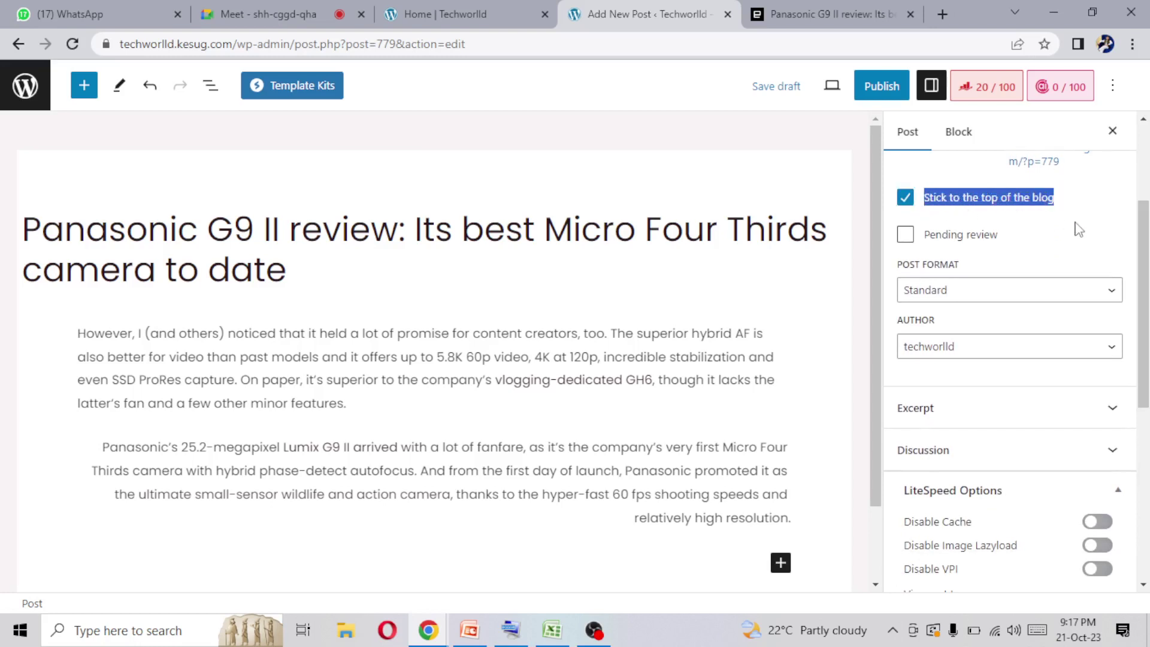
{"action": "left_click", "coordinate": [1078, 225]}
{"action": "left_click", "coordinate": [906, 199]}
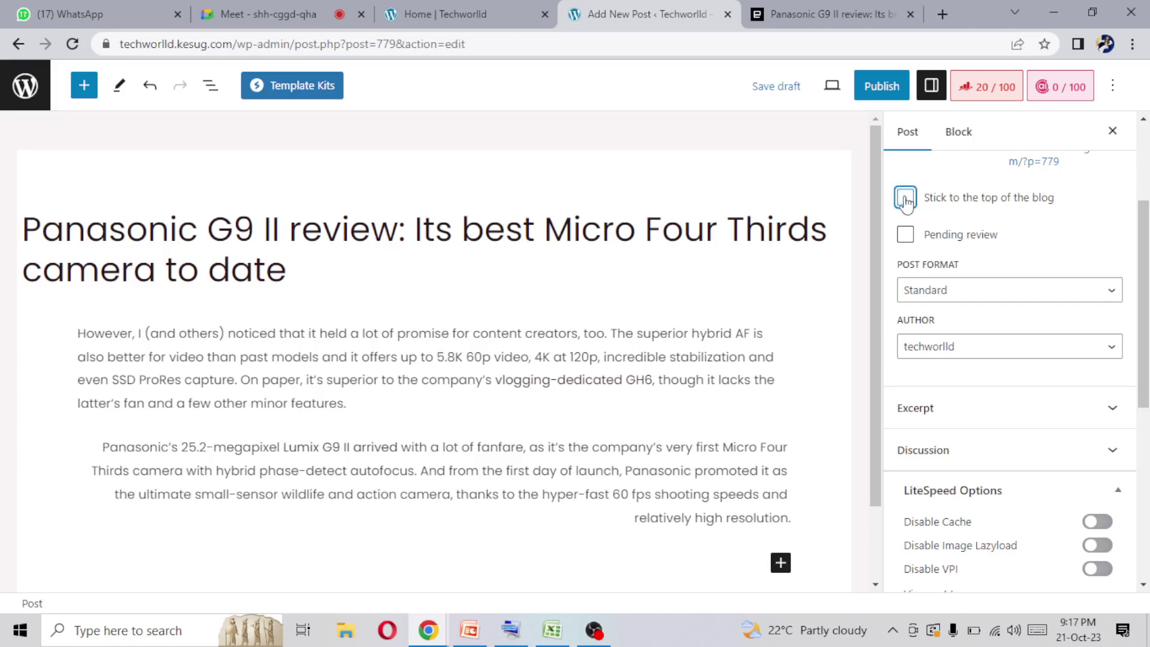
Check which authors can be assigned to the post
{"action": "left_click_drag", "start_coordinate": [1136, 284], "coordinate": [1147, 328]}
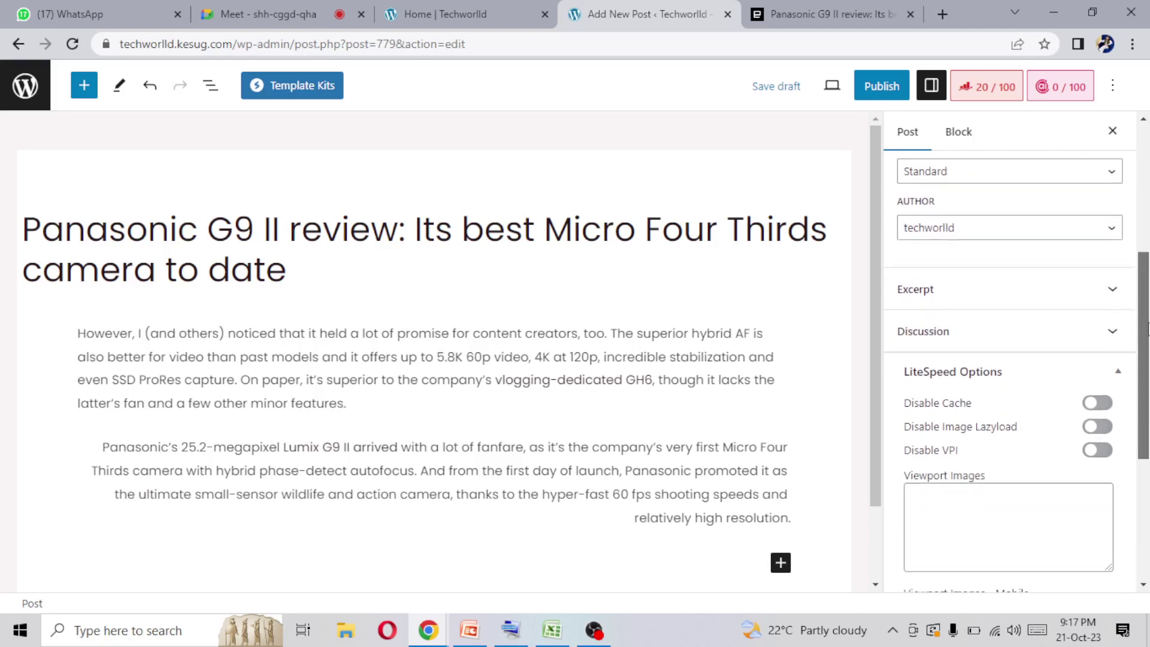
{"action": "left_click", "coordinate": [1111, 234]}
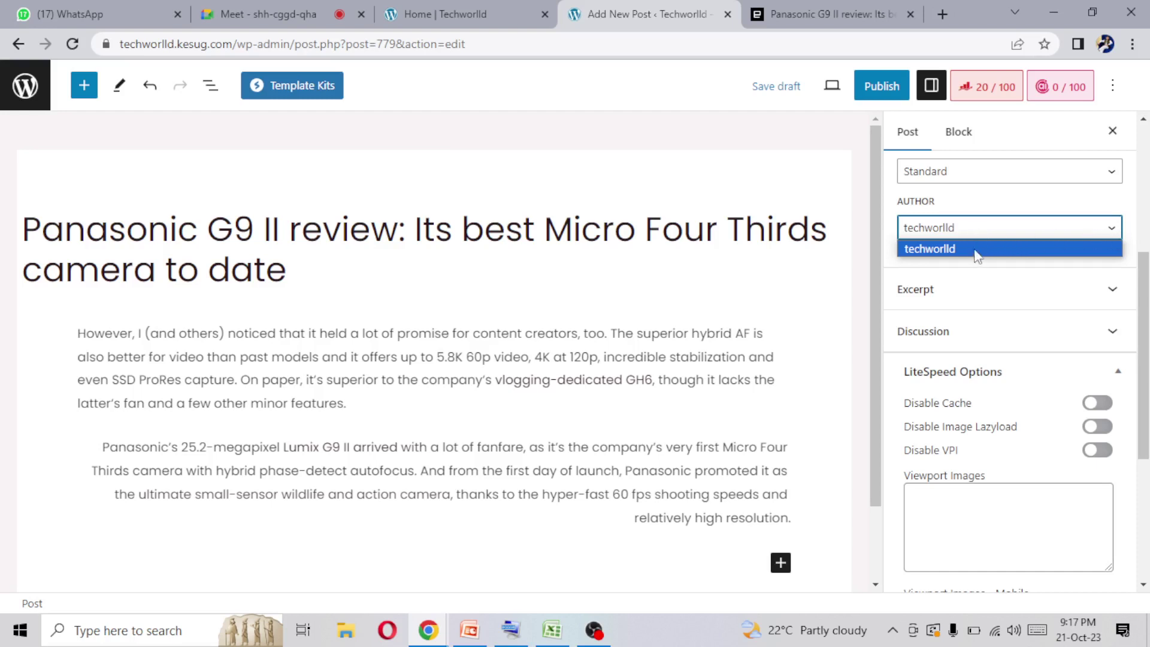
{"action": "left_click", "coordinate": [1132, 224]}
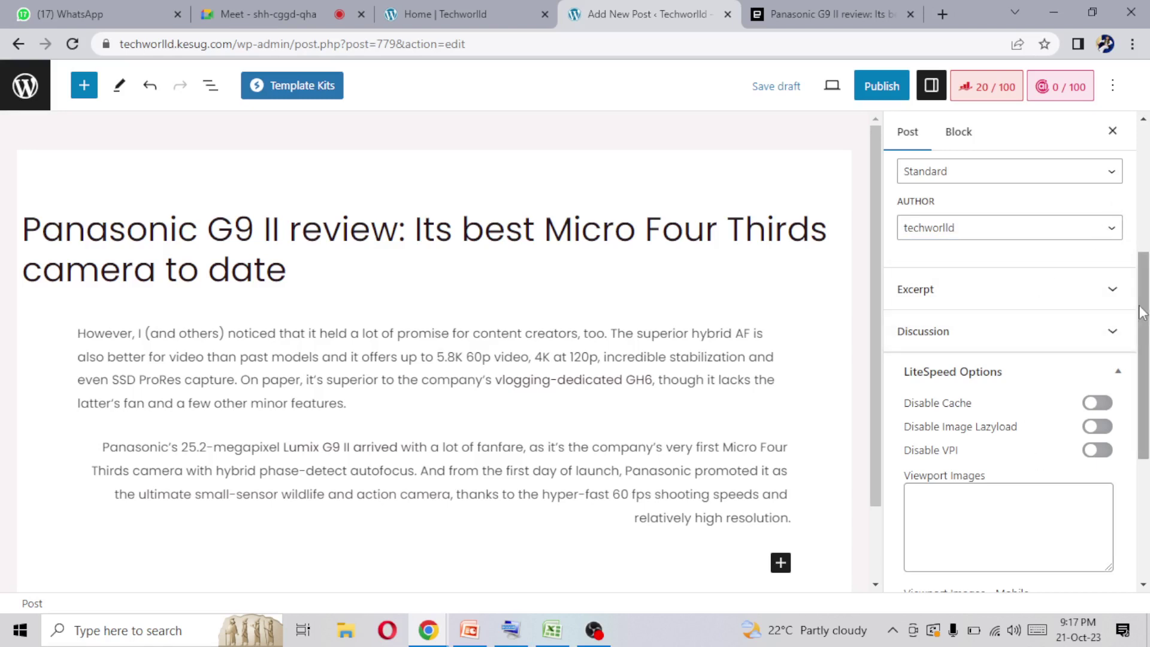
Copy the start of the "However, I (and others)" paragraph, through "5.8K 60p video,", into the post's excerpt
{"action": "left_click", "coordinate": [1113, 295]}
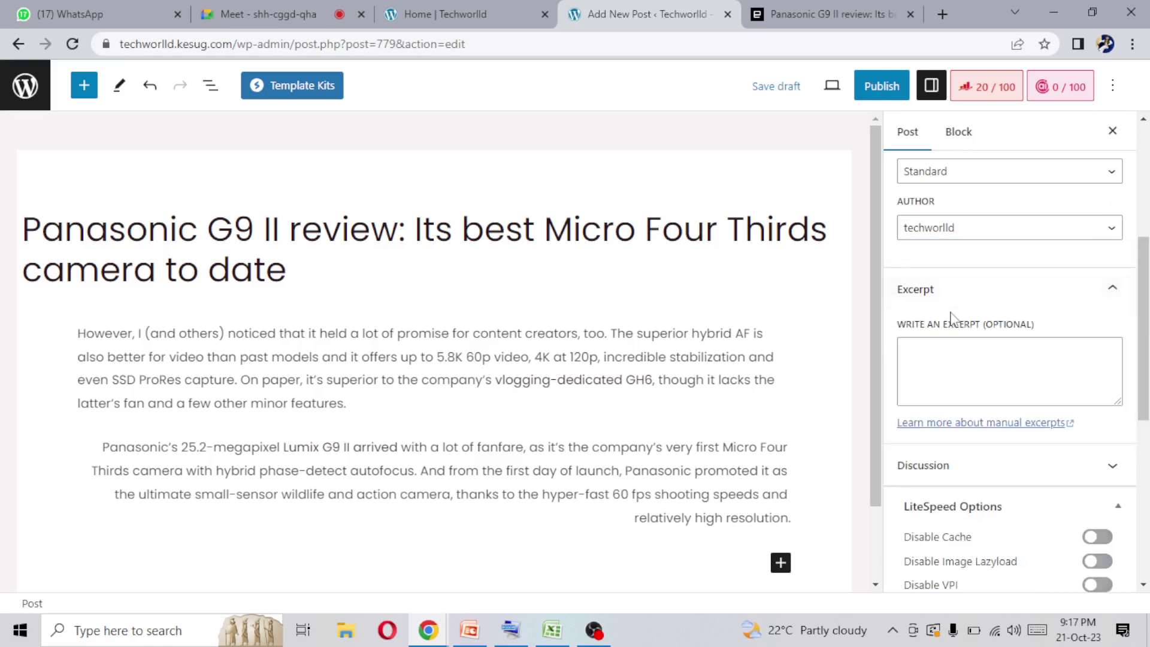
{"action": "left_click", "coordinate": [932, 371]}
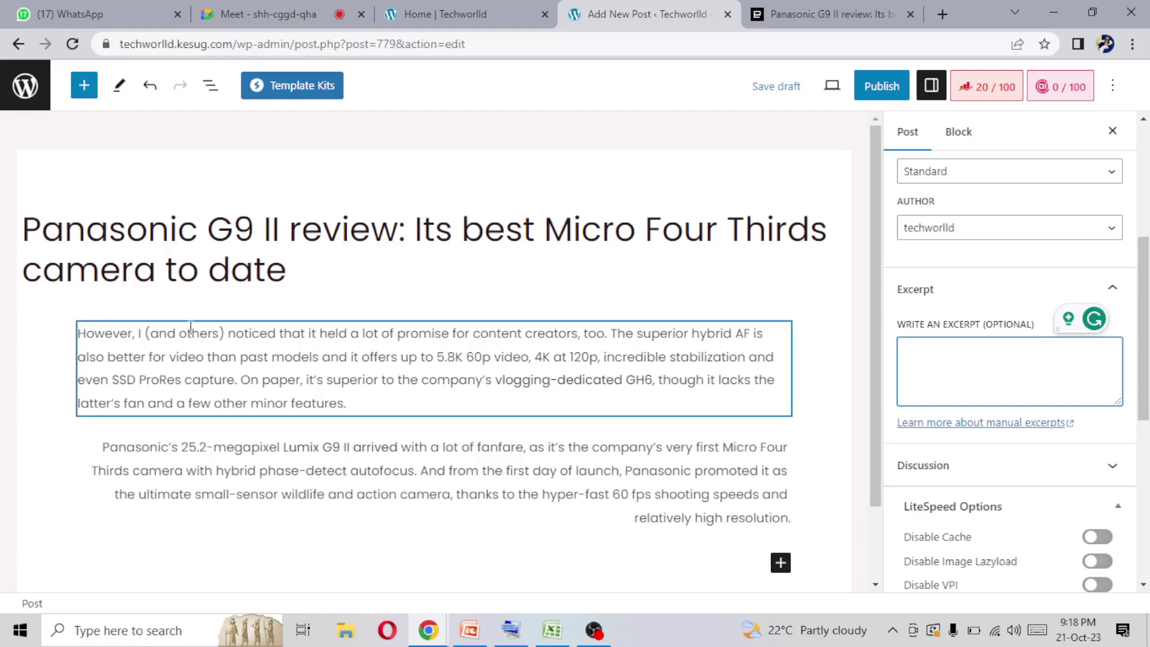
{"action": "left_click", "coordinate": [81, 334]}
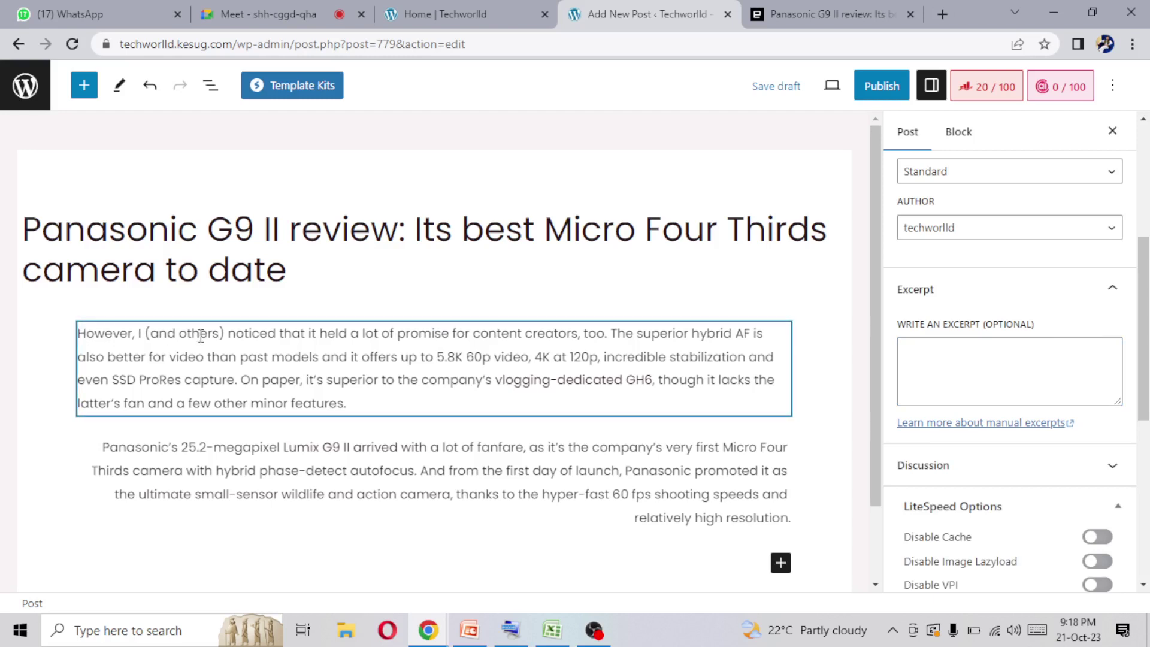
{"action": "left_click_drag", "start_coordinate": [250, 334], "coordinate": [532, 357]}
{"action": "left_click", "coordinate": [86, 337]}
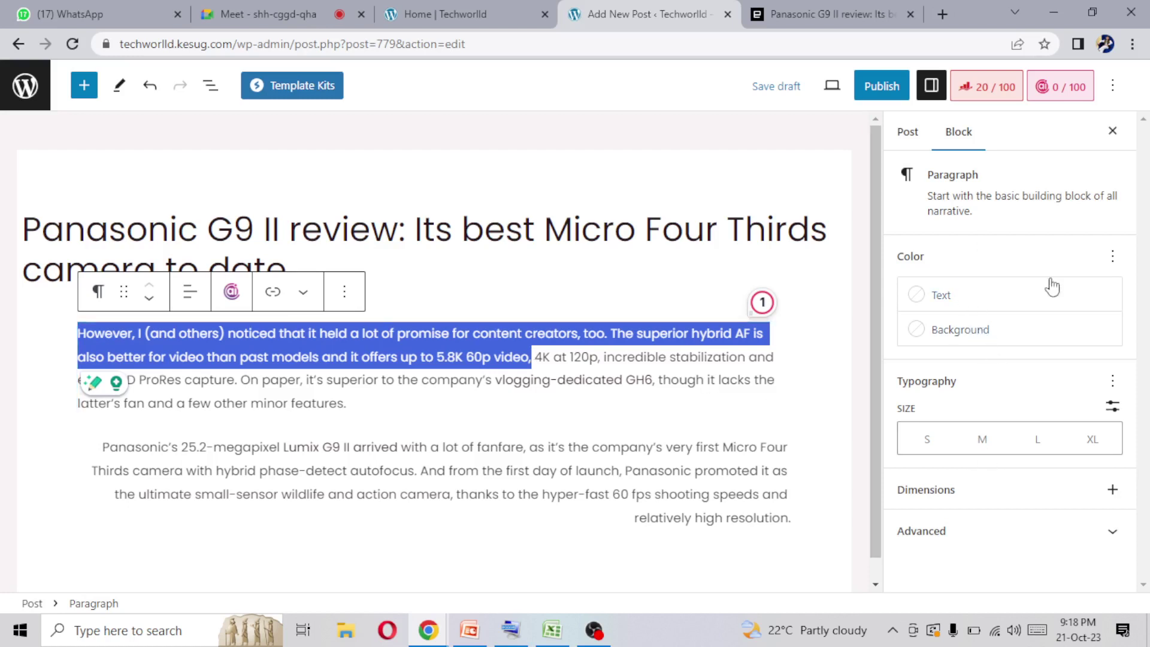
{"action": "left_click", "coordinate": [907, 133]}
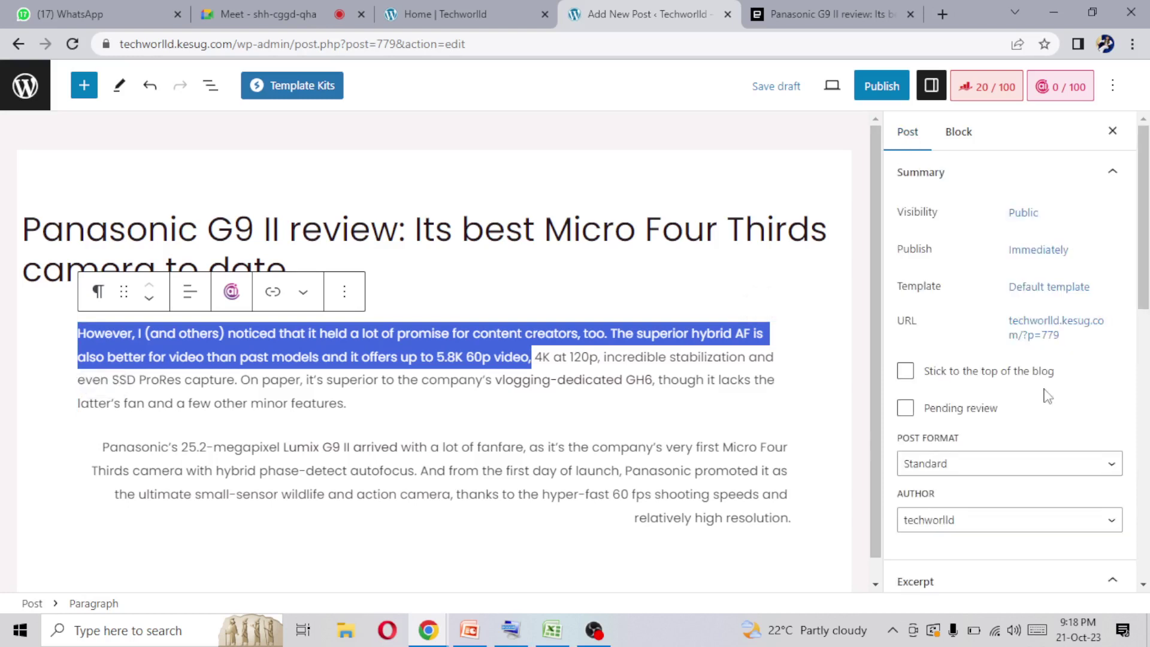
{"action": "scroll", "coordinate": [1009, 359], "scroll_direction": "down", "scroll_amount": 3}
{"action": "mouse_move", "coordinate": [1145, 327]}
{"action": "left_mouse_down"}
{"action": "mouse_move", "coordinate": [1145, 399]}
{"action": "mouse_move", "coordinate": [1146, 335]}
{"action": "left_mouse_up"}
{"action": "left_click", "coordinate": [926, 437]}
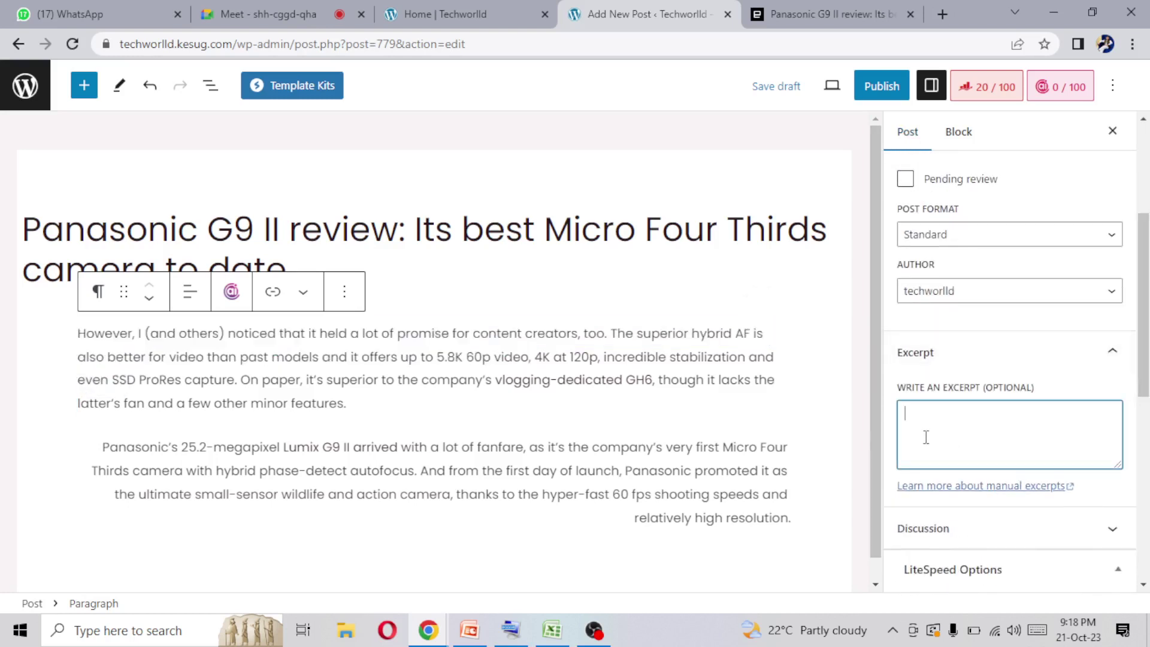
{"action": "type", "text": "However, I (and others) noticed that it held a lot of promise for content creators, too. The superior hybrid AF is also better for video than past models and it offers up to 5.8K 60p video, 4K at 120p, incredible stabilization and even SSD ProRes capture. On paper, it’s superior to the company’s vlogging-dedicated GH6, though it lacks the latter’s fan and a few other minor features."}
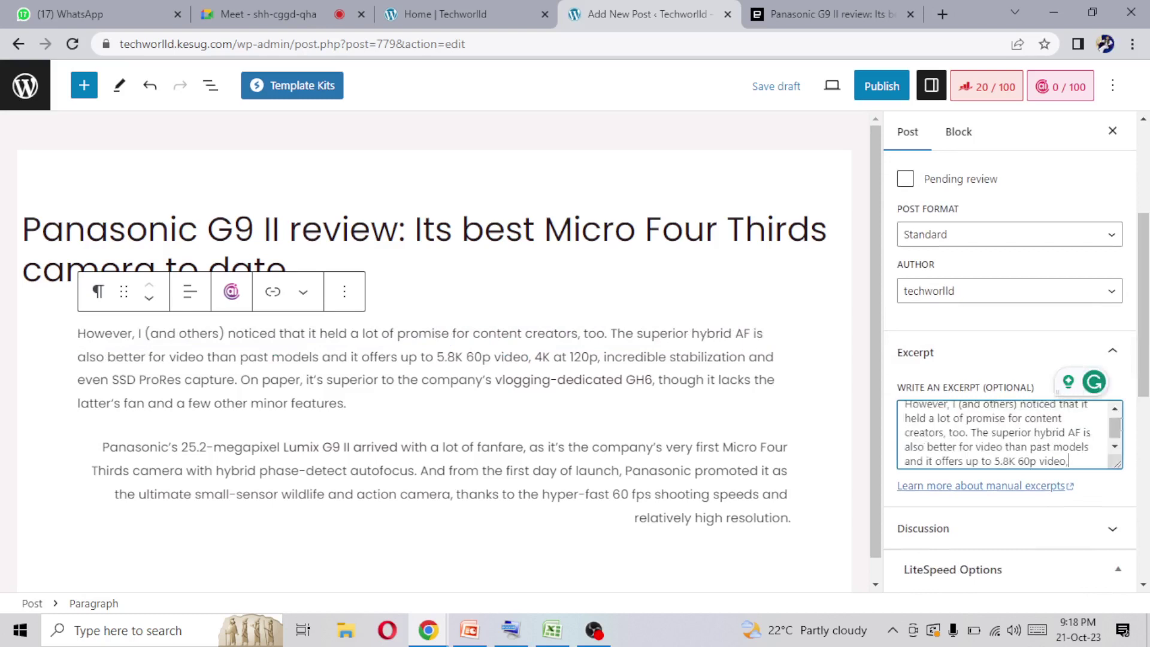
{"action": "left_click", "coordinate": [1105, 359]}
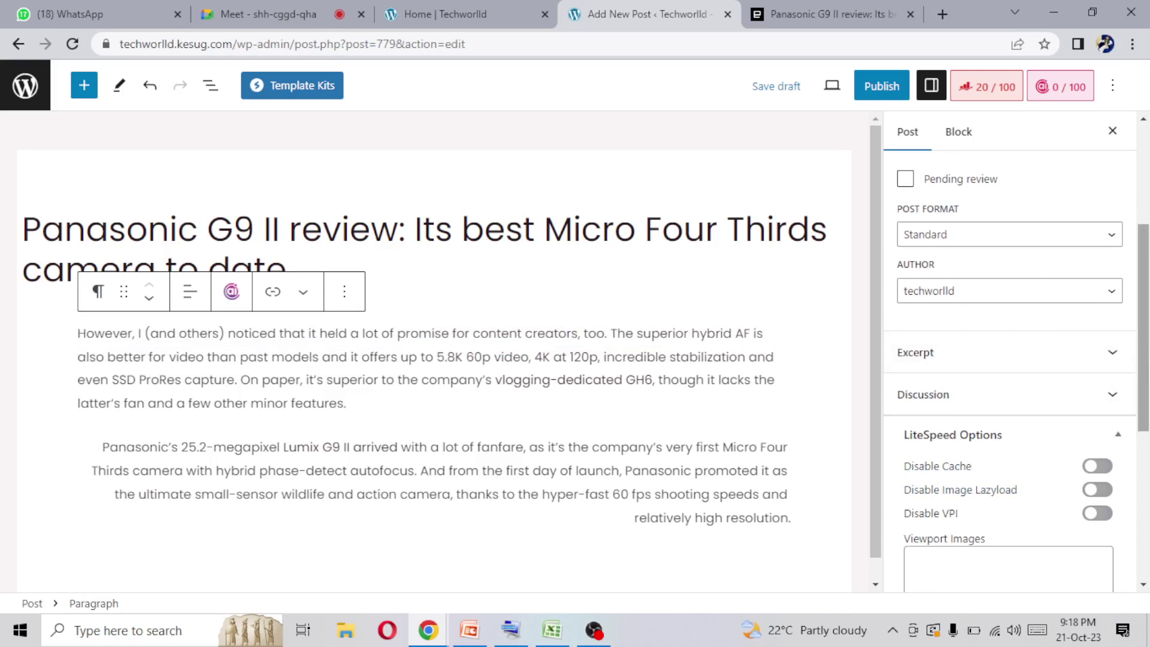
Disable comments on the post in its discussion settings
{"action": "scroll", "coordinate": [1012, 347], "scroll_direction": "down", "scroll_amount": 2}
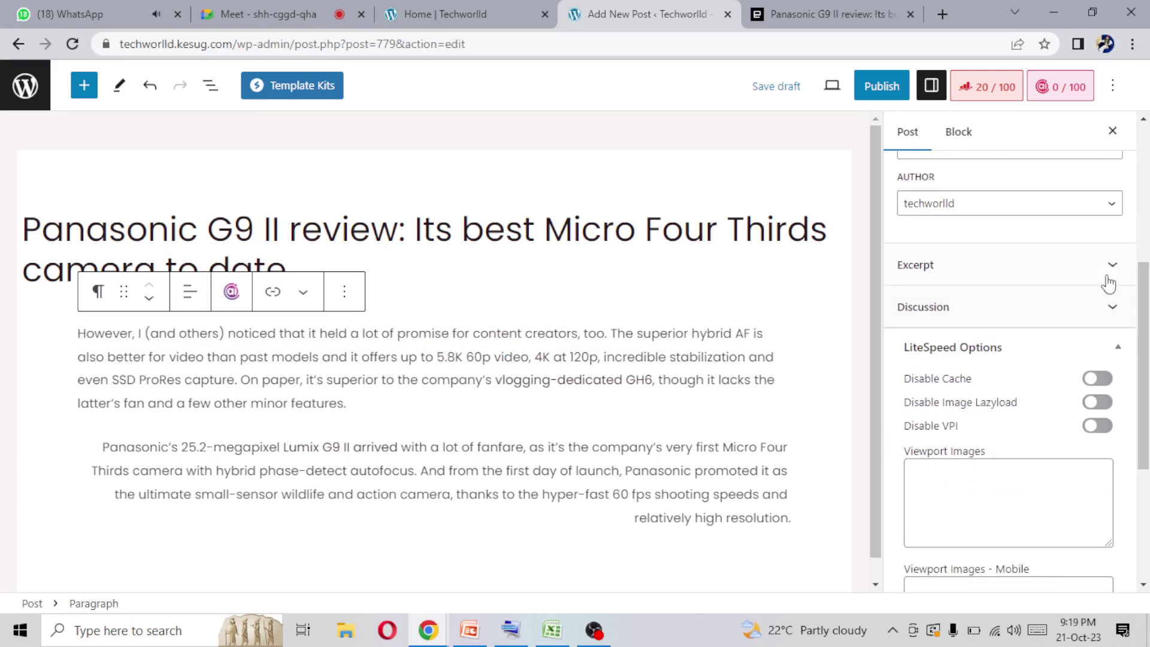
{"action": "left_click", "coordinate": [1113, 311]}
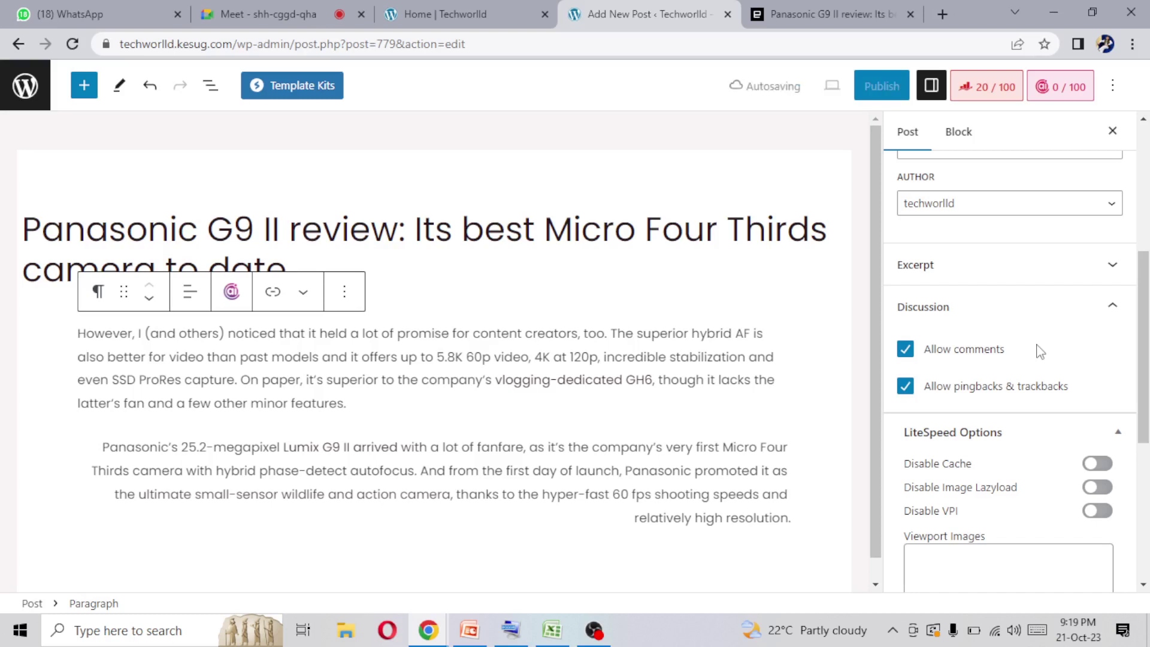
{"action": "left_click", "coordinate": [906, 350]}
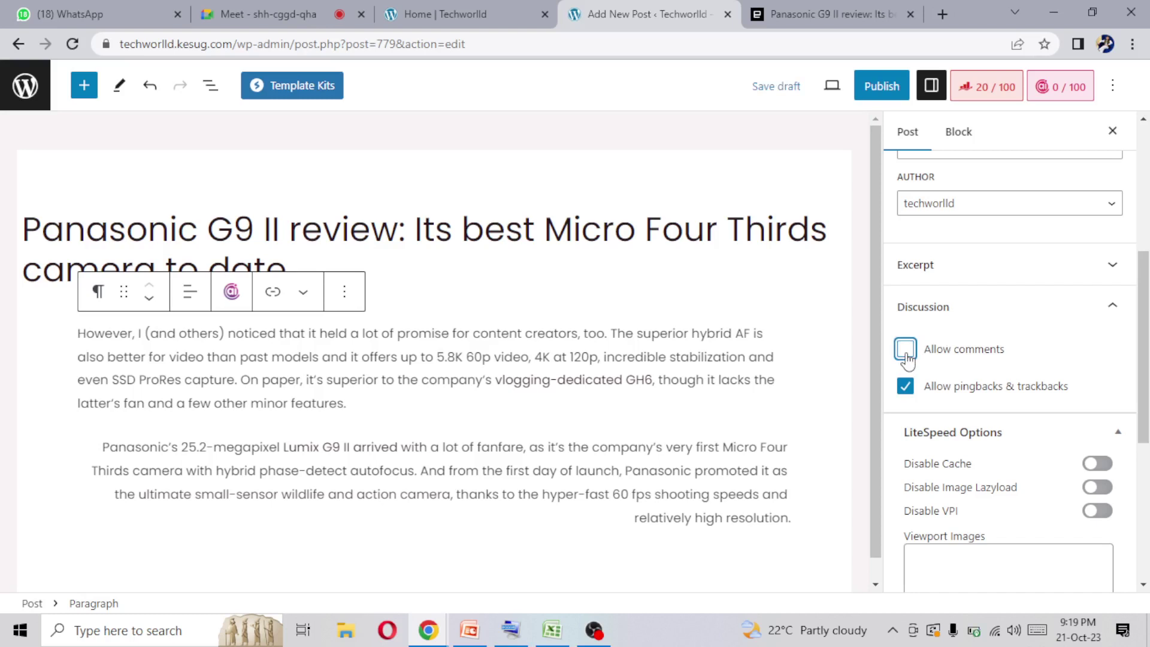
Allow comments on the post again and collapse its discussion settings
{"action": "left_click", "coordinate": [906, 355]}
{"action": "left_click", "coordinate": [1113, 306]}
Look through the post's LiteSpeed options and link suggestions, and collapse the link suggestions
{"action": "scroll", "coordinate": [1147, 289], "scroll_direction": "down", "scroll_amount": 2}
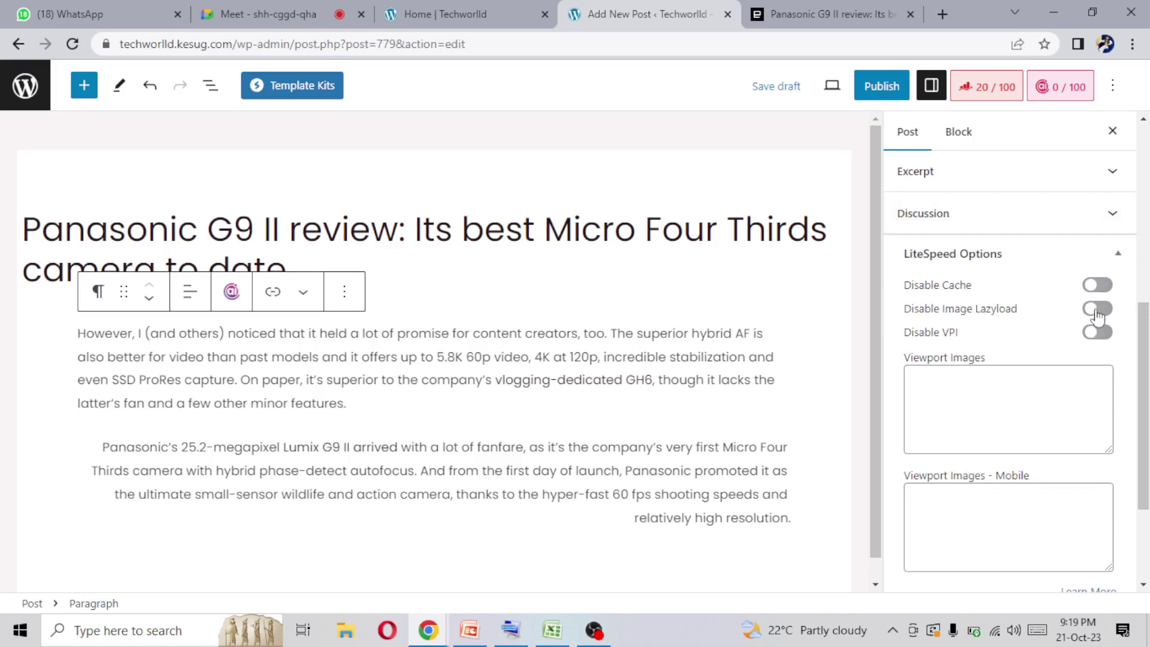
{"action": "left_click_drag", "start_coordinate": [1146, 314], "coordinate": [1148, 326]}
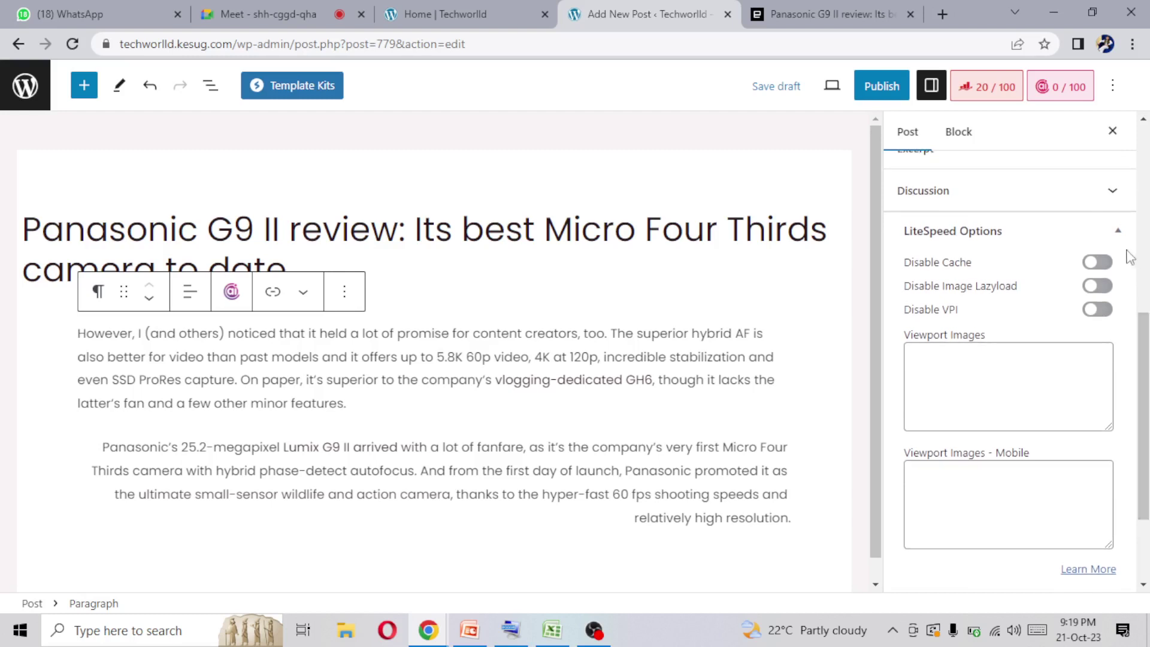
{"action": "left_click_drag", "start_coordinate": [1145, 333], "coordinate": [1145, 416]}
{"action": "left_click", "coordinate": [984, 252]}
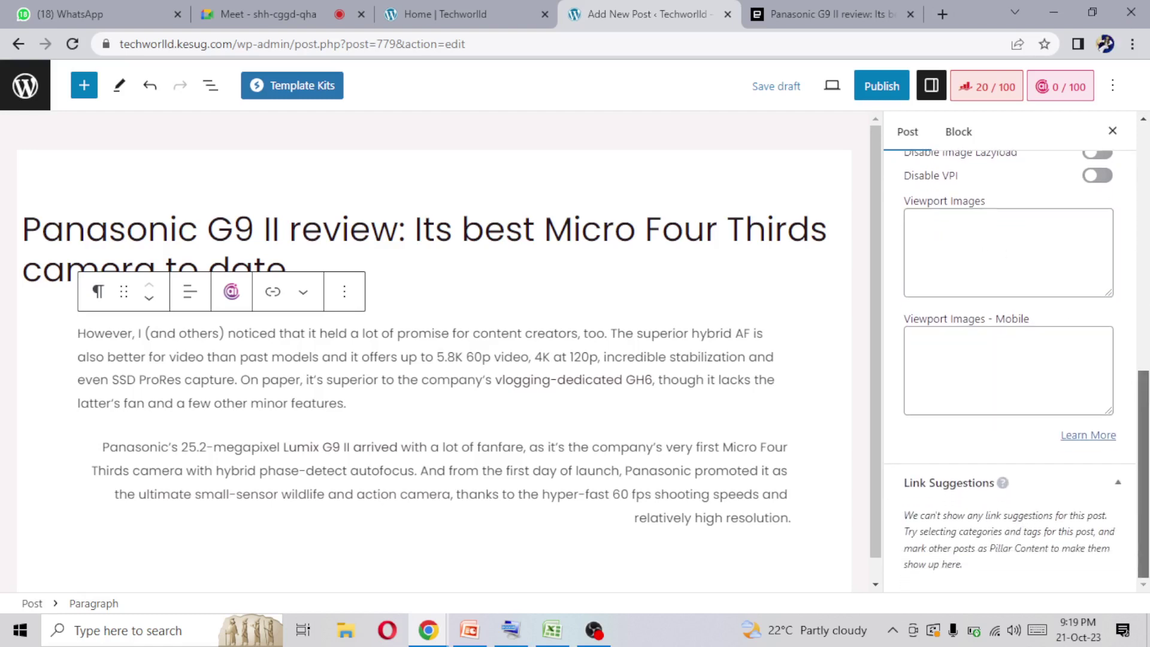
{"action": "left_click", "coordinate": [1118, 482]}
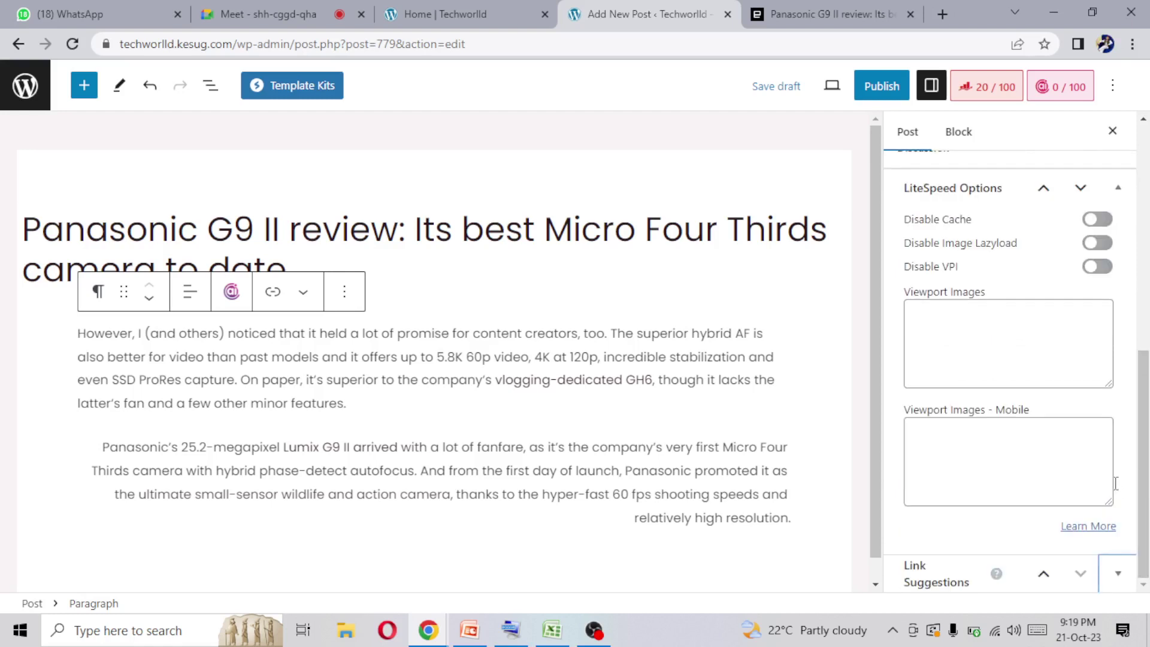
{"action": "left_click_drag", "start_coordinate": [1145, 451], "coordinate": [1148, 280]}
Review the paragraph block's settings and the post's pre-publish checks without publishing
{"action": "left_click_drag", "start_coordinate": [871, 329], "coordinate": [869, 352]}
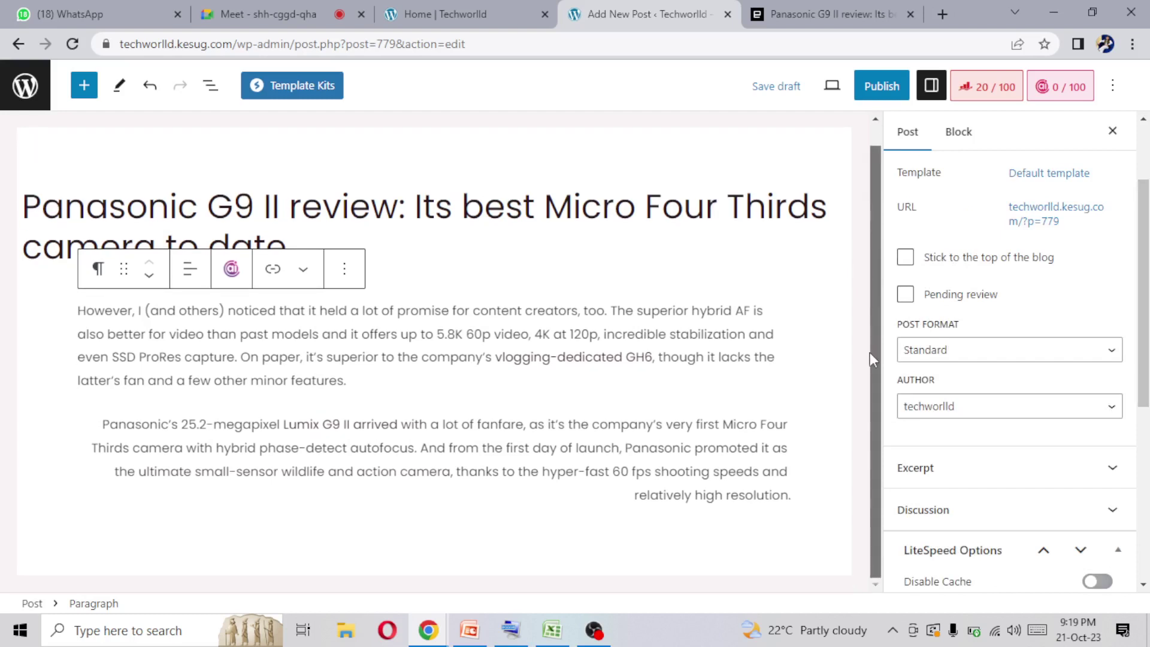
{"action": "scroll", "coordinate": [964, 165], "scroll_direction": "up", "scroll_amount": 2}
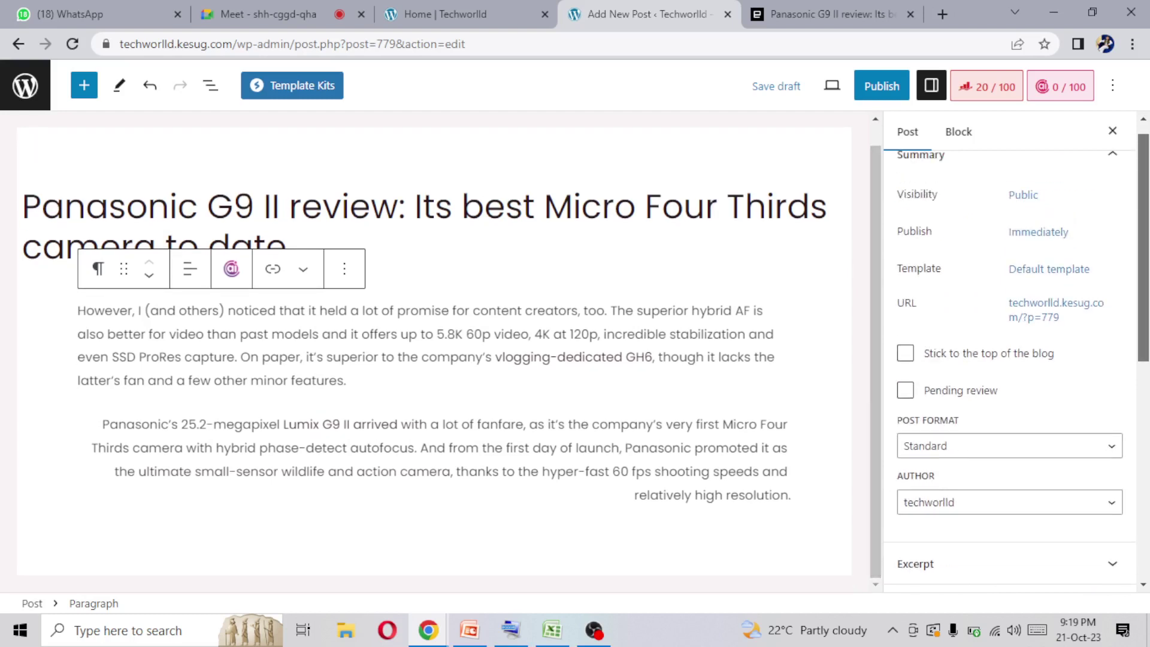
{"action": "left_click", "coordinate": [952, 135]}
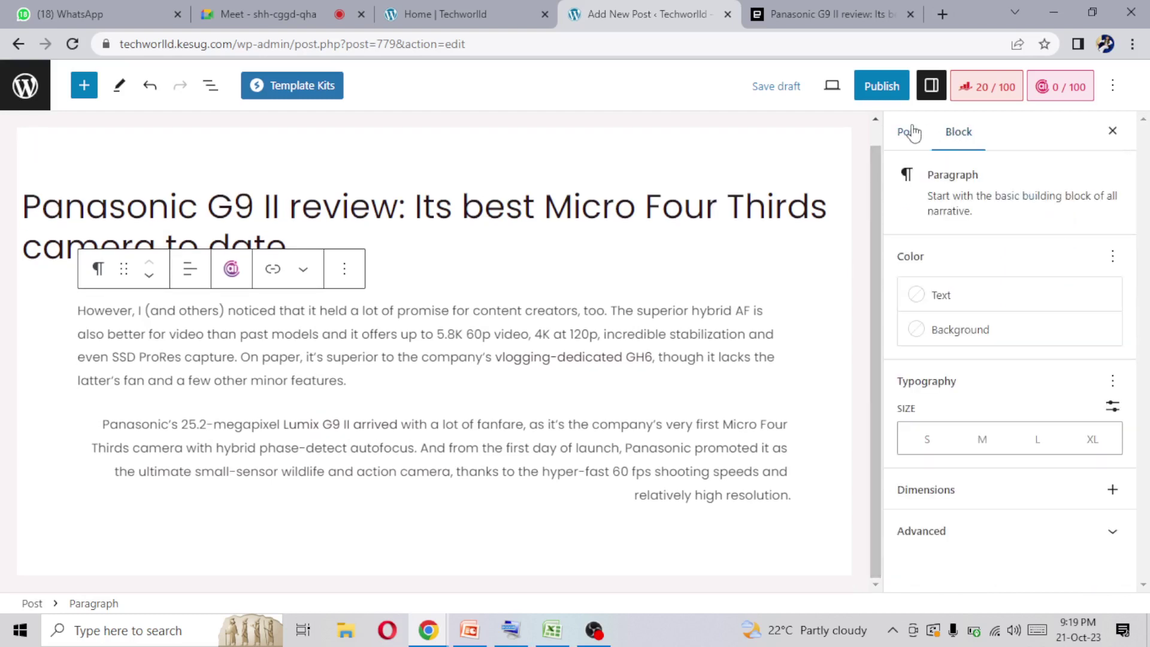
{"action": "left_click", "coordinate": [905, 132]}
{"action": "left_click", "coordinate": [876, 88]}
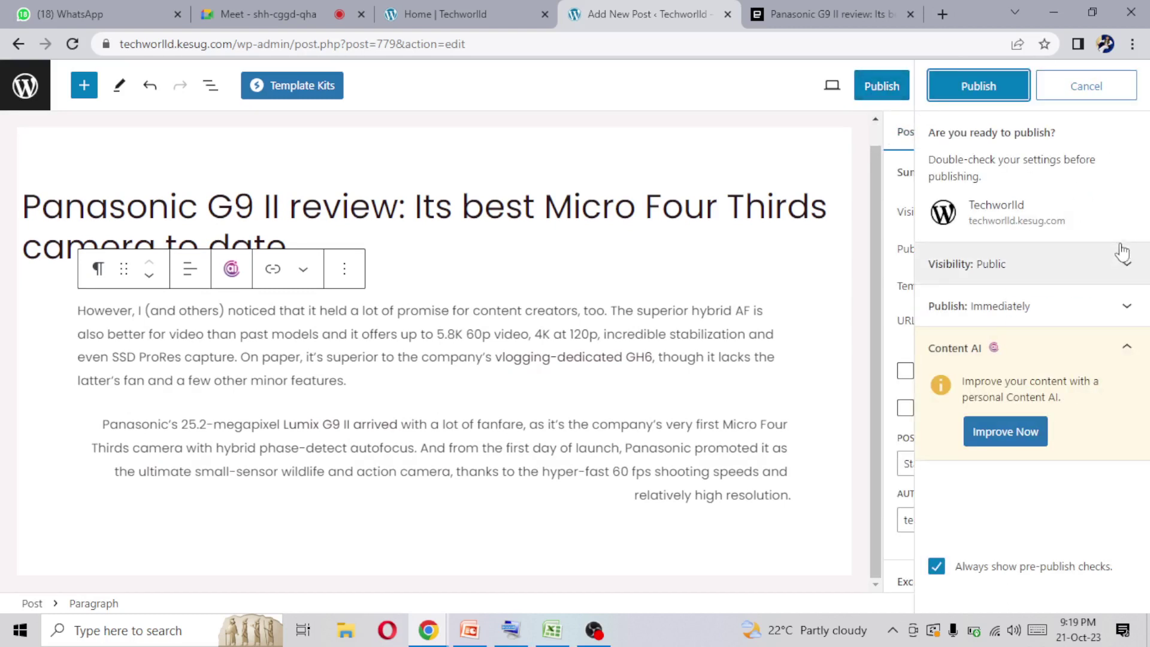
{"action": "left_click", "coordinate": [1084, 90]}
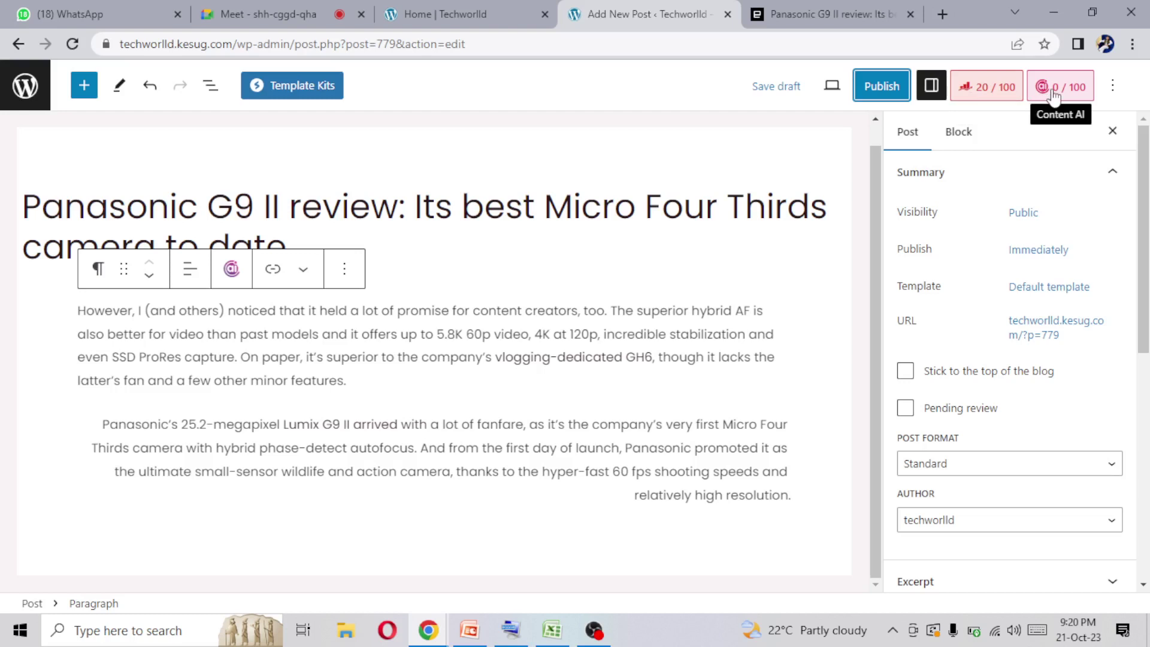
Set the post's Rank Math focus keyword to "Panasonic G9", copied from the start of the title
{"action": "left_click", "coordinate": [982, 103]}
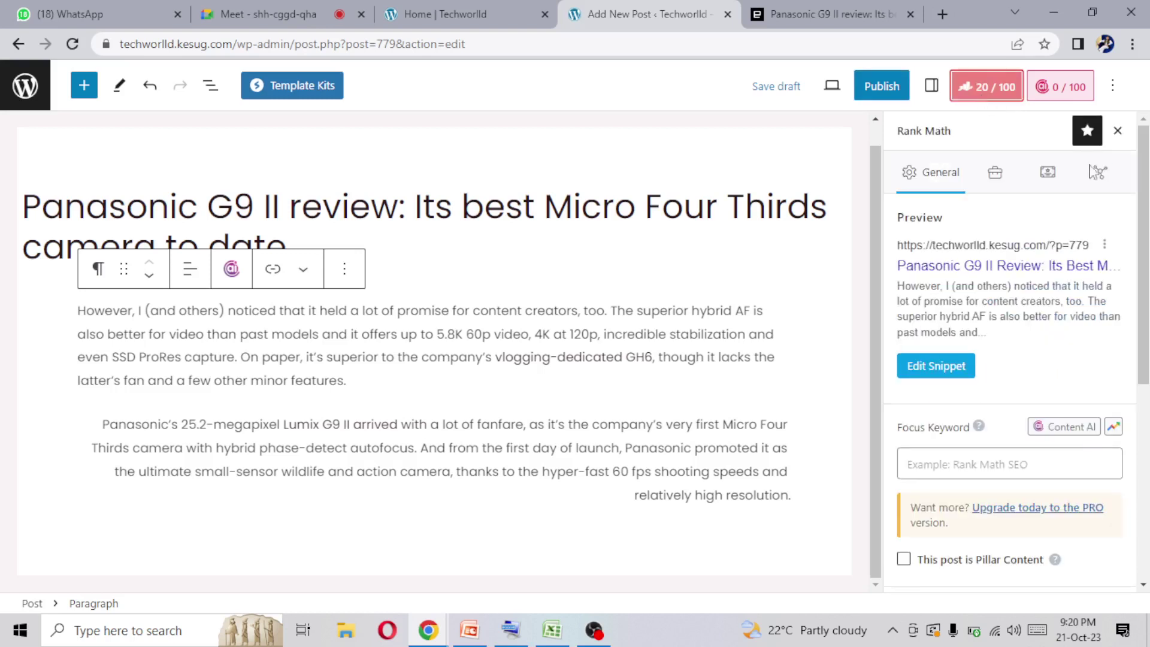
{"action": "left_click_drag", "start_coordinate": [1145, 201], "coordinate": [1146, 395]}
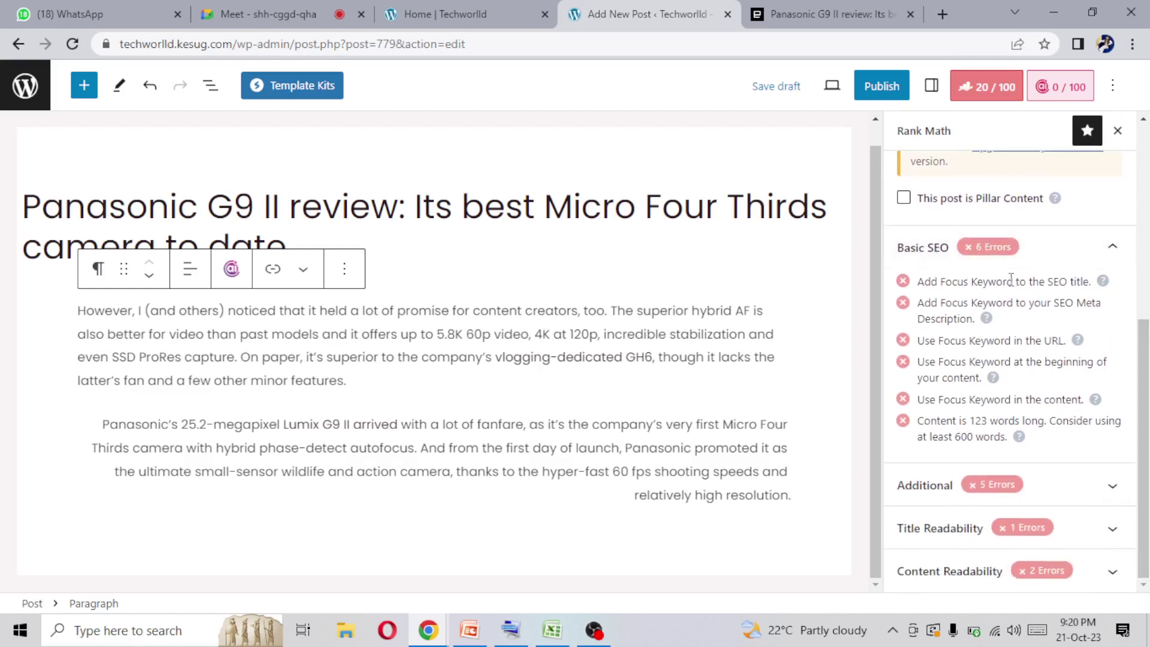
{"action": "left_click_drag", "start_coordinate": [1141, 367], "coordinate": [1141, 283]}
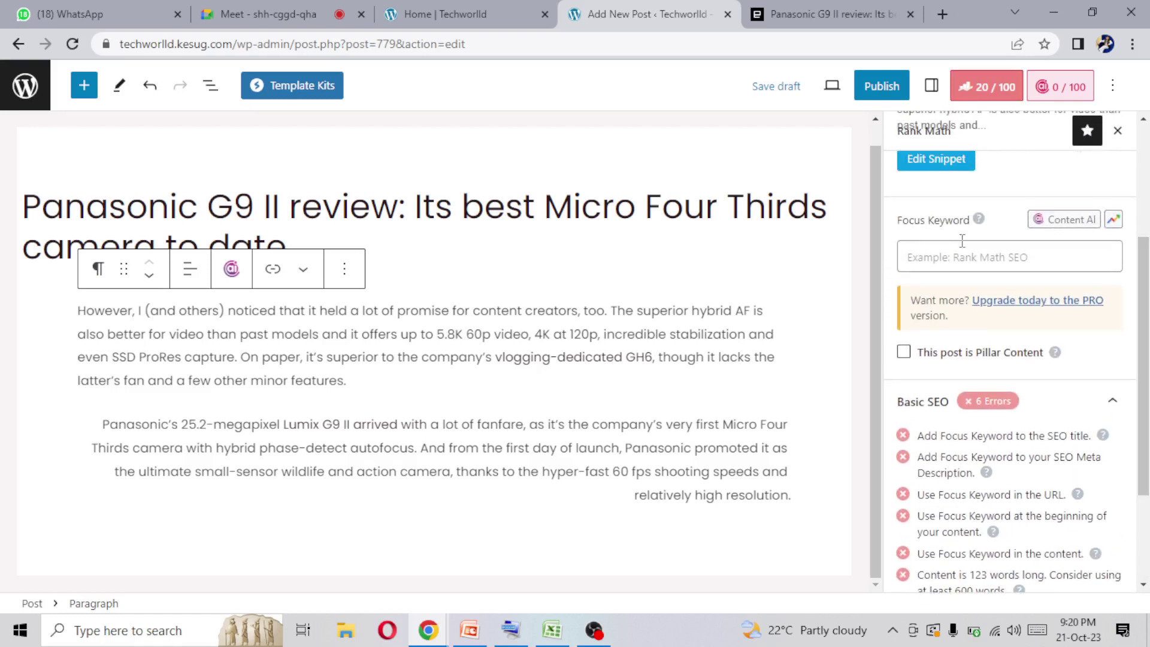
{"action": "left_click", "coordinate": [927, 255]}
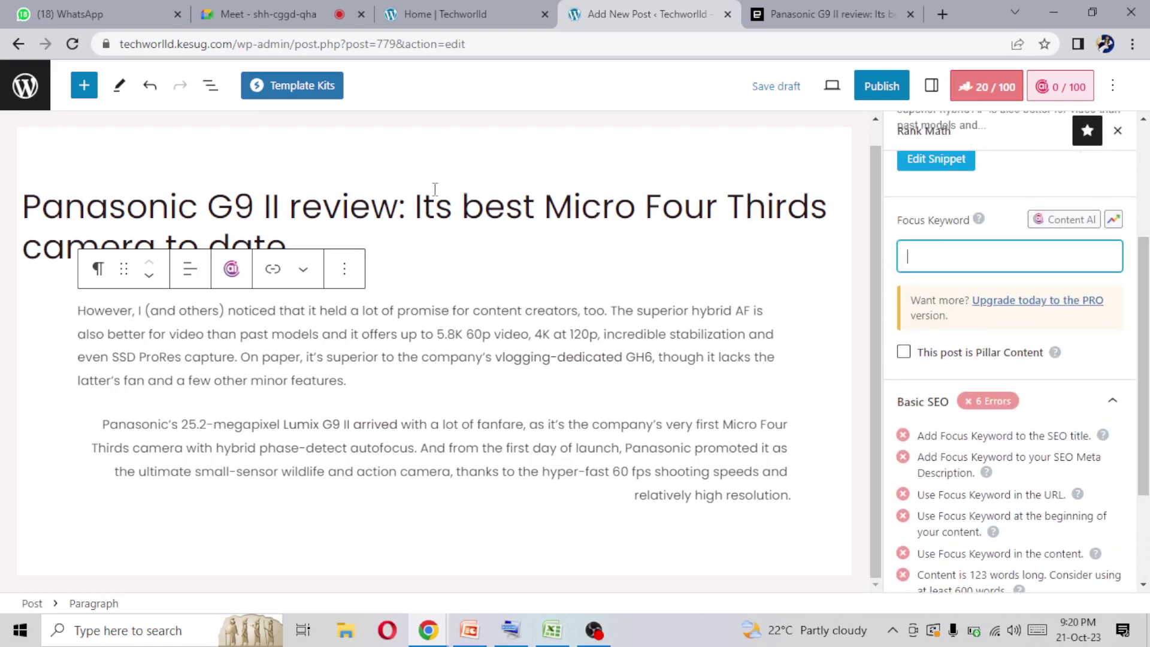
{"action": "left_click_drag", "start_coordinate": [254, 207], "coordinate": [23, 189]}
{"action": "key", "text": "ctrl+c"}
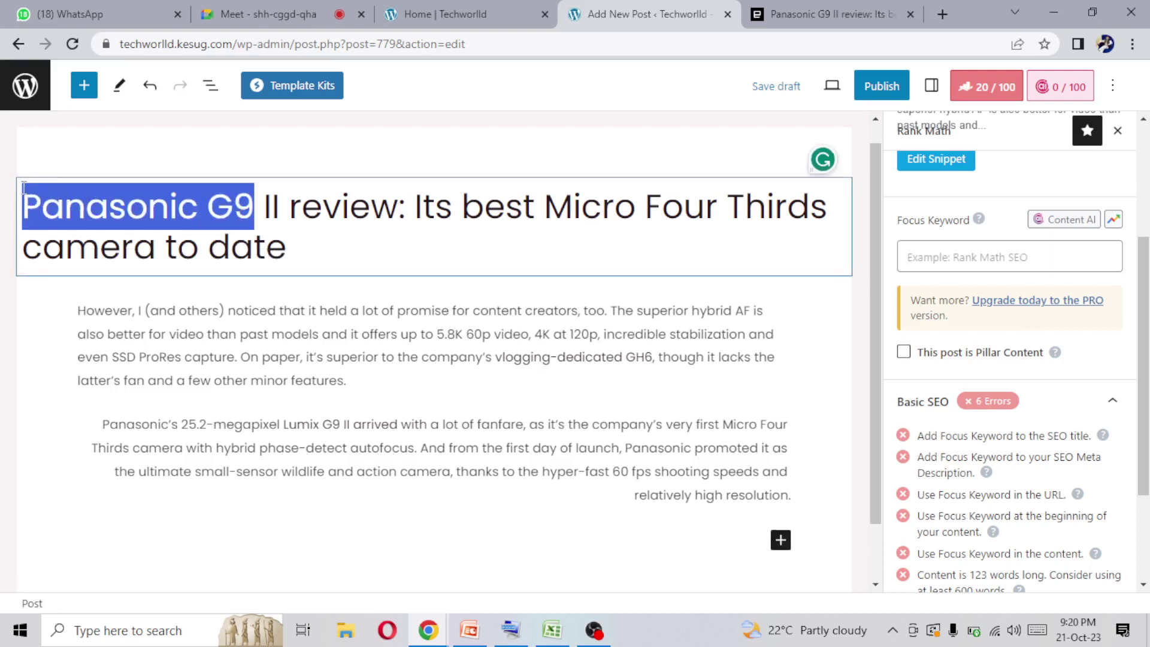
{"action": "left_click", "coordinate": [935, 262]}
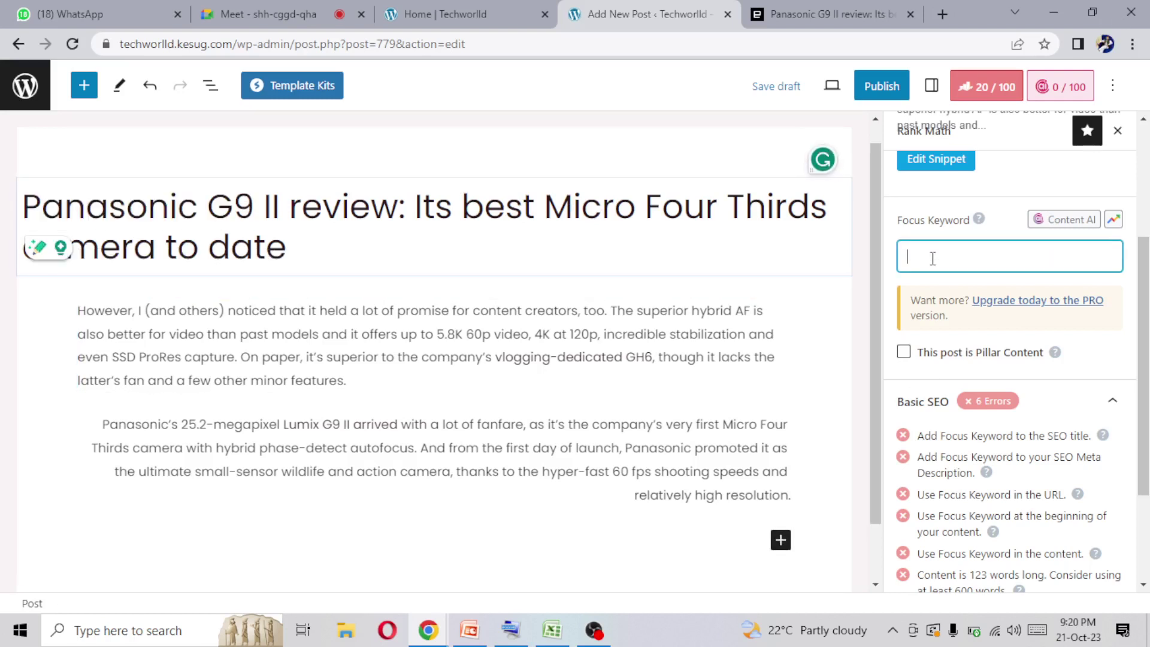
{"action": "key", "text": "ctrl+v"}
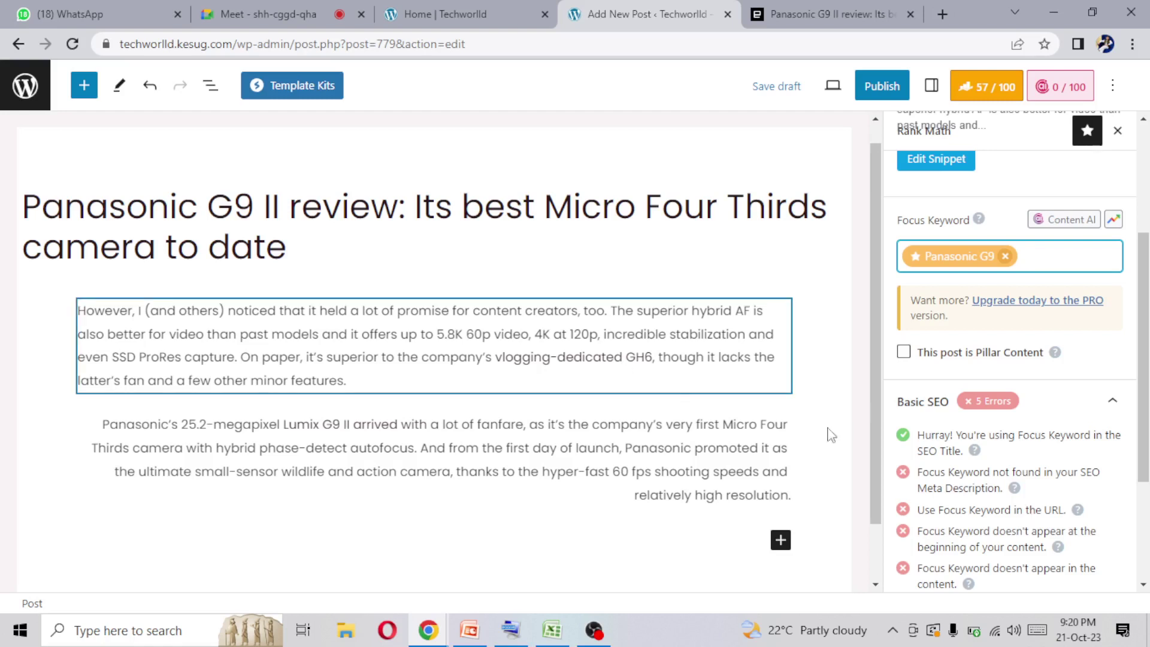
Examine the Basic SEO checks for the new focus keyword
{"action": "left_click_drag", "start_coordinate": [1148, 361], "coordinate": [1143, 474]}
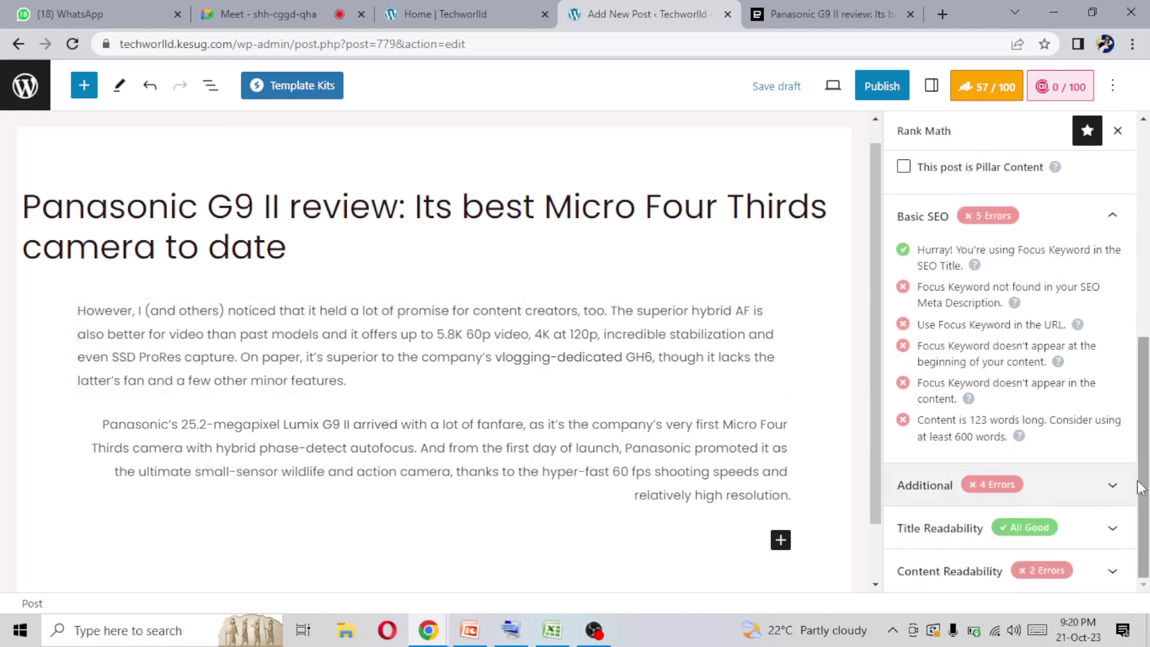
{"action": "scroll", "coordinate": [1129, 512], "scroll_direction": "up", "scroll_amount": 3}
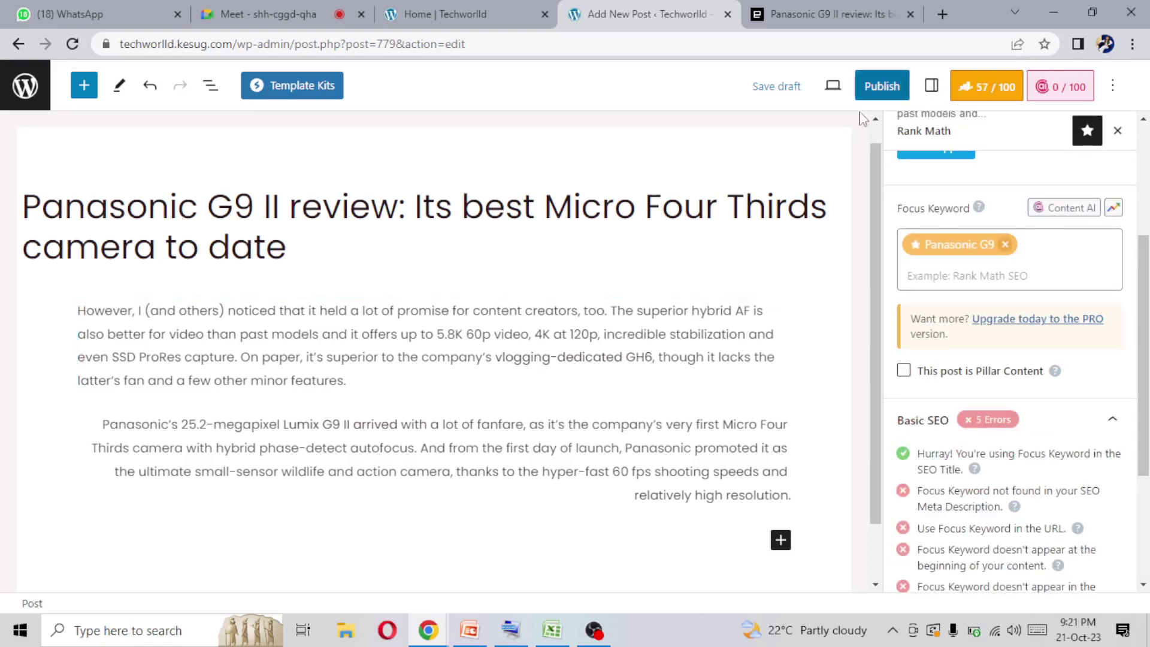
{"action": "left_click_drag", "start_coordinate": [872, 170], "coordinate": [878, 141]}
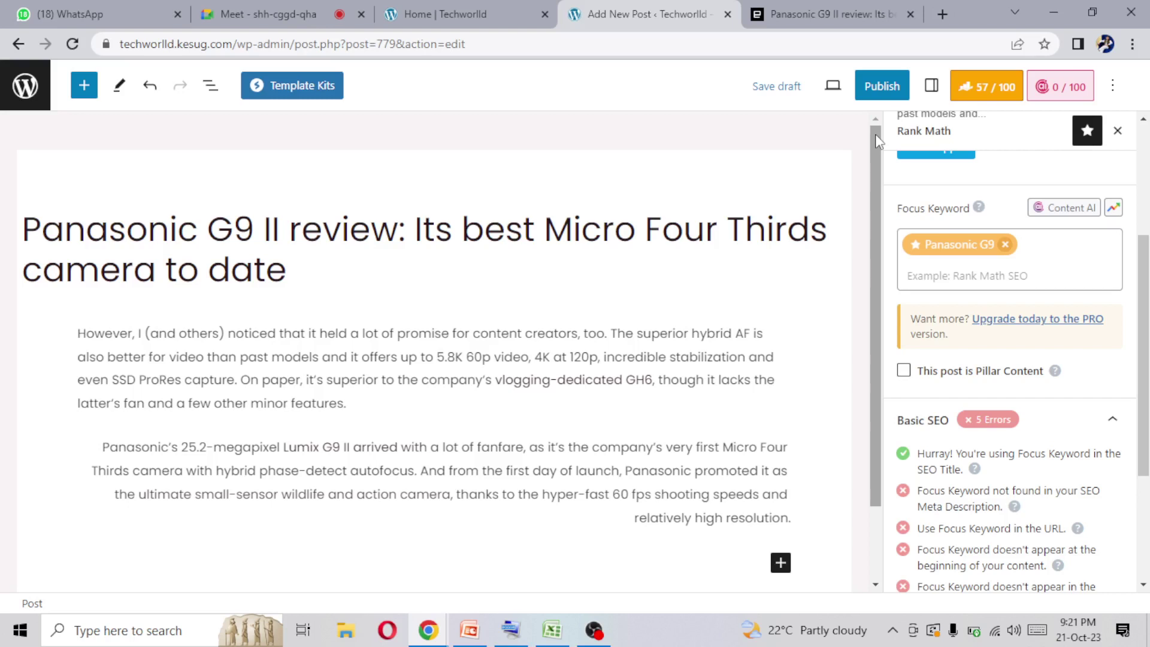
Bring up the pre-publish checks and add the tag "pansonic" to the post
{"action": "left_click", "coordinate": [891, 92]}
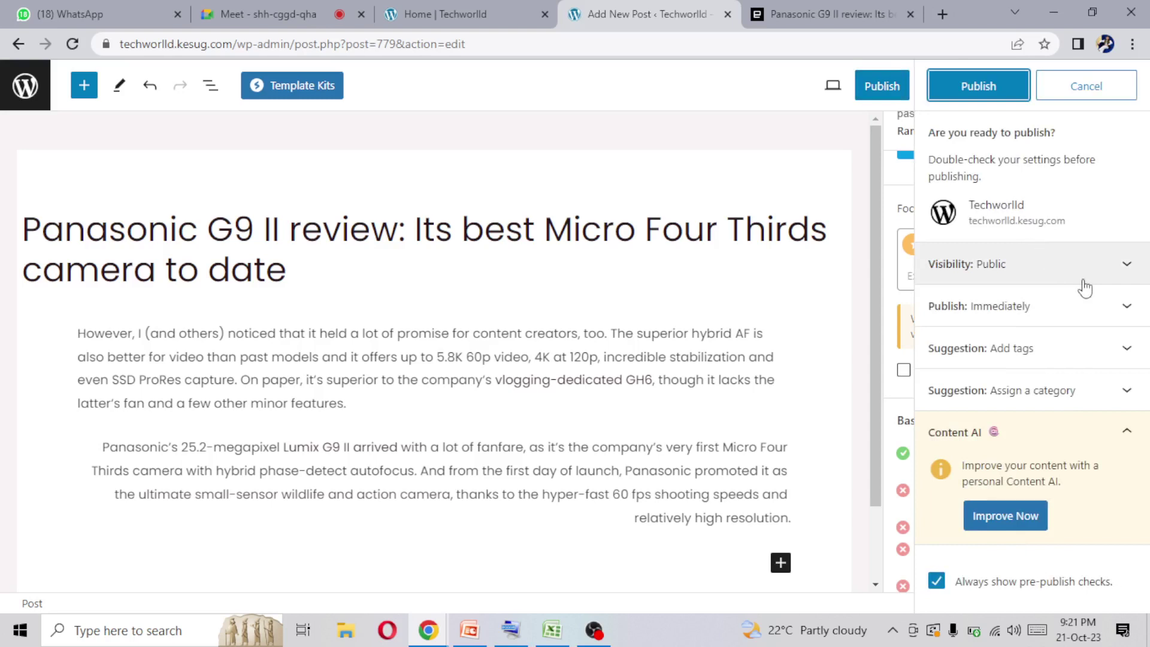
{"action": "left_click", "coordinate": [1120, 358]}
{"action": "left_click", "coordinate": [971, 495]}
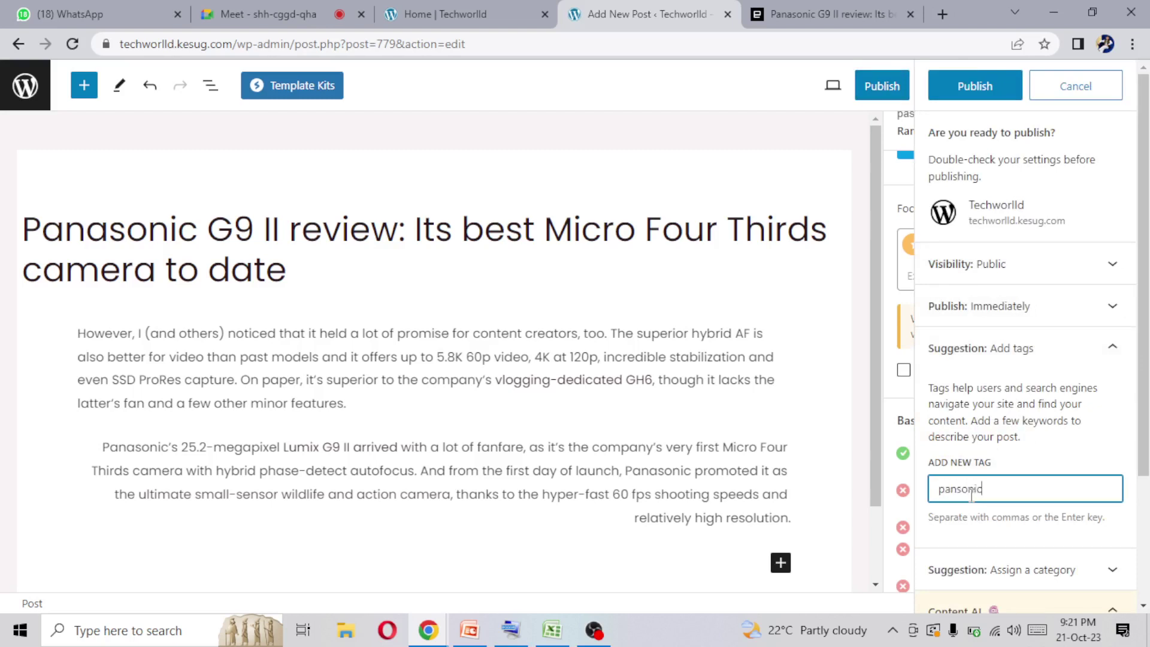
{"action": "type", "text": "pansonic"}
{"action": "key", "text": "Return"}
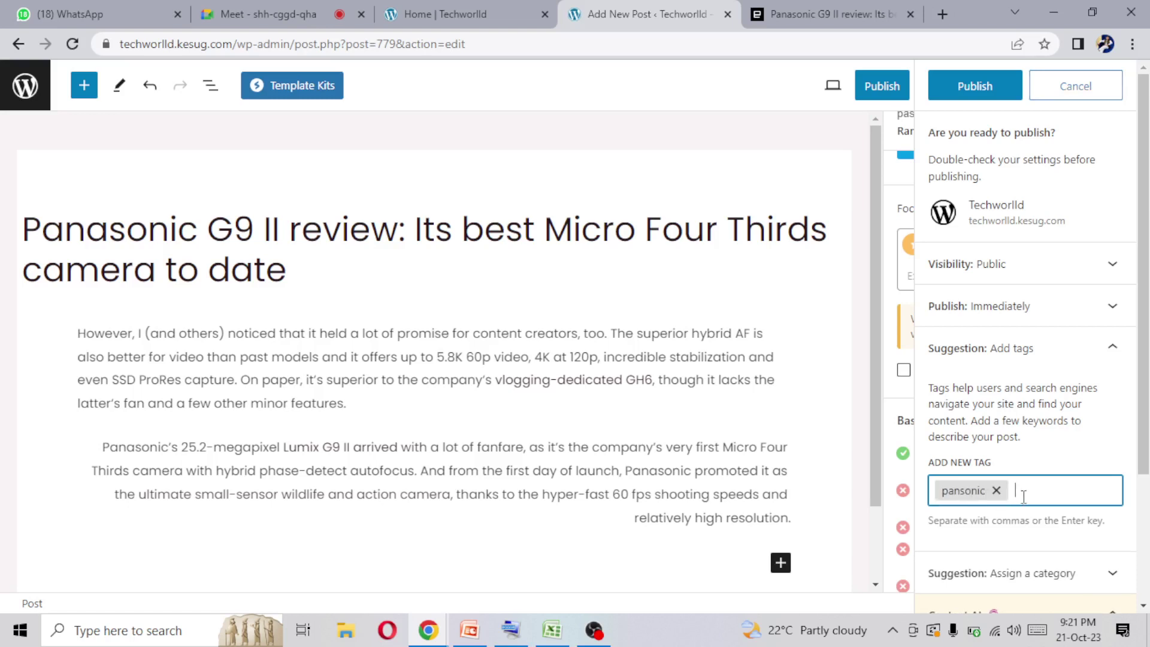
Enter the tag "micro our", replace it with "camera", and collapse the tag suggestion
{"action": "type", "text": "micro our"}
{"action": "key", "text": "Return"}
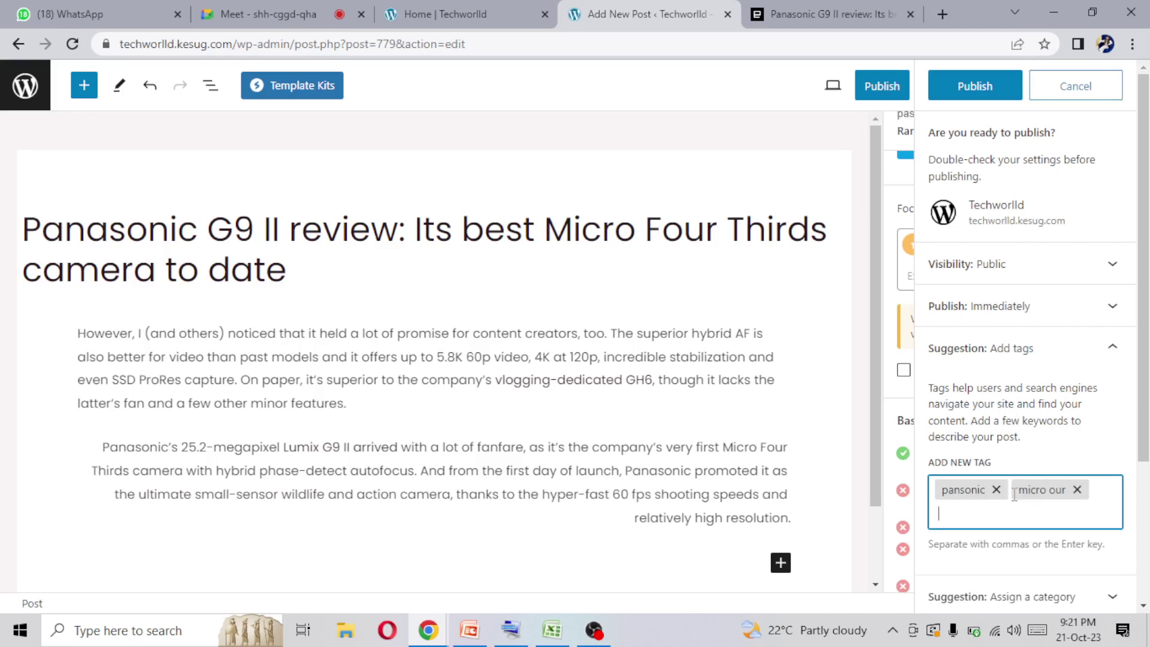
{"action": "key", "text": "BackSpace"}
{"action": "type", "text": "camera"}
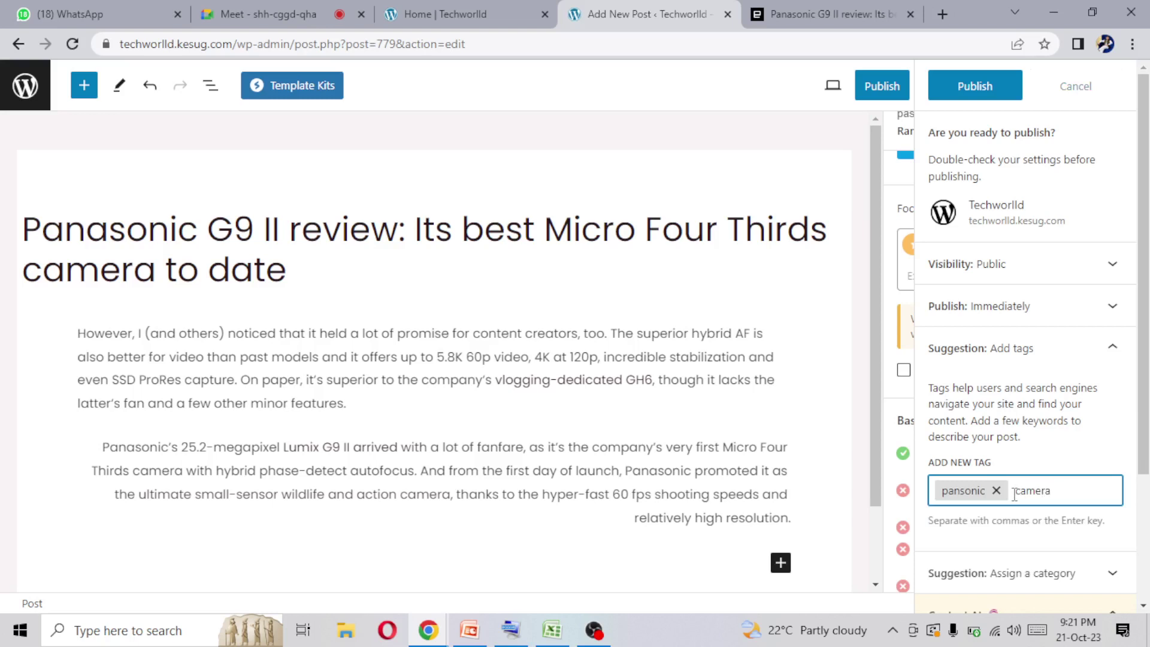
{"action": "key", "text": "Return"}
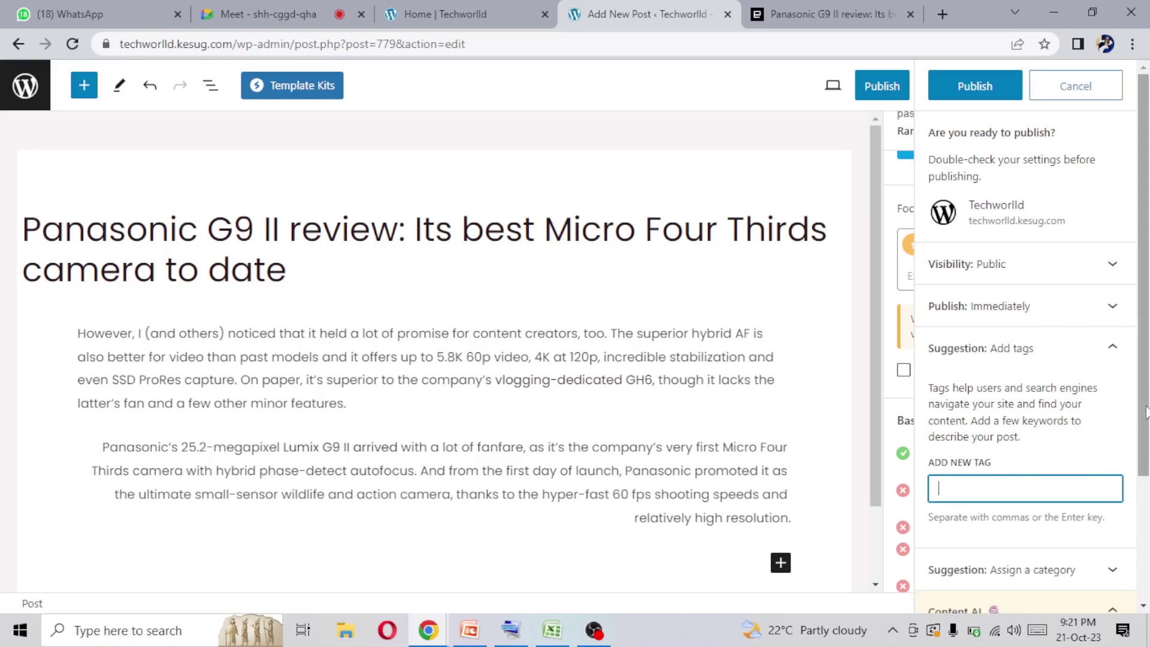
{"action": "left_click_drag", "start_coordinate": [1145, 416], "coordinate": [1145, 443]}
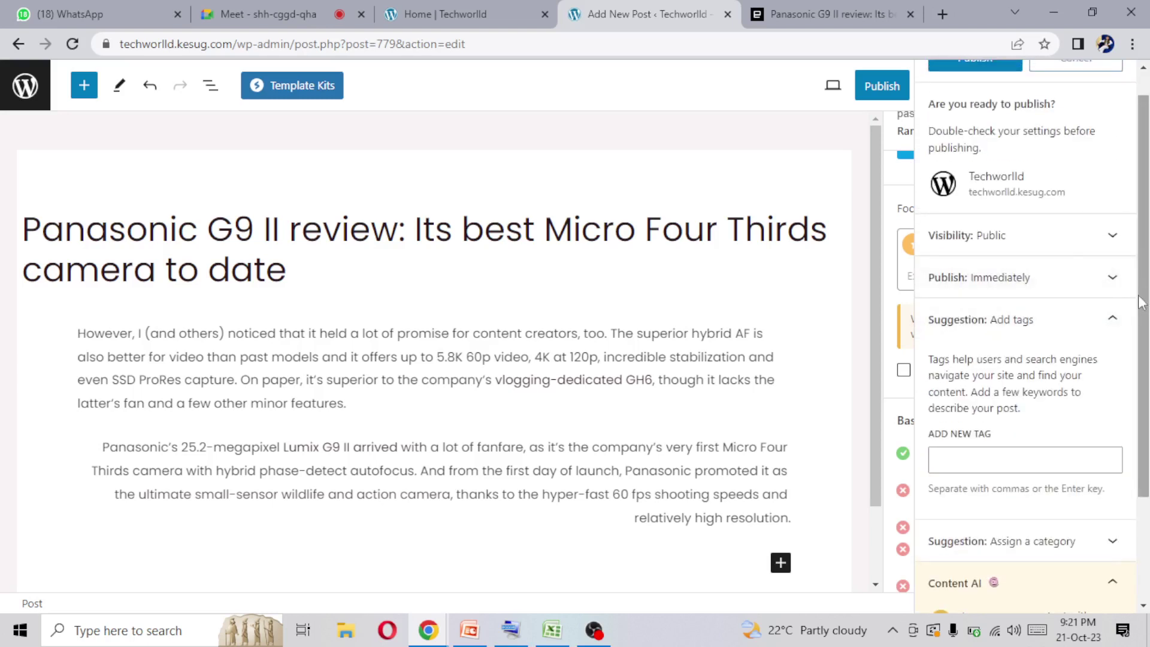
{"action": "left_click", "coordinate": [1114, 318]}
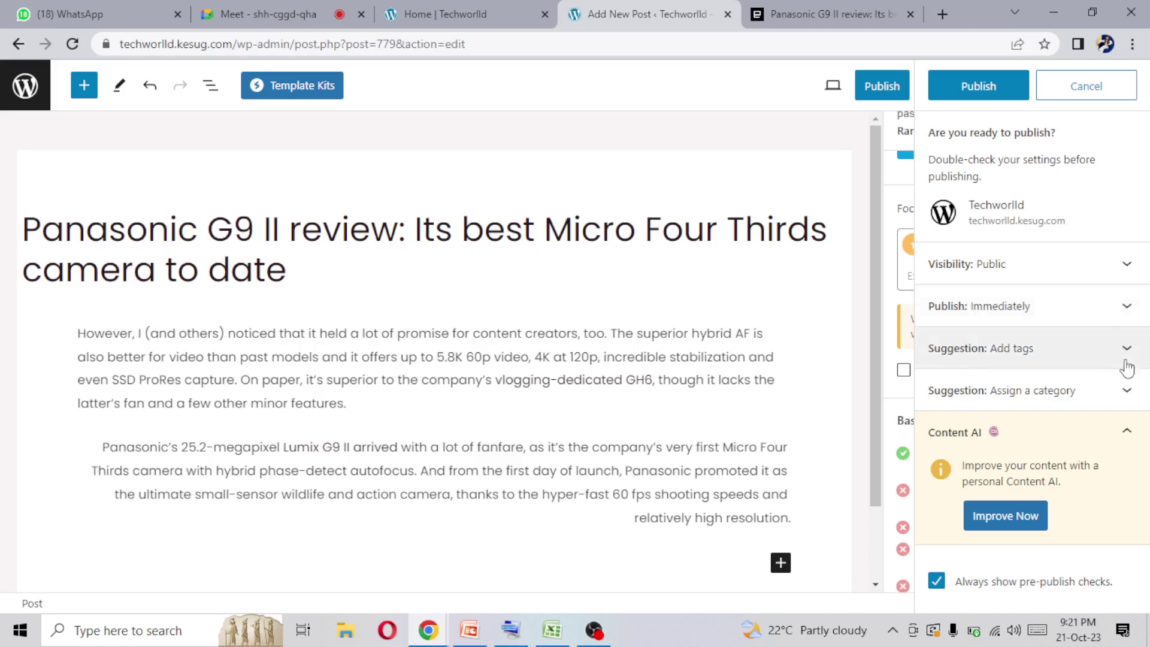
Publish the post after checking the category suggestion, and return to the previous page
{"action": "left_click", "coordinate": [1124, 396]}
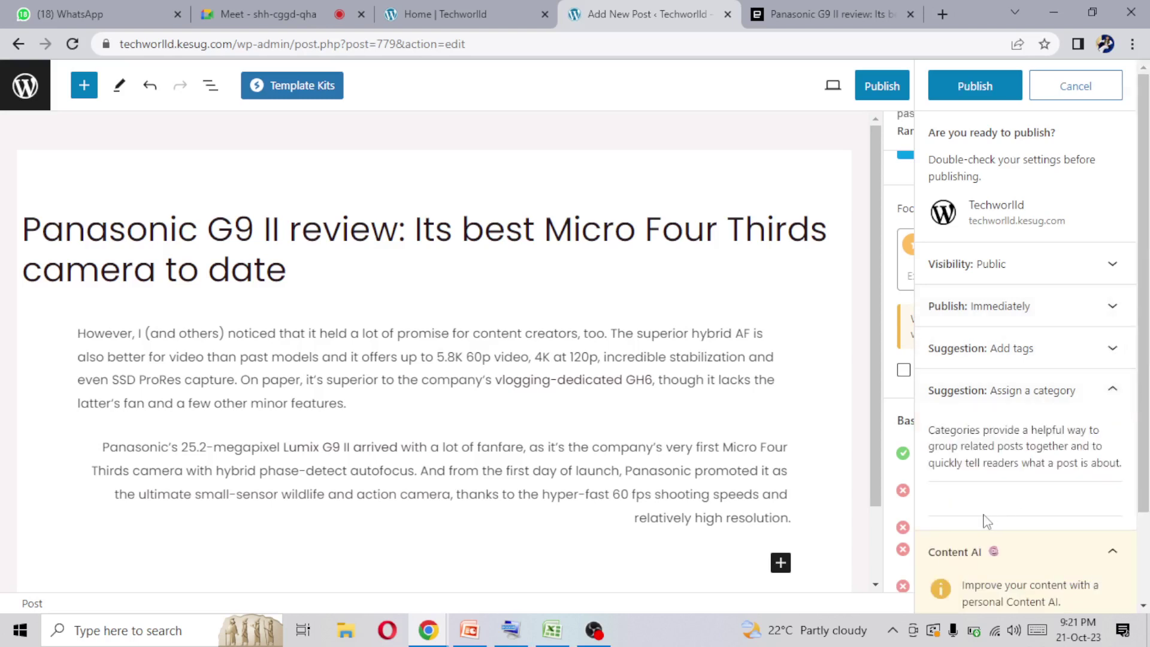
{"action": "left_click", "coordinate": [1111, 389]}
{"action": "left_click", "coordinate": [979, 82]}
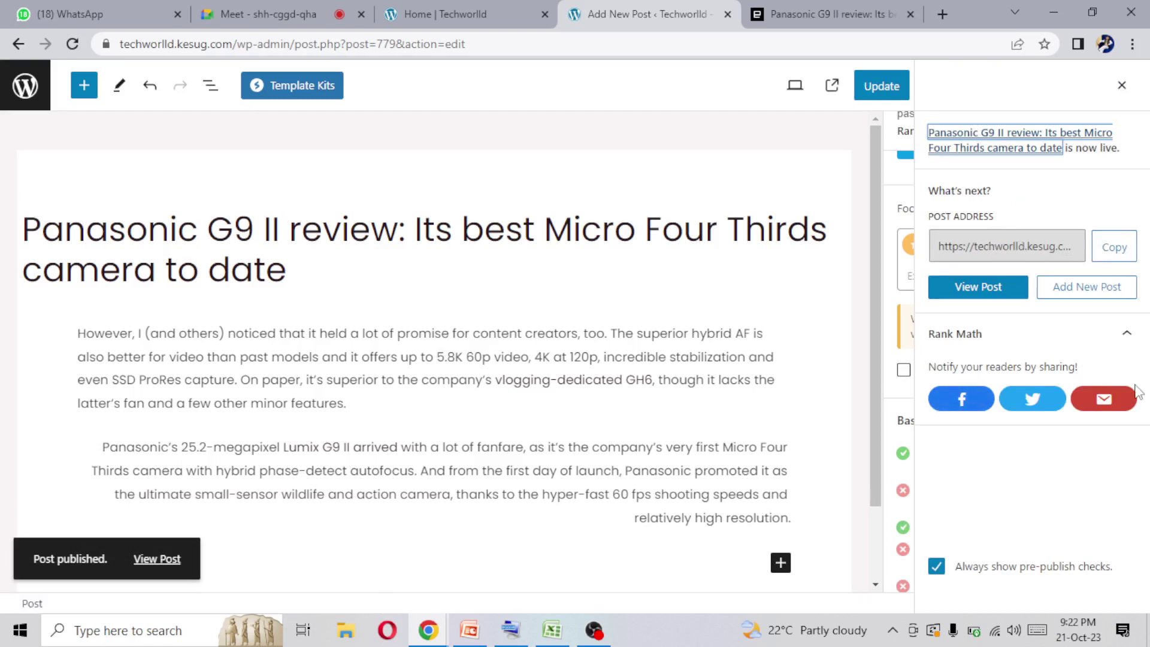
{"action": "left_click", "coordinate": [1122, 86]}
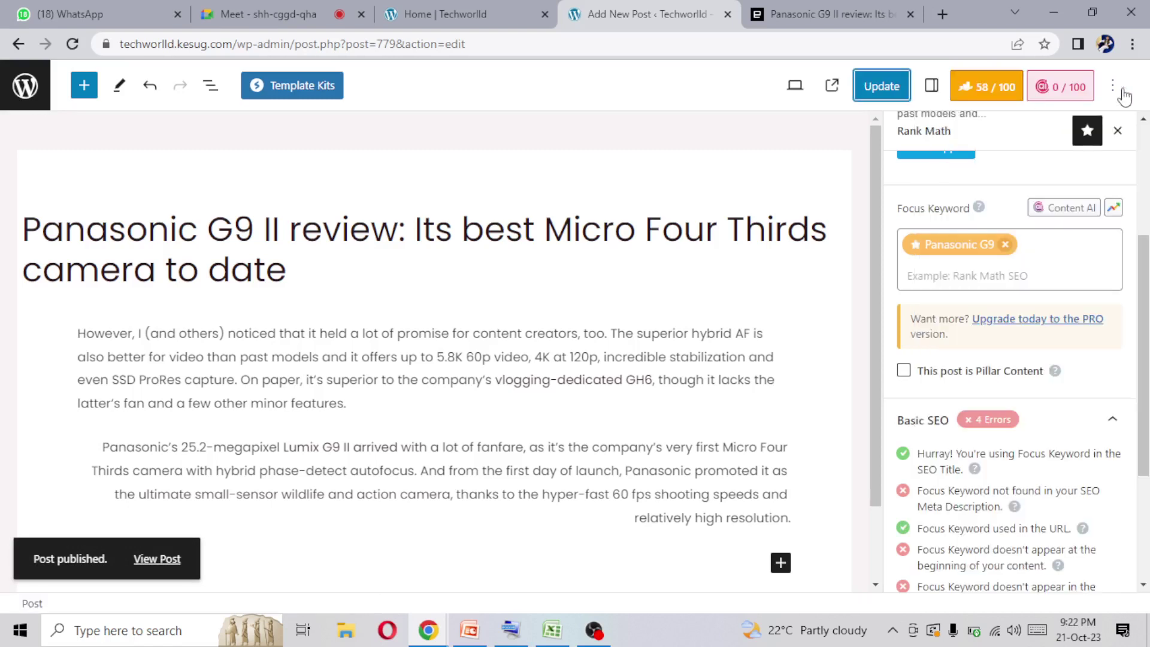
{"action": "left_click", "coordinate": [18, 44]}
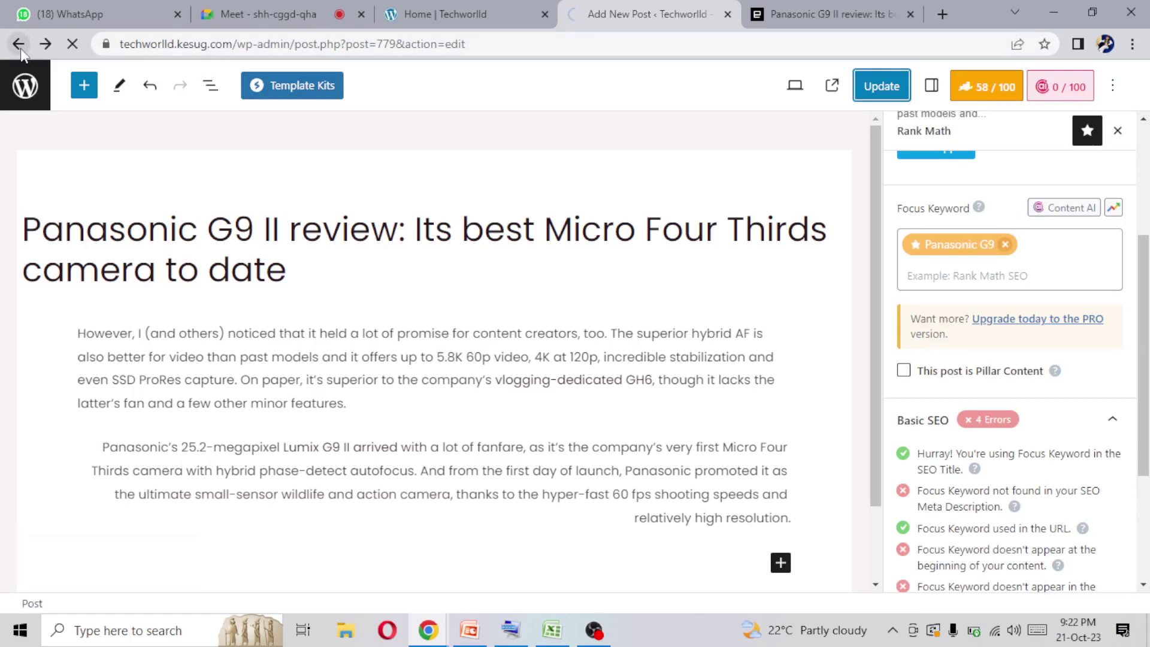